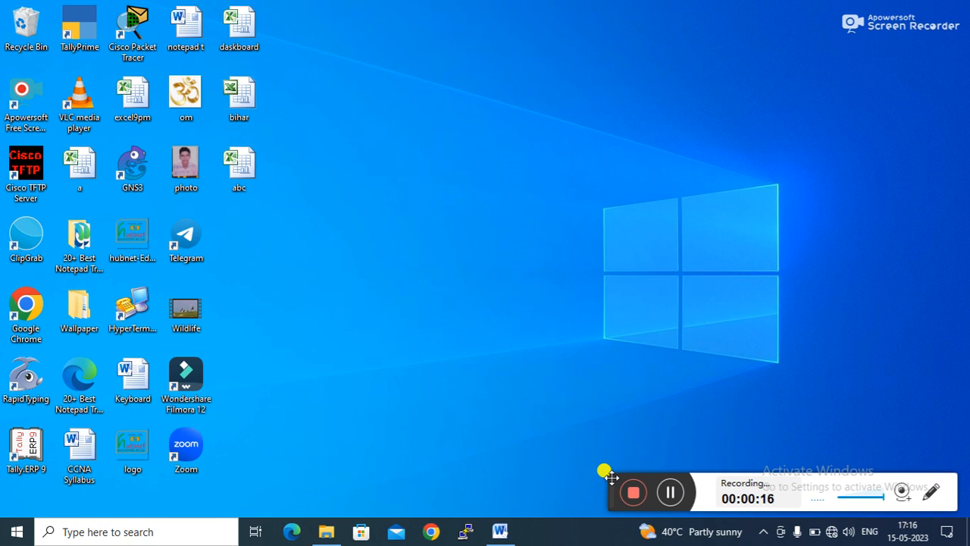
# - Review the bike purchase and journal voucher task notes in the Word document
pyautogui.click(500, 532)
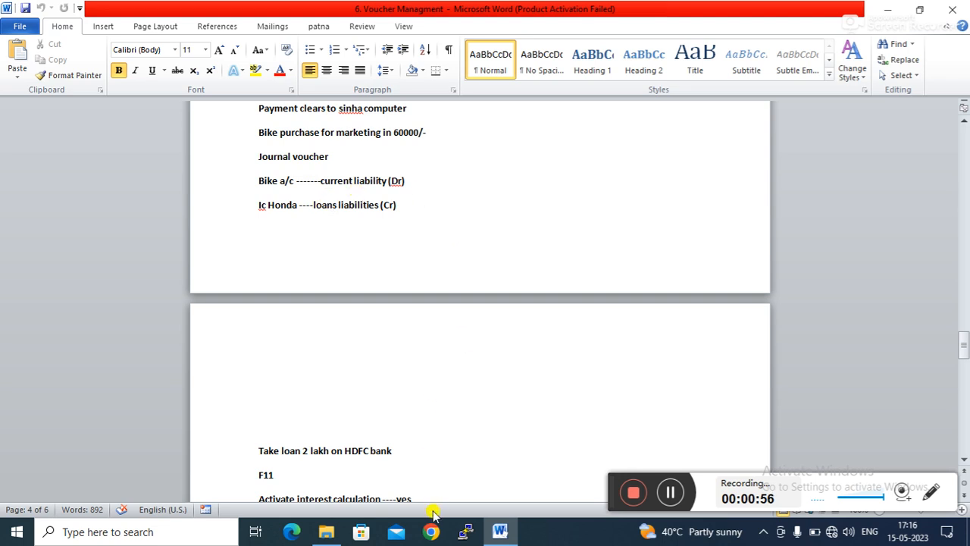
pyautogui.press('super+d')
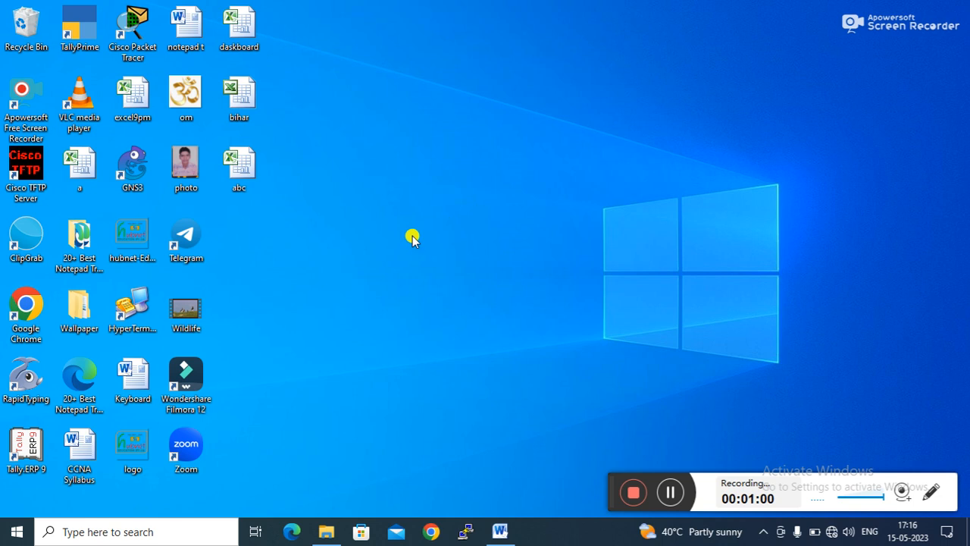
# - Launch Tally.ERP 9 and start it in Educational Mode
pyautogui.click(26, 448)
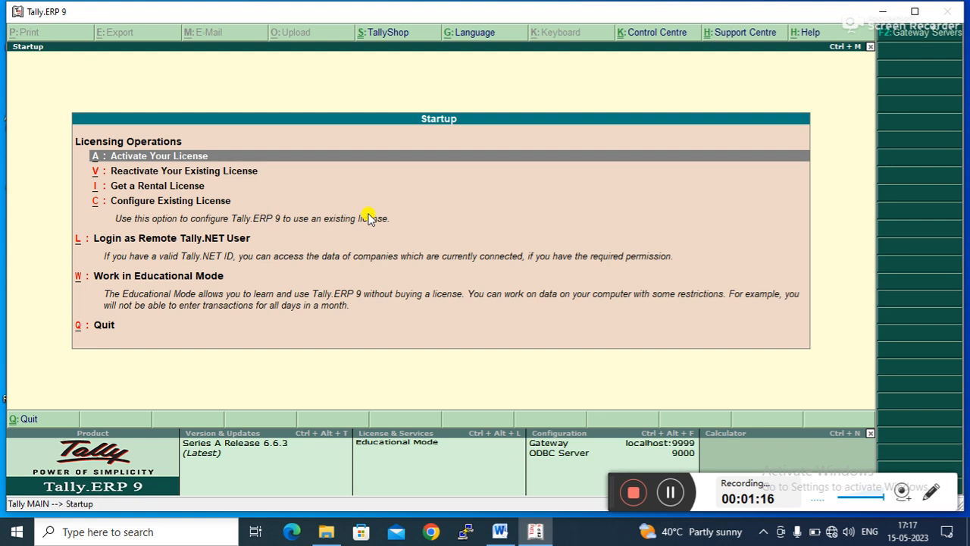
pyautogui.press('Down')
pyautogui.press('Down')
pyautogui.press('Down')
pyautogui.press('Down')
pyautogui.press('Return')
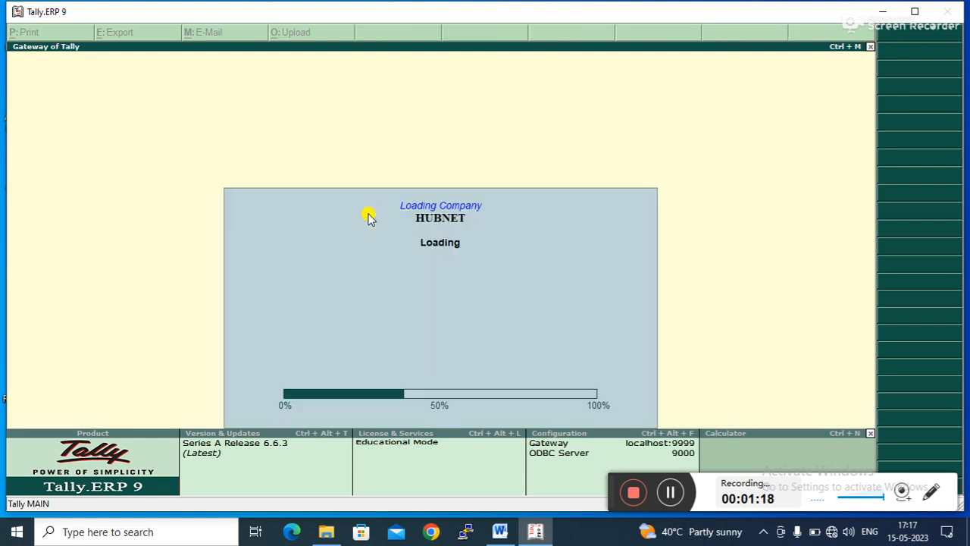
# - Open single ledger creation from Accounts Info
pyautogui.press('Down')
pyautogui.press('Down')
pyautogui.press('Up')
pyautogui.press('Up')
pyautogui.press('Return')
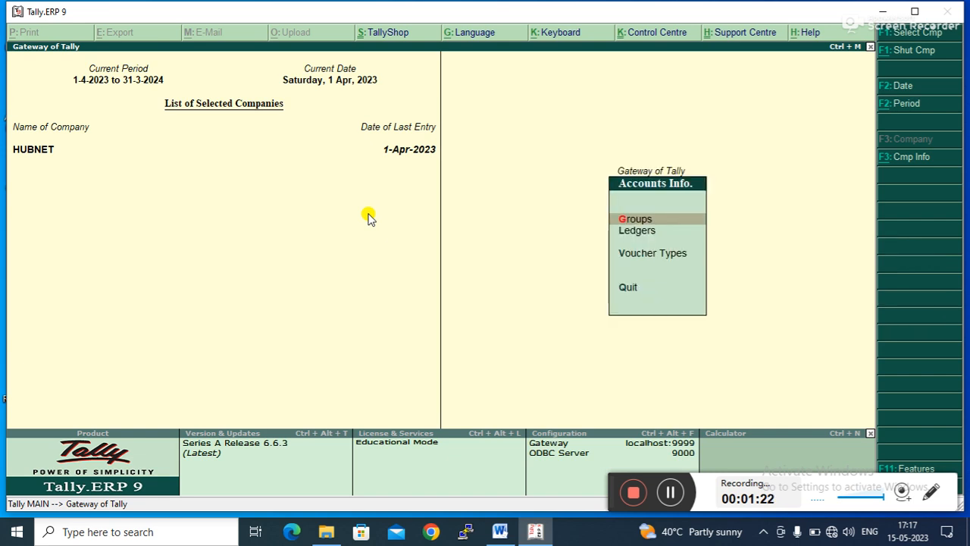
pyautogui.press('Down')
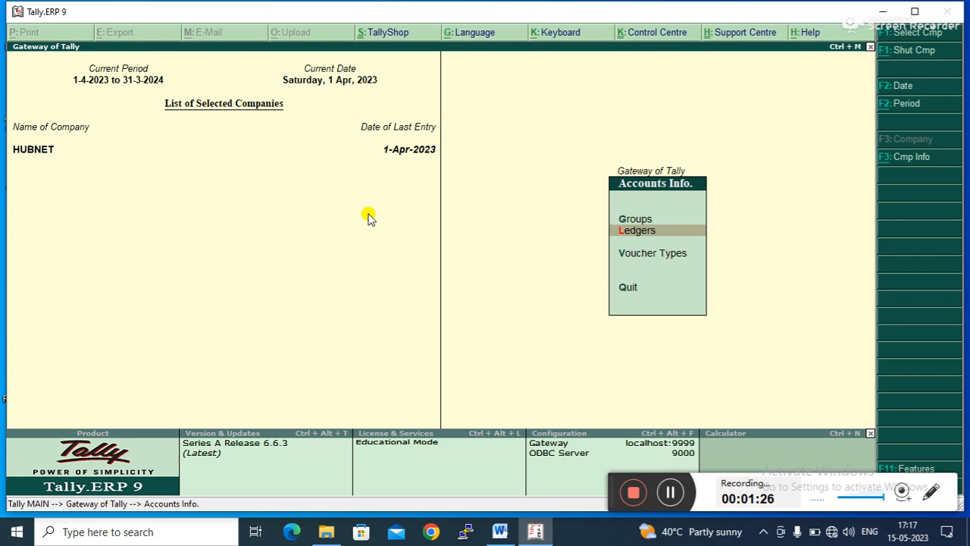
pyautogui.press('Return')
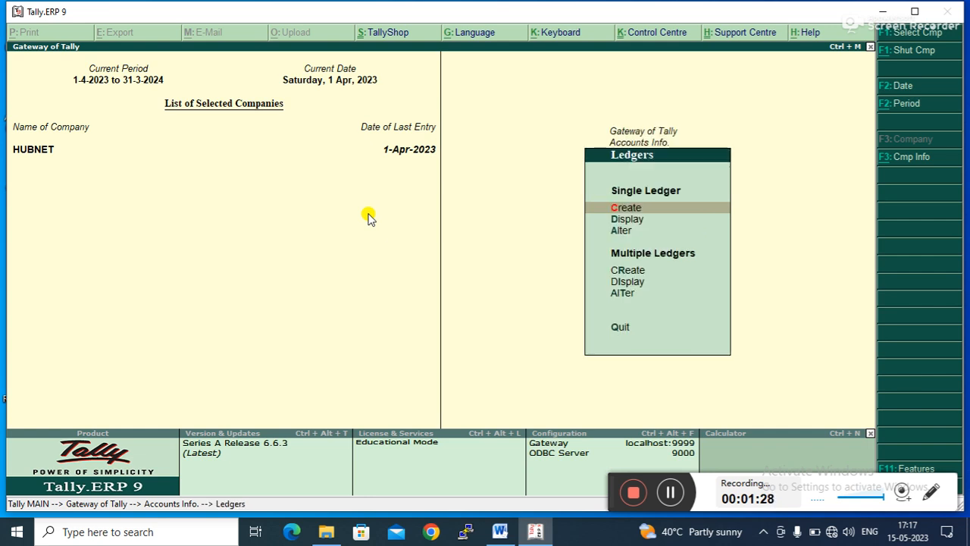
pyautogui.press('Return')
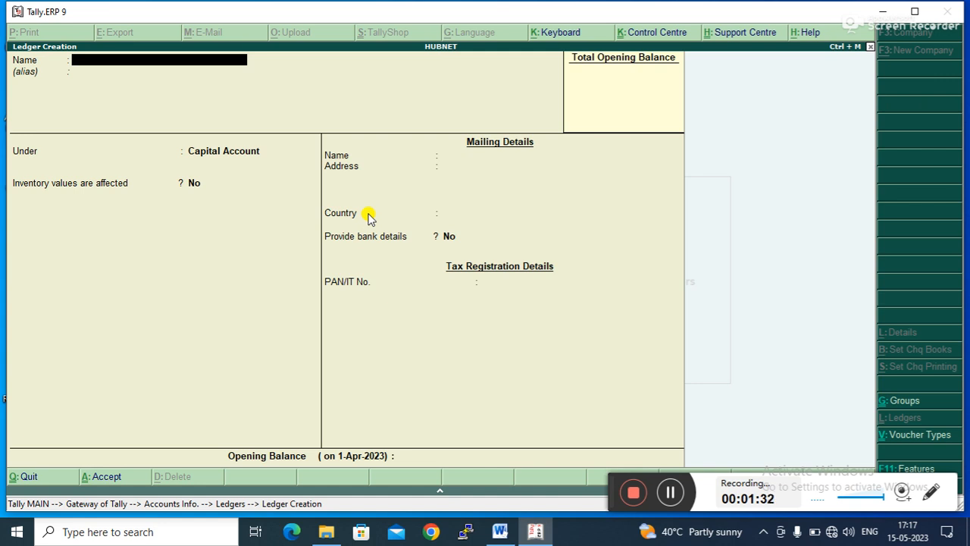
# - Name the new ledger Bike and set its group to Loans (Liability)
pyautogui.write('Loan fro')
pyautogui.press('BackSpace')
pyautogui.press('BackSpace')
pyautogui.press('BackSpace')
pyautogui.press('BackSpace')
pyautogui.write('Bike')
pyautogui.press('Return')
pyautogui.press('Return')
pyautogui.write('Lo')
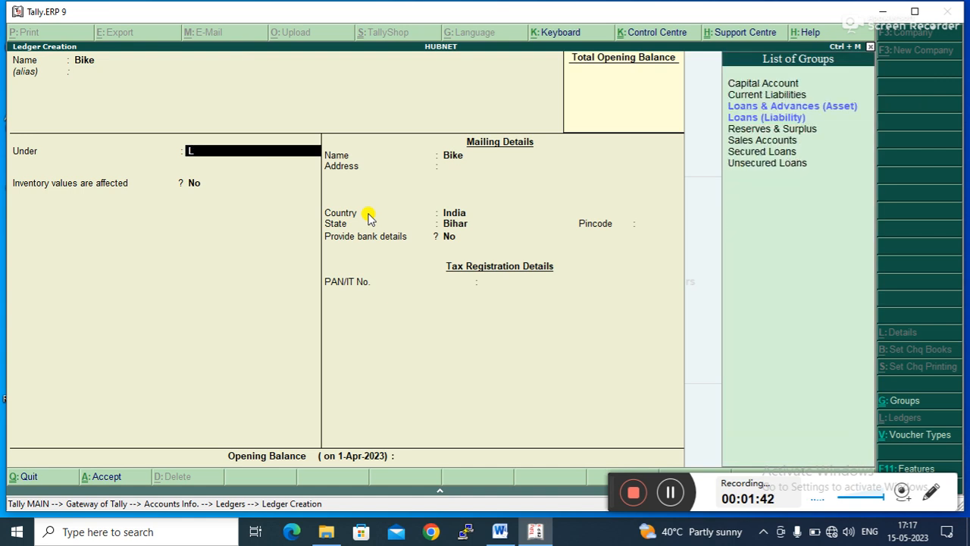
pyautogui.press('Down')
pyautogui.press('Return')
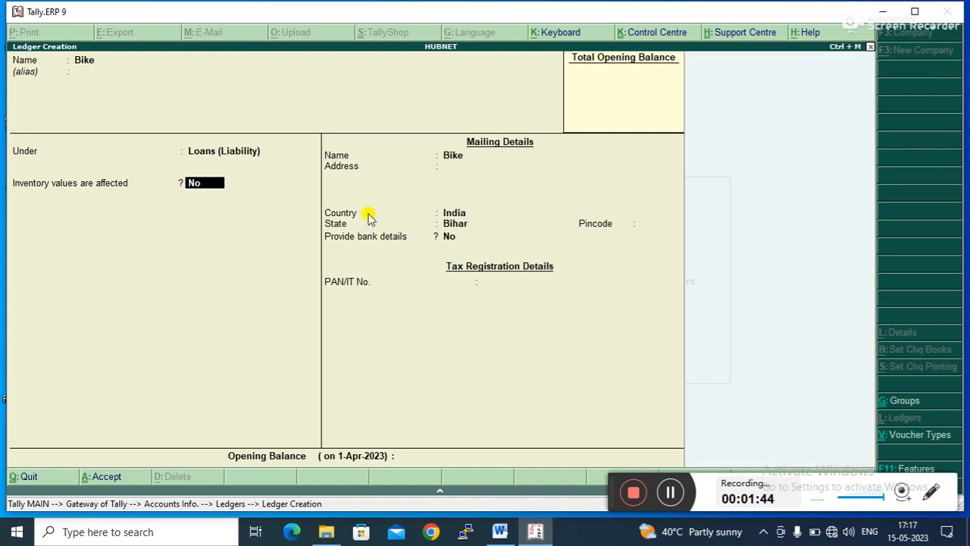
# - Check the task notes, change the Bike ledger's group to Current Liabilities and save the ledger
pyautogui.click(499, 531)
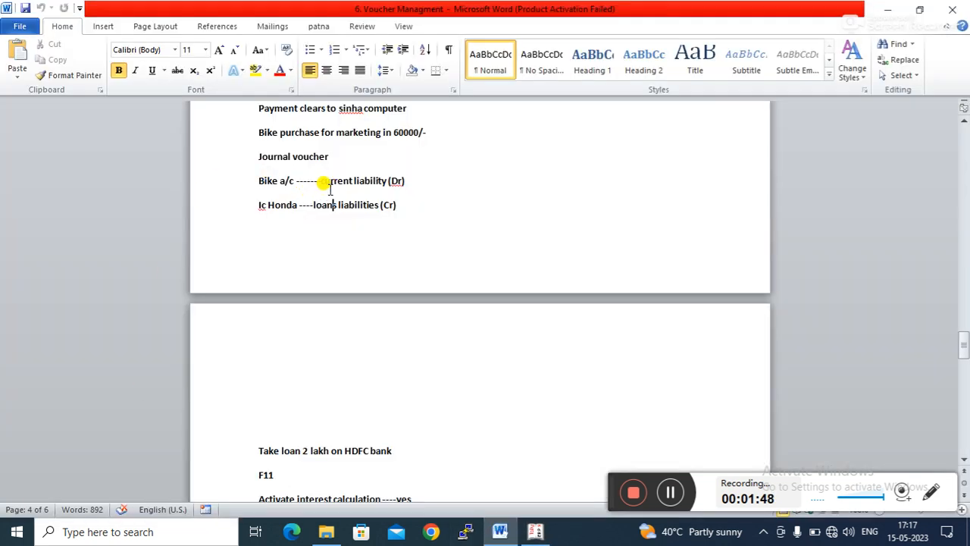
pyautogui.click(888, 8)
pyautogui.click(251, 147)
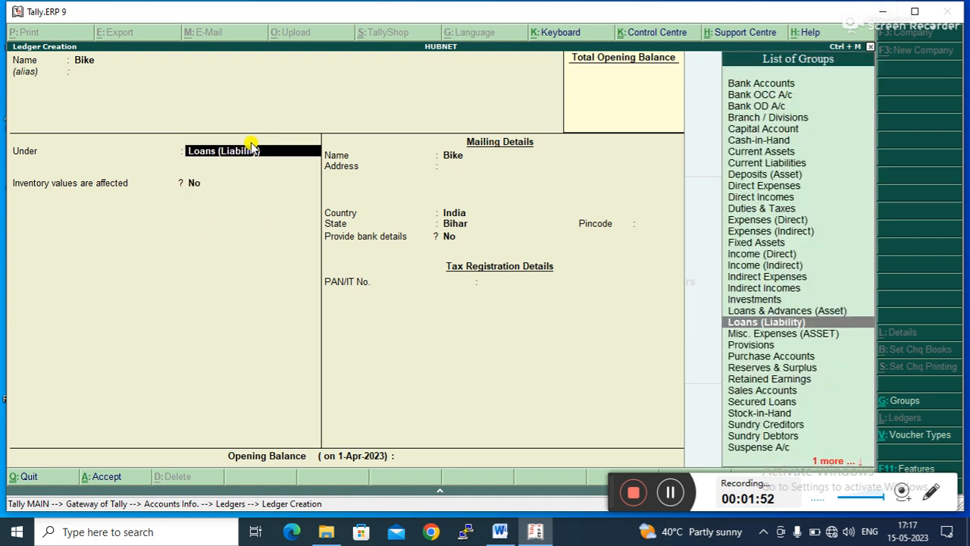
pyautogui.write('Cu')
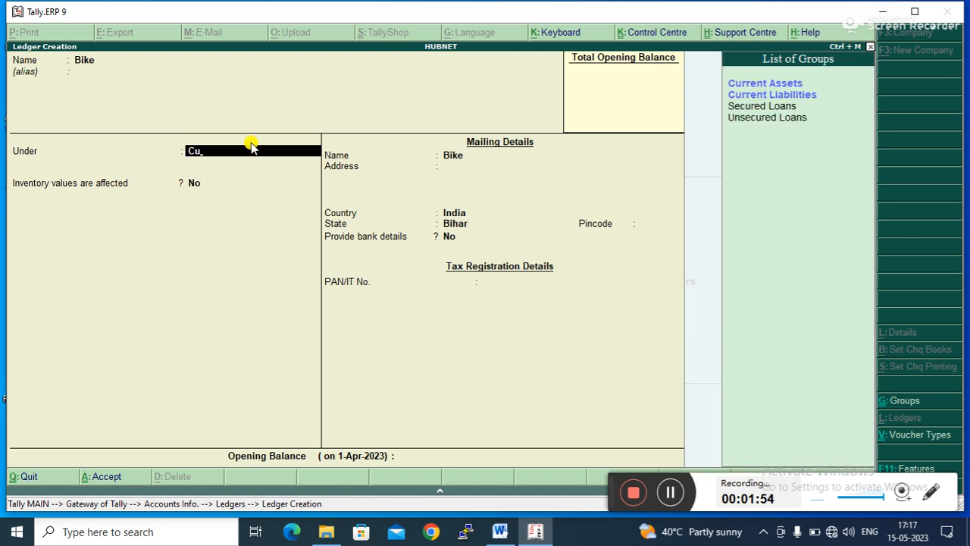
pyautogui.press('Down')
pyautogui.press('Return')
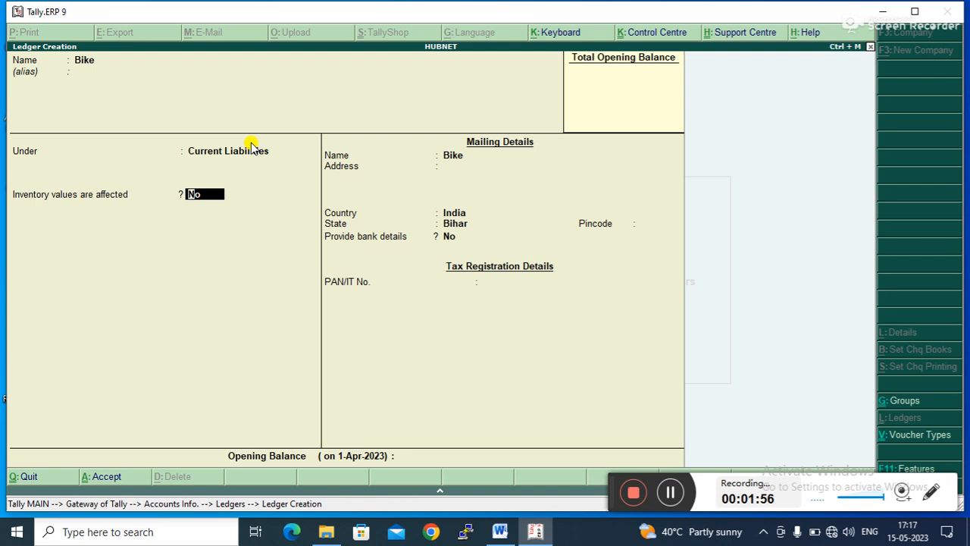
pyautogui.press('Return')
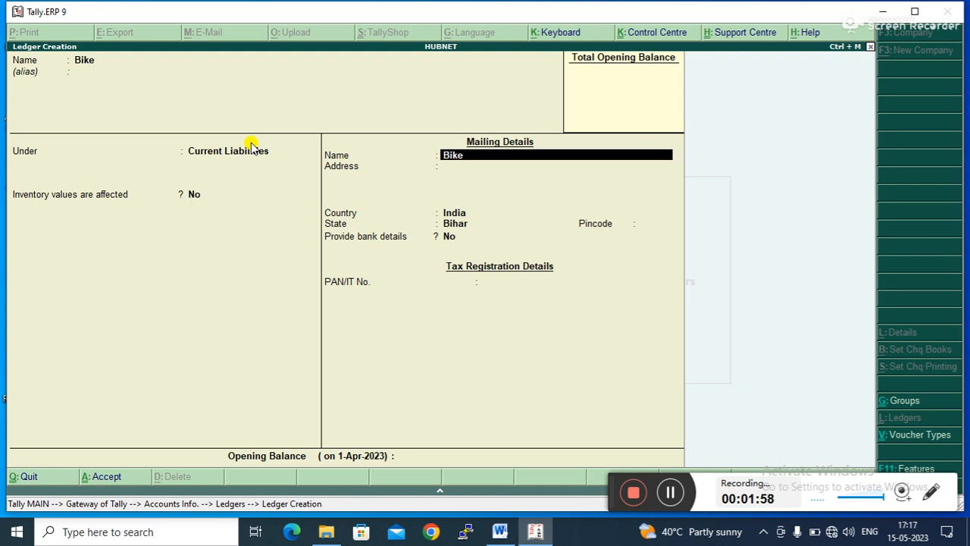
pyautogui.hotkey('ctrl', 'a')
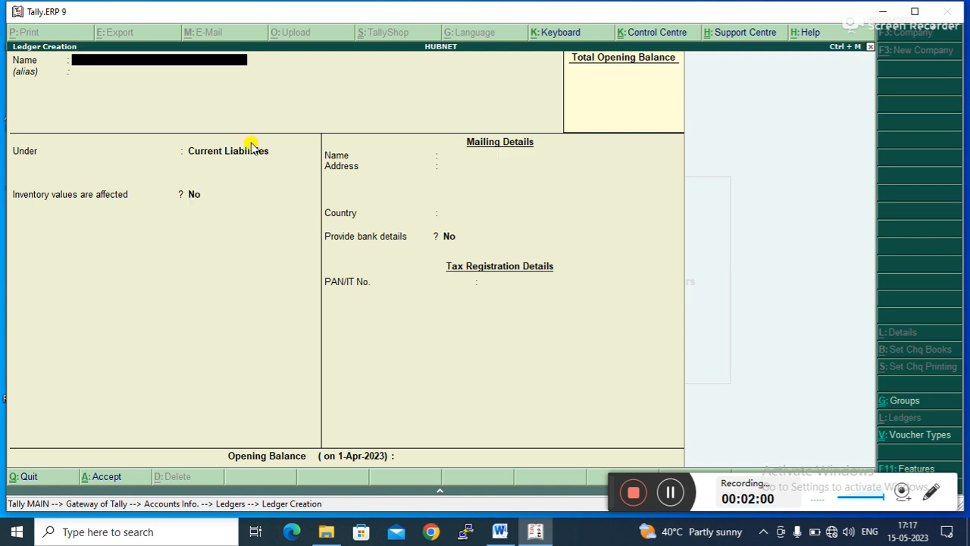
# - Create and save a ledger named Ic Honda under Loans (Liability)
pyautogui.write('Ic Honda')
pyautogui.press('Return')
pyautogui.write('L')
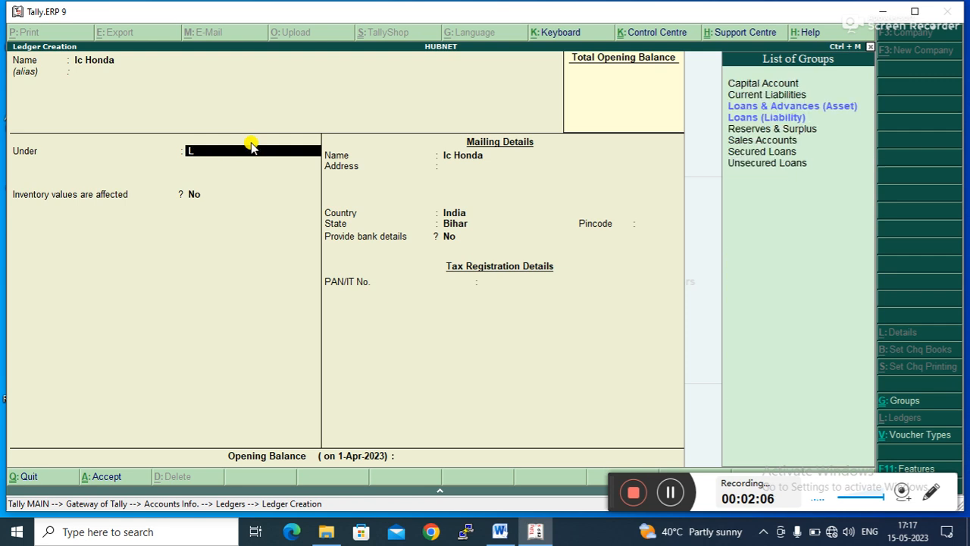
pyautogui.press('Down')
pyautogui.press('Return')
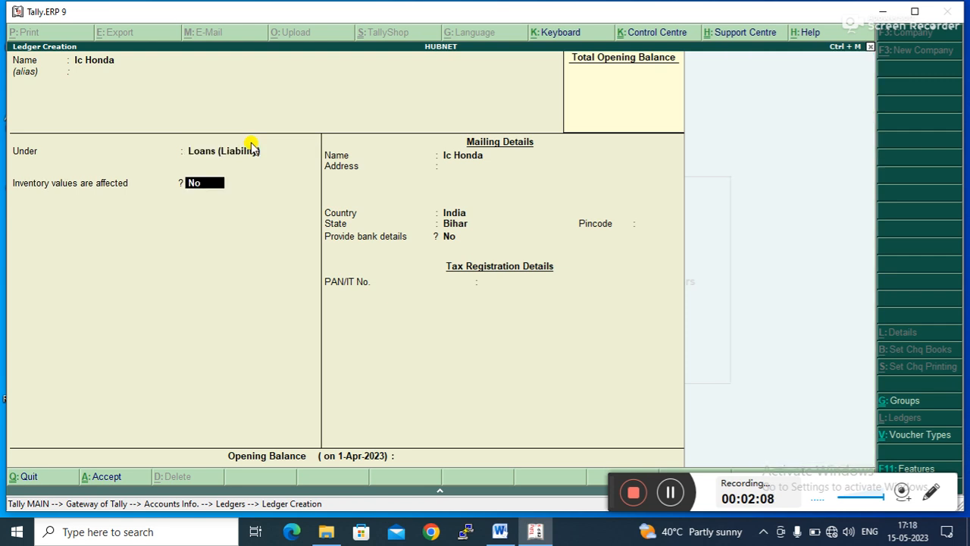
pyautogui.press('Return')
pyautogui.hotkey('ctrl', 'a')
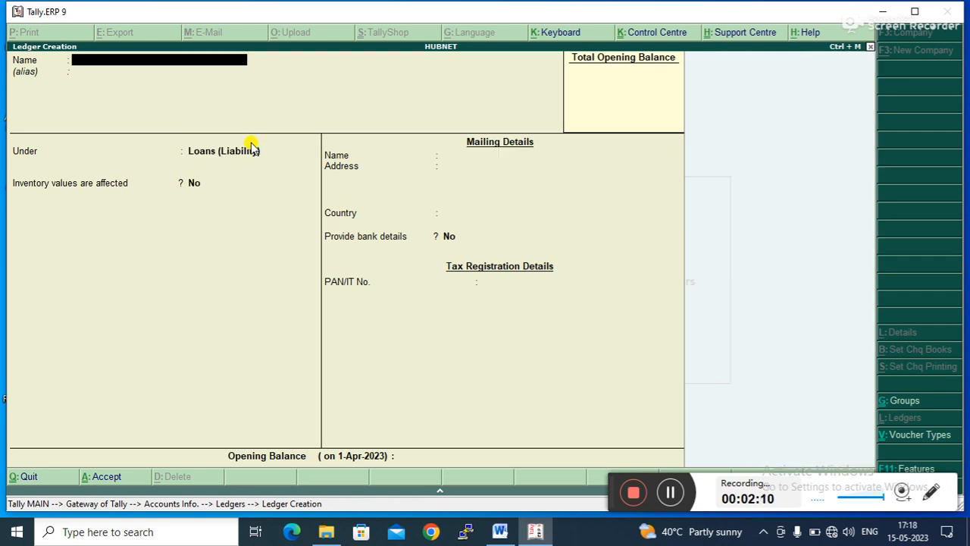
# - Leave ledger creation and open Accounting Vouchers
pyautogui.press('Escape')
pyautogui.press('Escape')
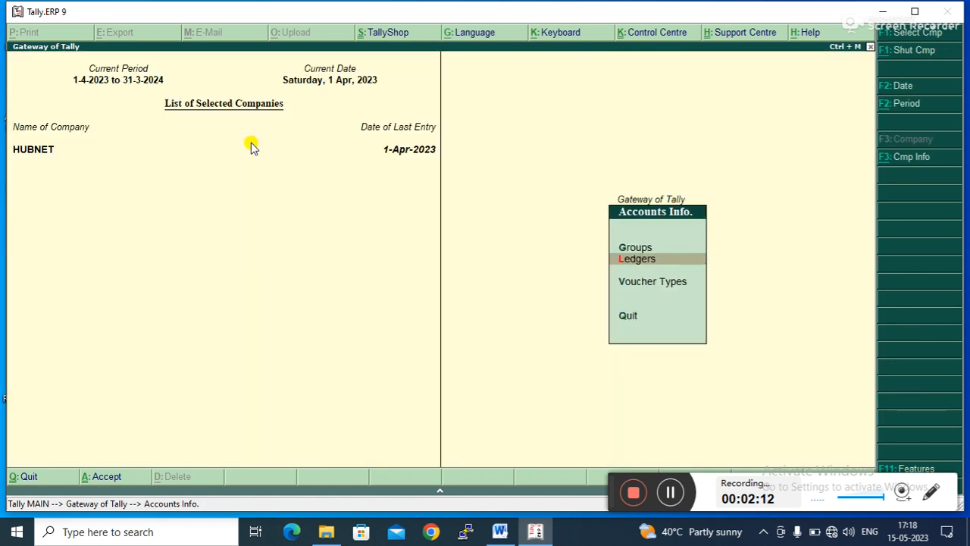
pyautogui.press('Escape')
pyautogui.press('Down')
pyautogui.press('Down')
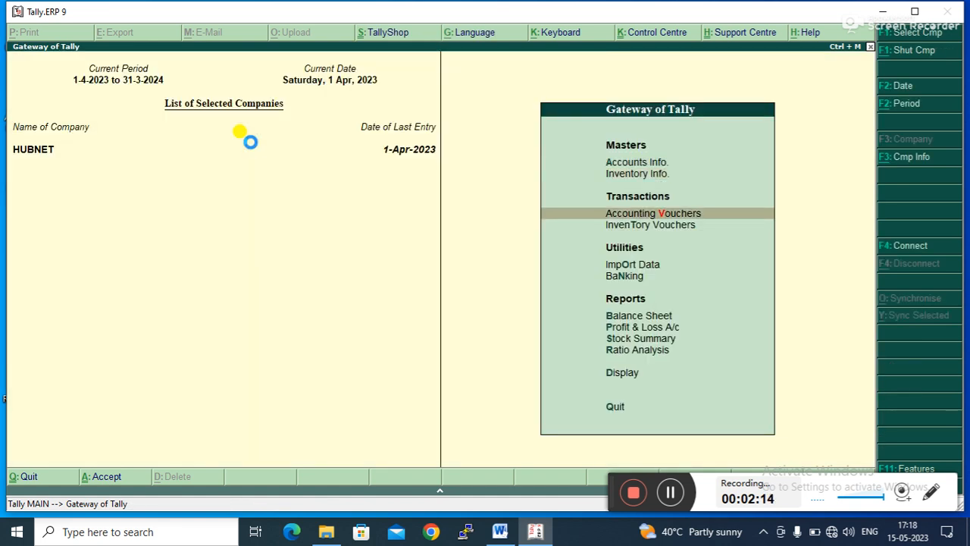
pyautogui.press('Return')
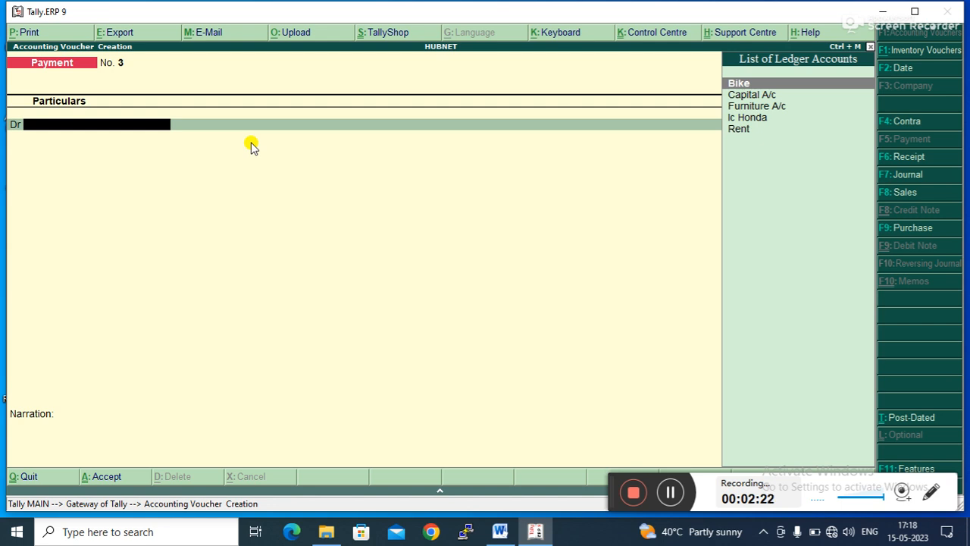
# - Record a journal voucher debiting Bike and crediting Ic Honda for 60000, and accept it
pyautogui.click(910, 174)
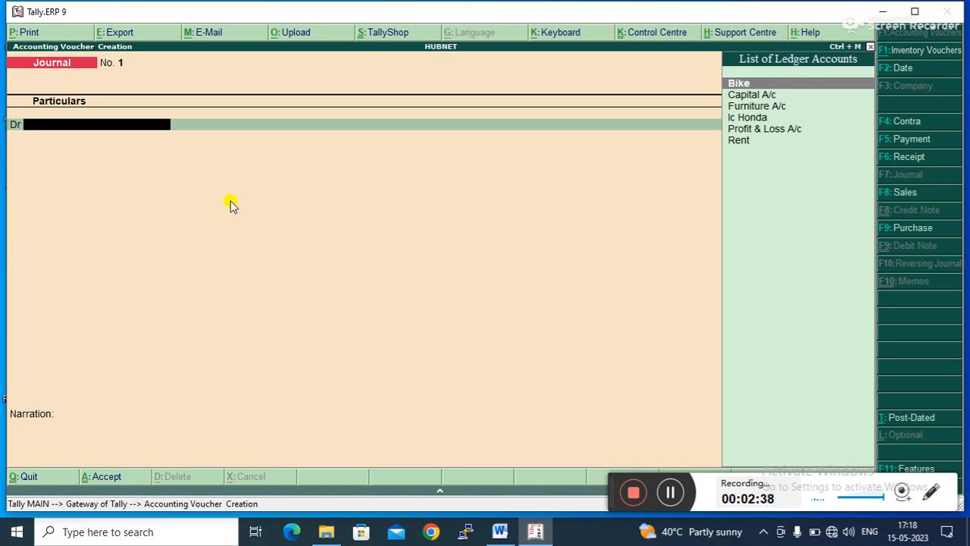
pyautogui.press('Return')
pyautogui.write('60000')
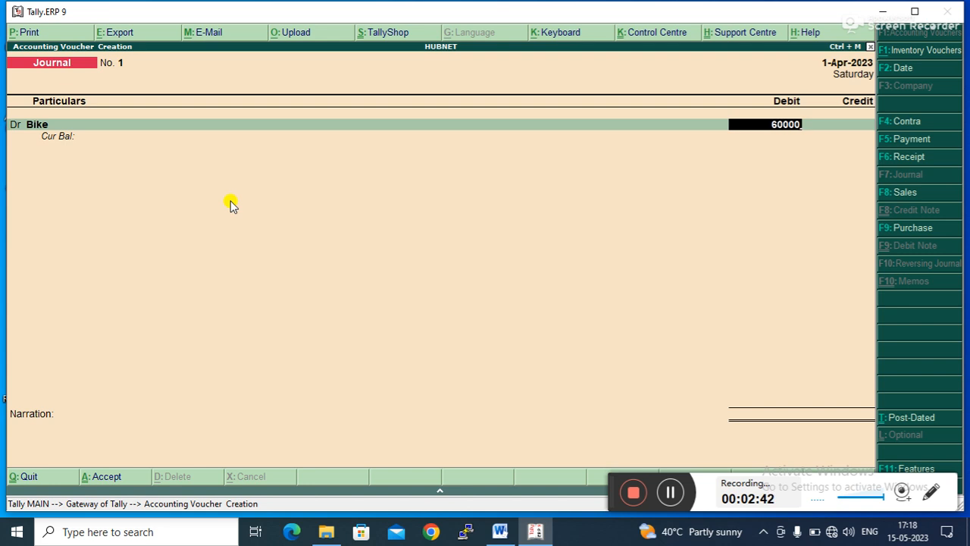
pyautogui.press('Return')
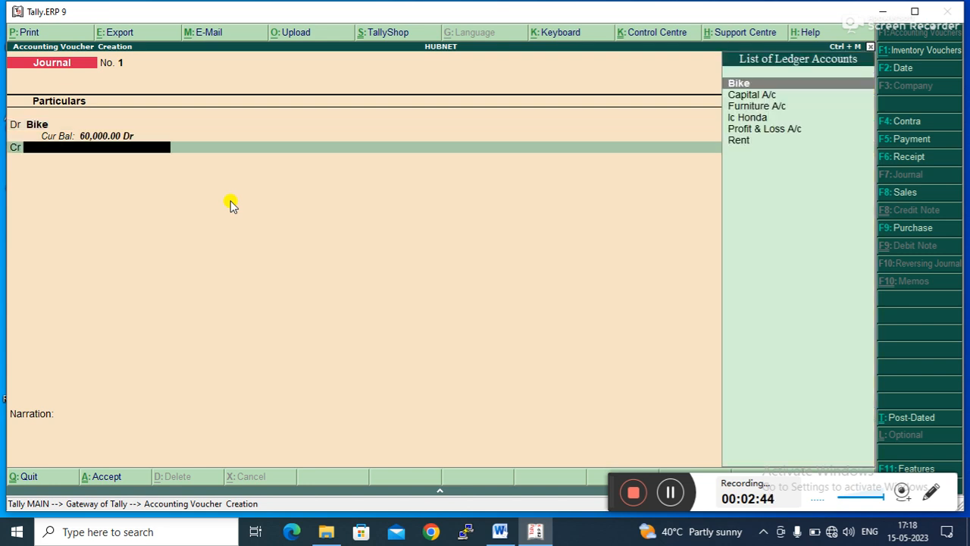
pyautogui.press('Down')
pyautogui.press('Down')
pyautogui.press('Down')
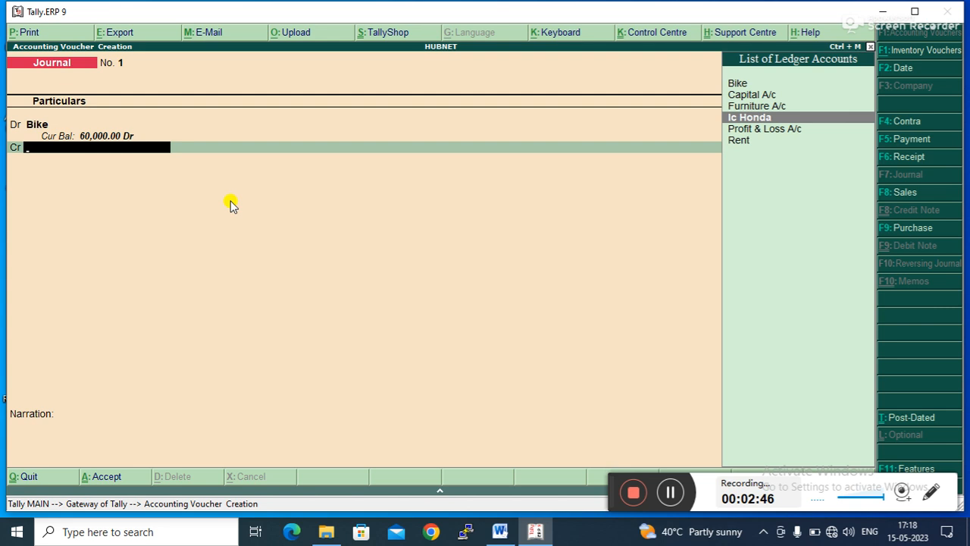
pyautogui.press('Return')
pyautogui.press('Return')
pyautogui.press('Return')
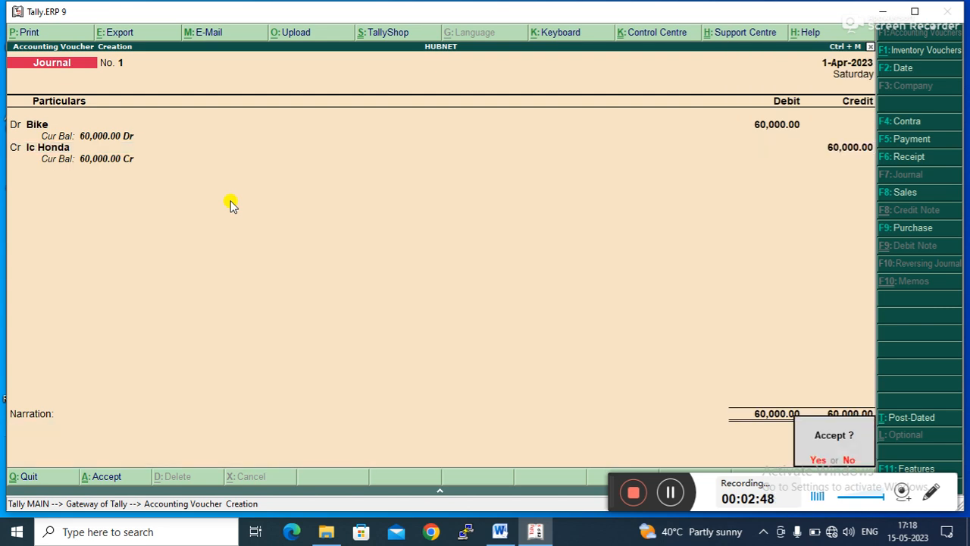
pyautogui.press('Return')
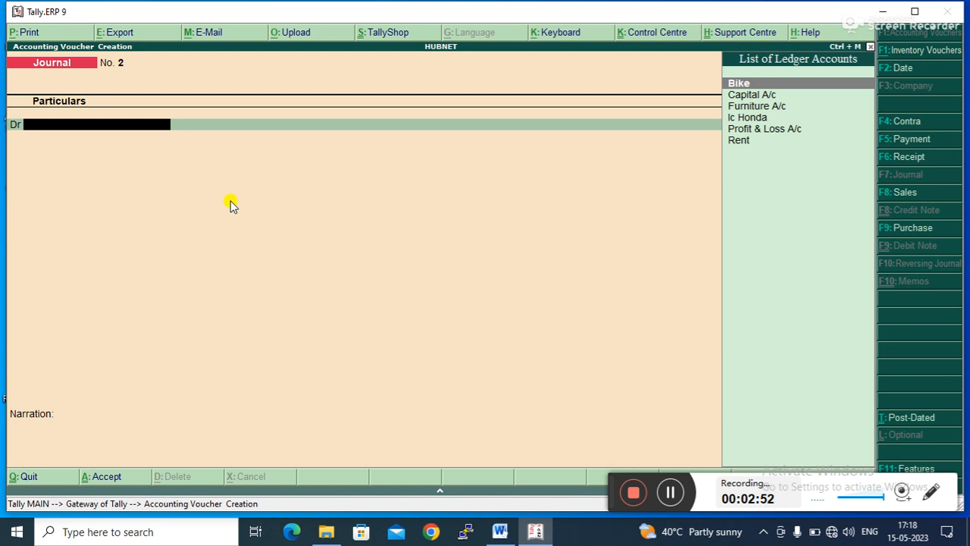
# - Open the Balance Sheet and examine the liabilities and assets entries
pyautogui.press('Escape')
pyautogui.press('Return')
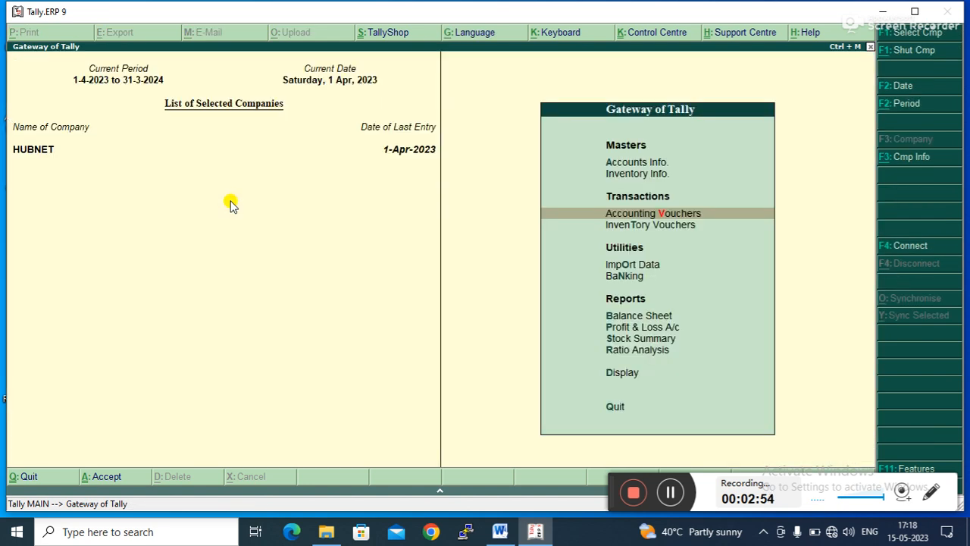
pyautogui.press('Down')
pyautogui.press('Down')
pyautogui.press('Down')
pyautogui.press('Down')
pyautogui.press('Down')
pyautogui.press('Up')
pyautogui.press('Return')
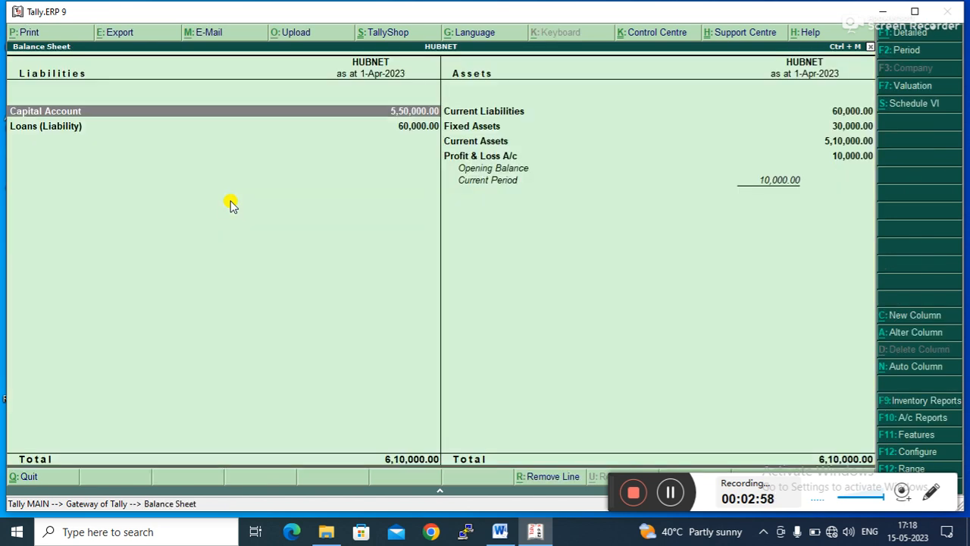
pyautogui.press('Down')
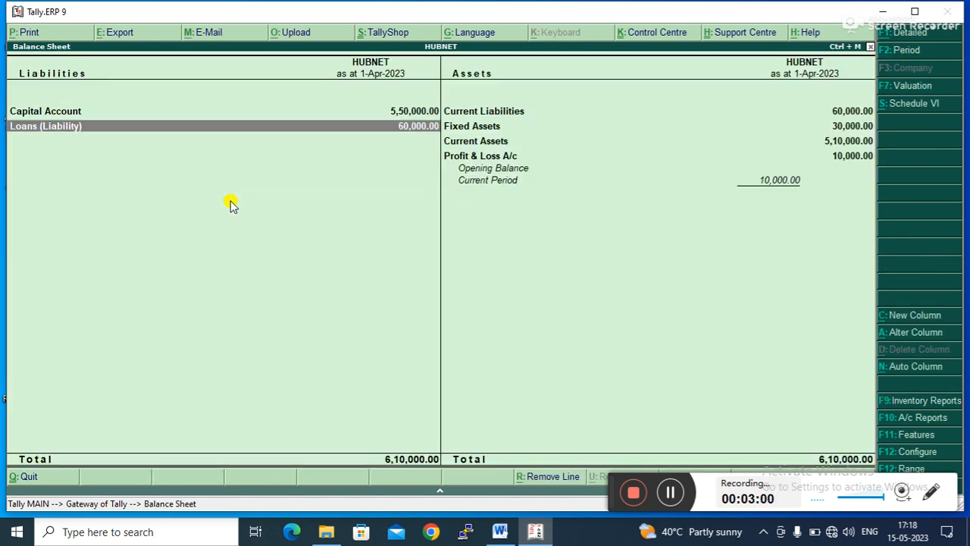
pyautogui.press('Right')
pyautogui.press('Up')
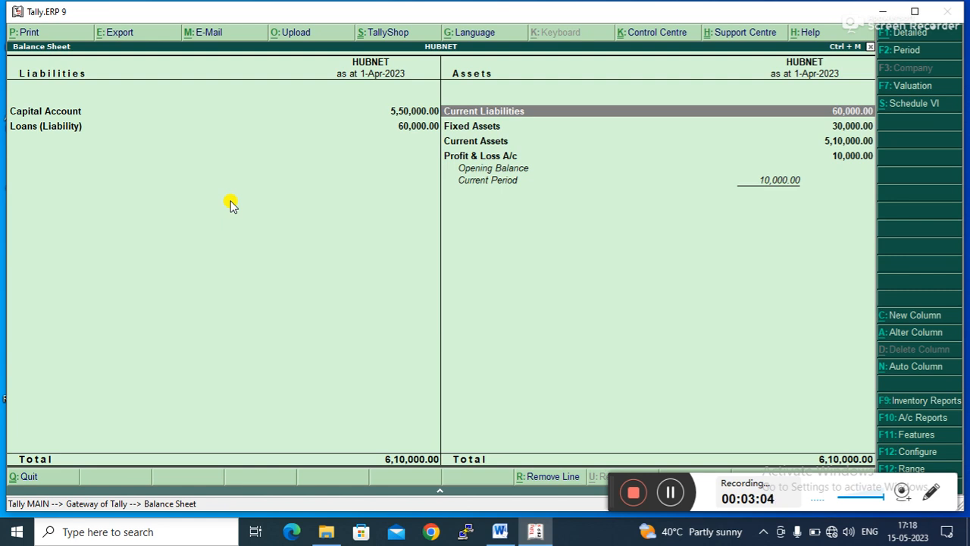
pyautogui.press('Escape')
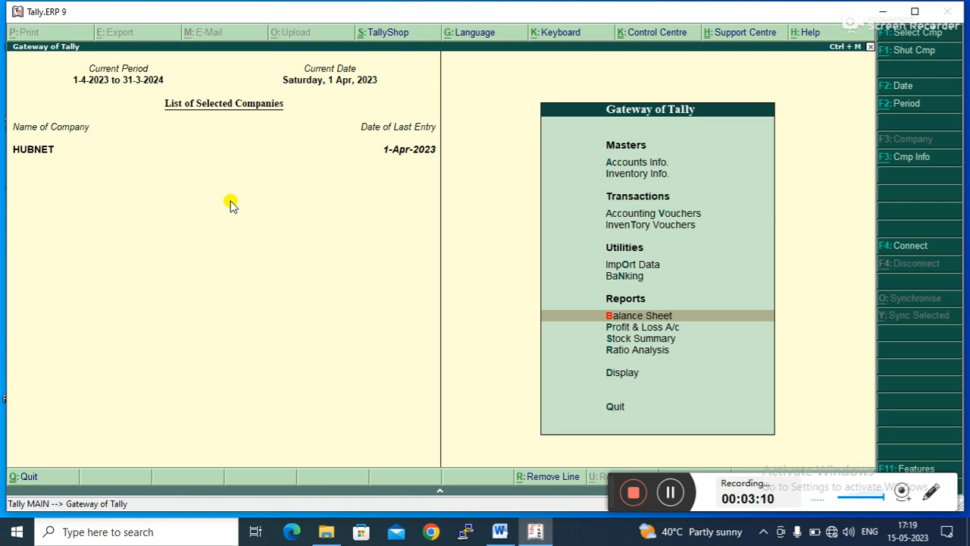
# - Display the Ic Honda ledger's vouchers from Account Books and examine its entries, then return to the Gateway
pyautogui.press('Down')
pyautogui.press('Down')
pyautogui.press('Down')
pyautogui.press('Down')
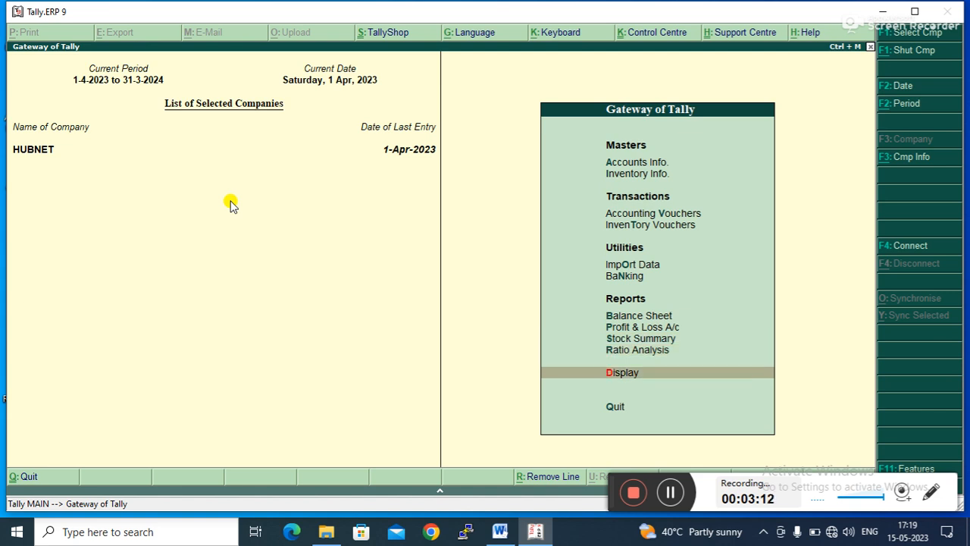
pyautogui.press('Return')
pyautogui.press('Down')
pyautogui.press('Down')
pyautogui.press('Down')
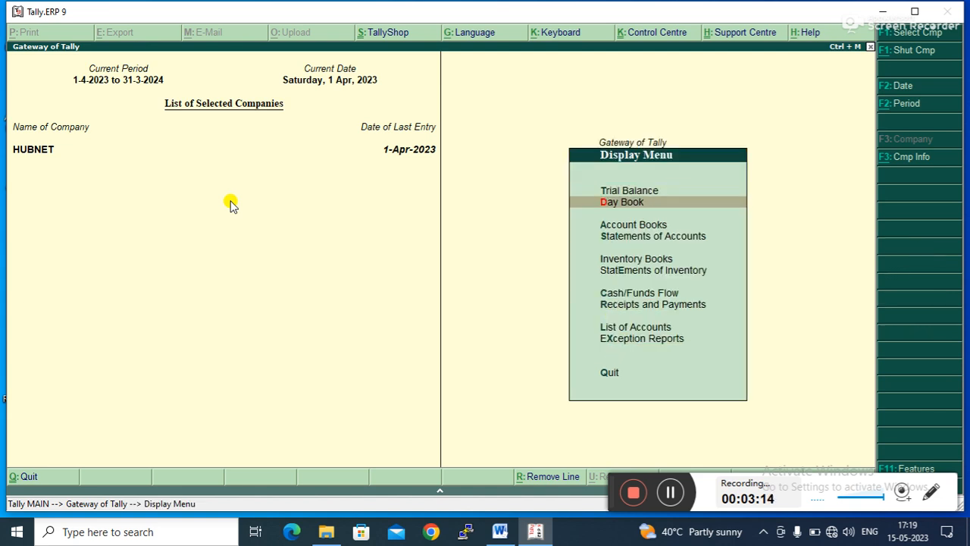
pyautogui.press('Up')
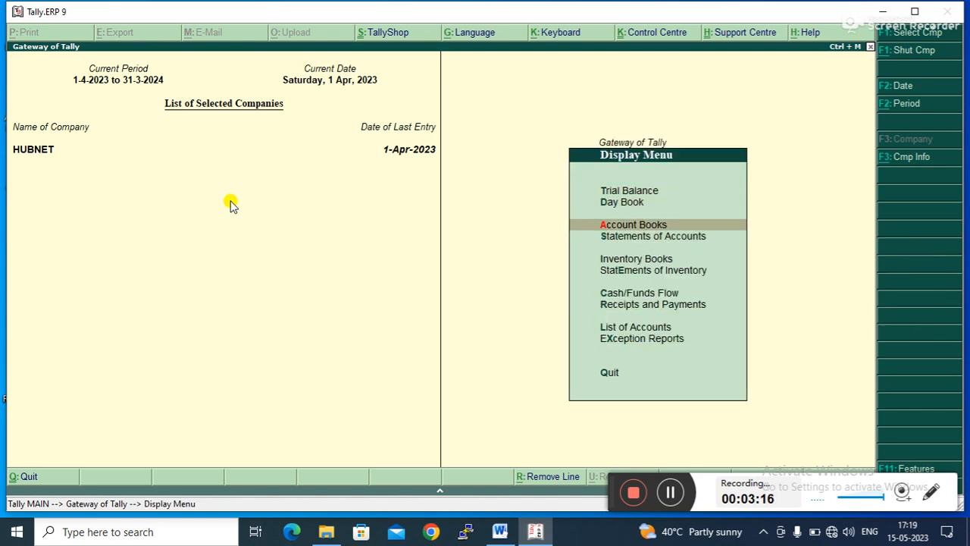
pyautogui.press('Return')
pyautogui.press('Down')
pyautogui.press('Return')
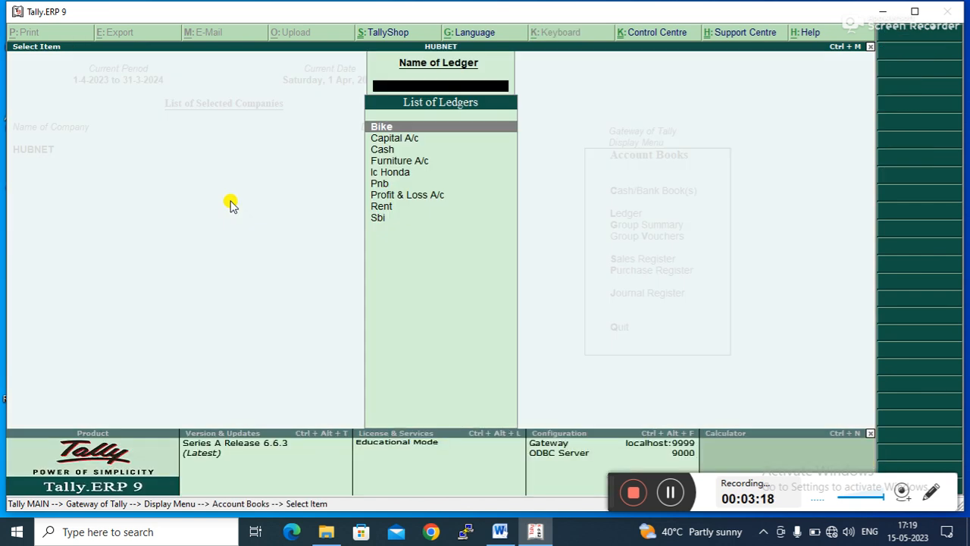
pyautogui.press('Down')
pyautogui.press('Down')
pyautogui.press('Down')
pyautogui.press('Down')
pyautogui.press('Return')
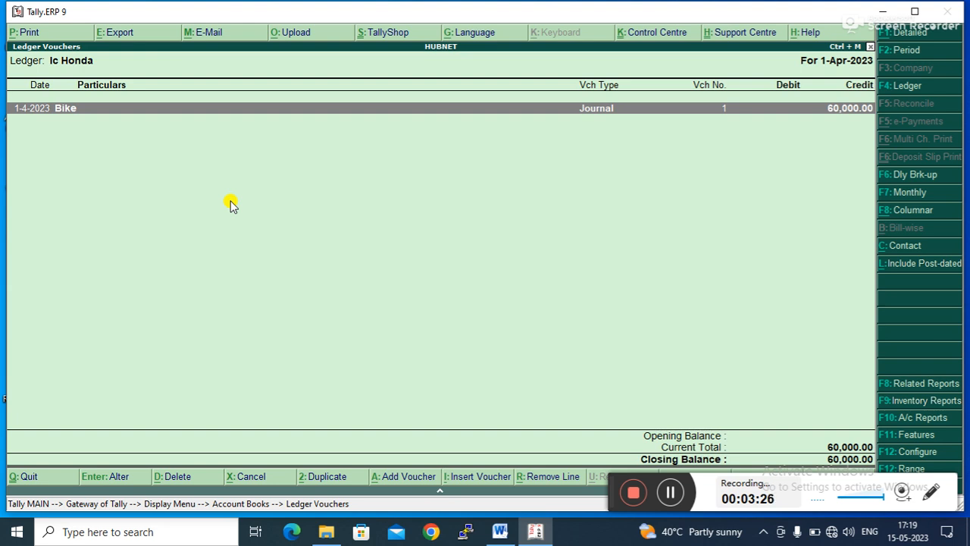
pyautogui.press('Escape')
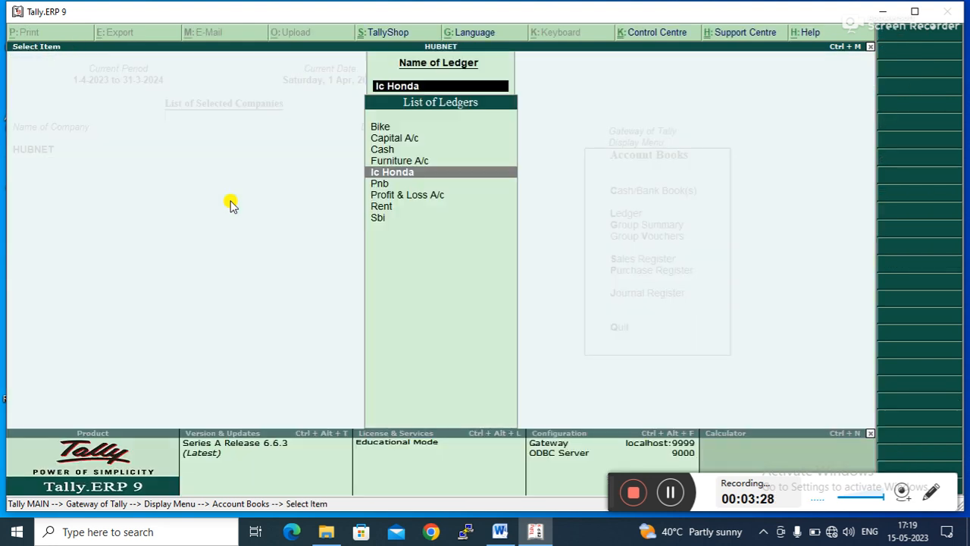
pyautogui.press('Escape')
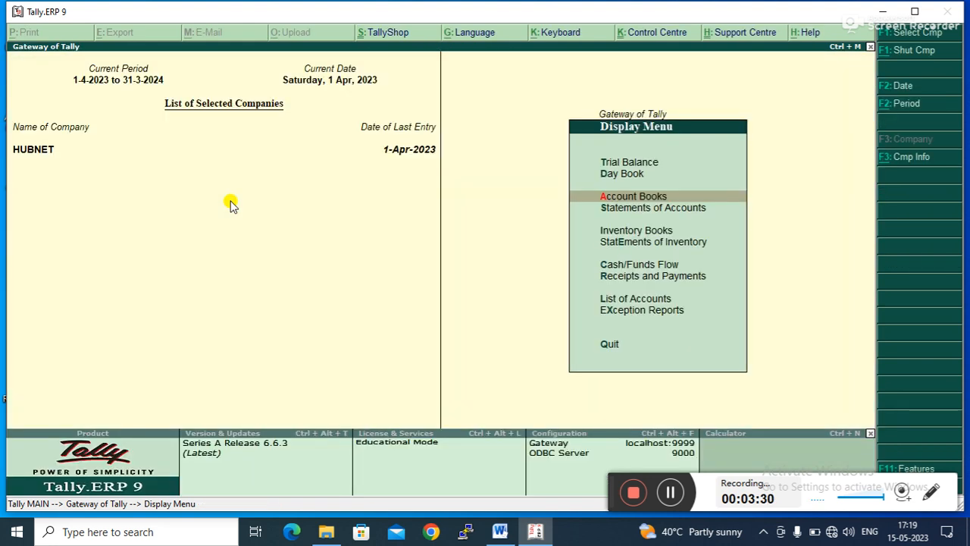
pyautogui.press('Escape')
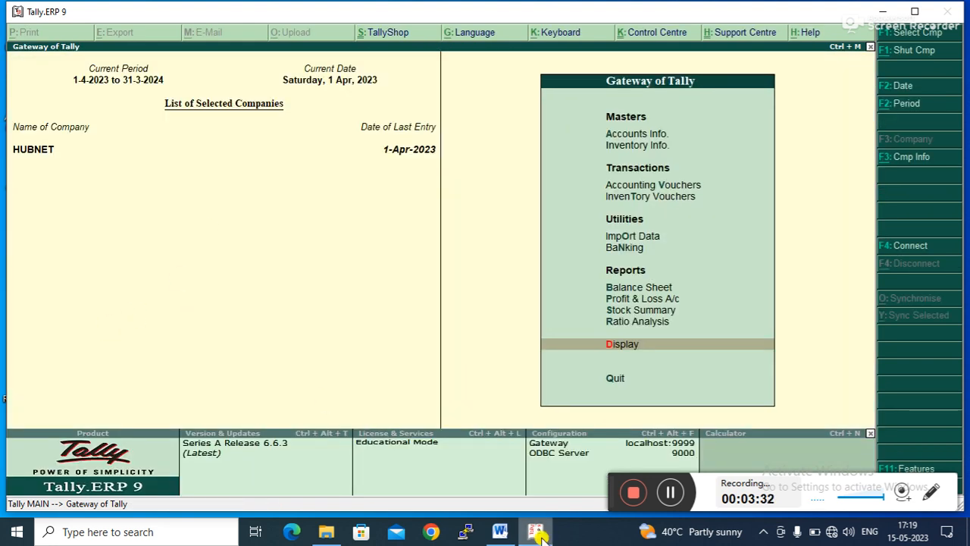
# - Check the notes document, then open Accounting Vouchers and switch to a Payment voucher
pyautogui.click(505, 535)
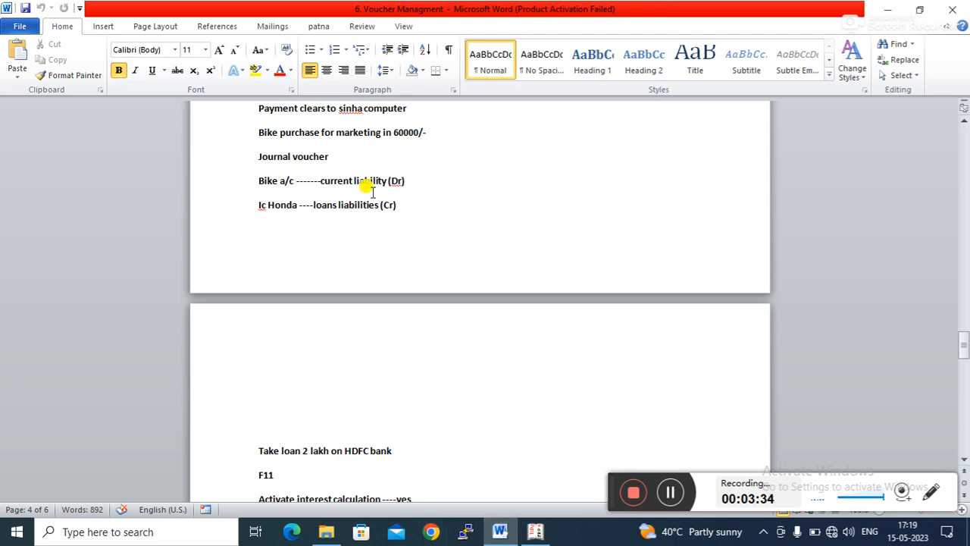
pyautogui.click(885, 9)
pyautogui.press('Up')
pyautogui.press('Up')
pyautogui.press('Up')
pyautogui.press('Up')
pyautogui.press('Up')
pyautogui.press('Up')
pyautogui.press('Up')
pyautogui.press('Up')
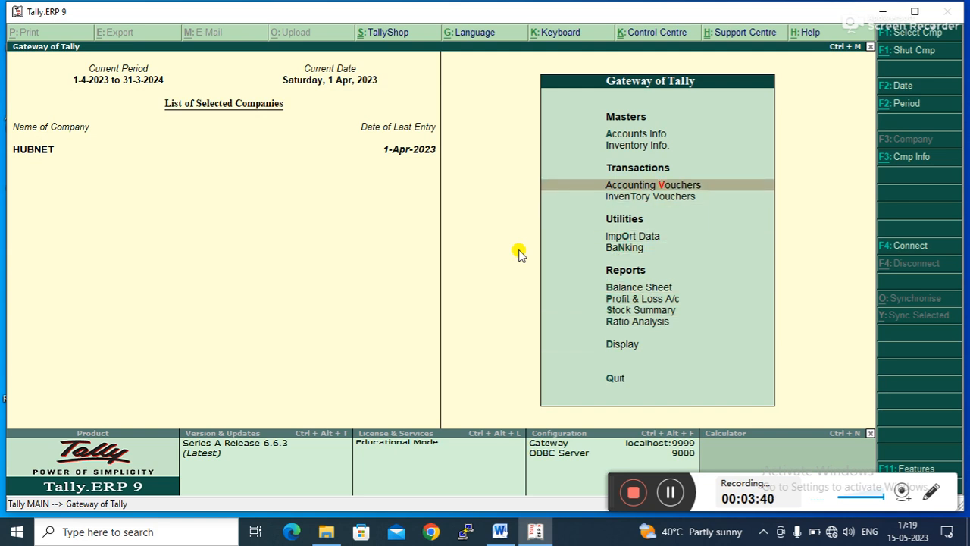
pyautogui.press('Return')
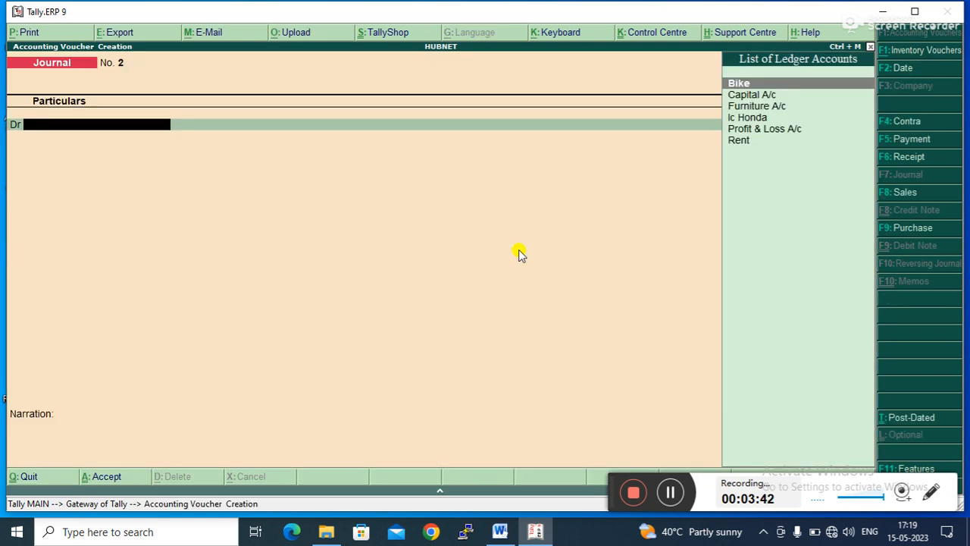
pyautogui.click(905, 136)
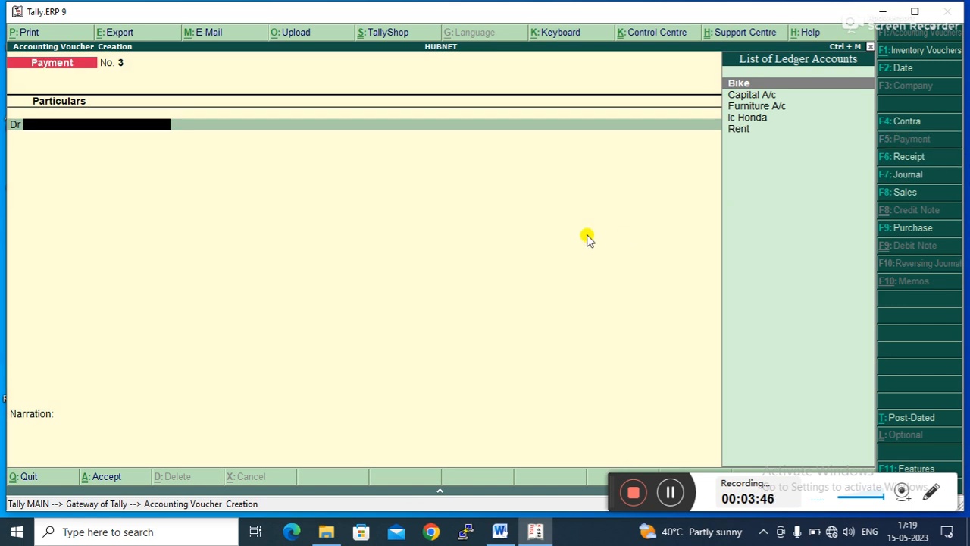
# - Record a payment voucher debiting Ic Honda and crediting Cash for 60000, accept it, and leave voucher entry
pyautogui.press('Down')
pyautogui.press('Down')
pyautogui.press('Down')
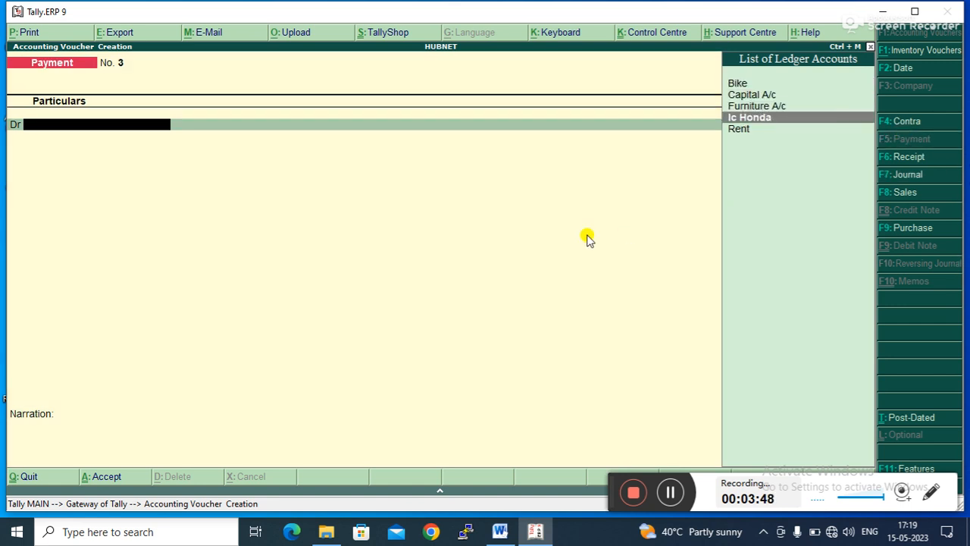
pyautogui.press('Return')
pyautogui.write('60000')
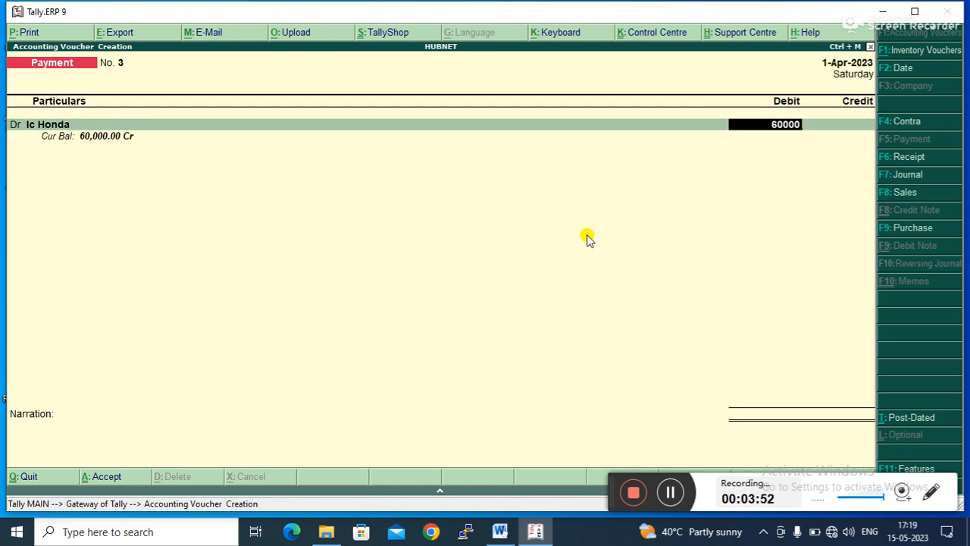
pyautogui.press('Return')
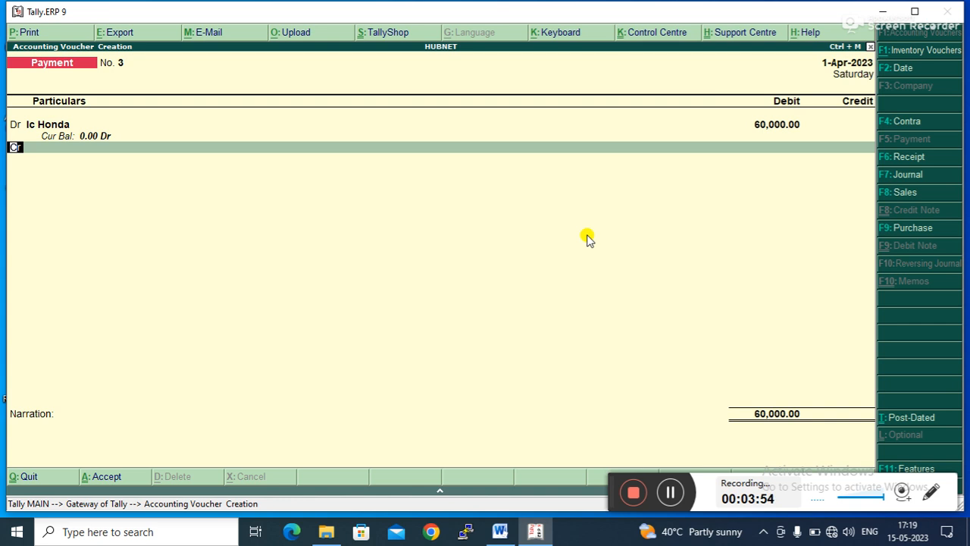
pyautogui.press('Down')
pyautogui.press('Down')
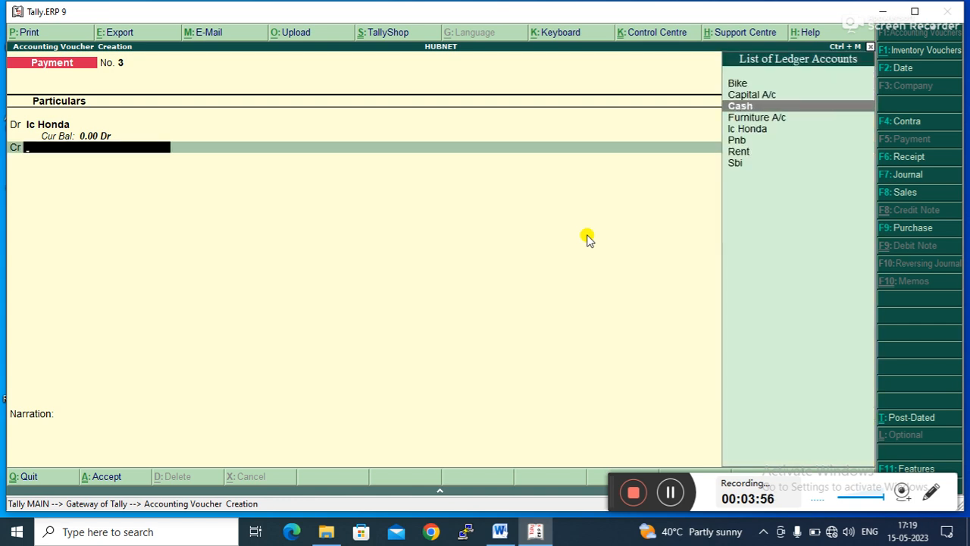
pyautogui.press('Return')
pyautogui.press('Return')
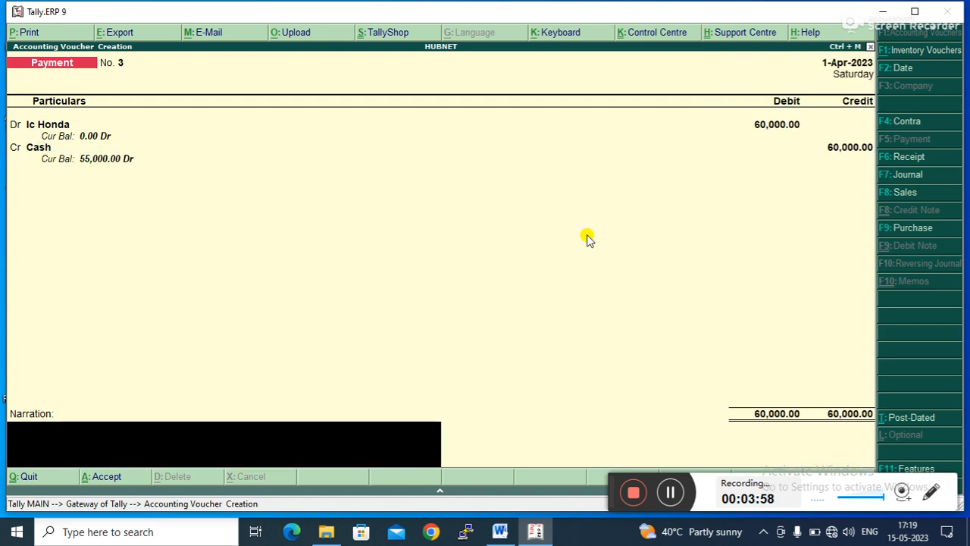
pyautogui.press('Return')
pyautogui.press('Return')
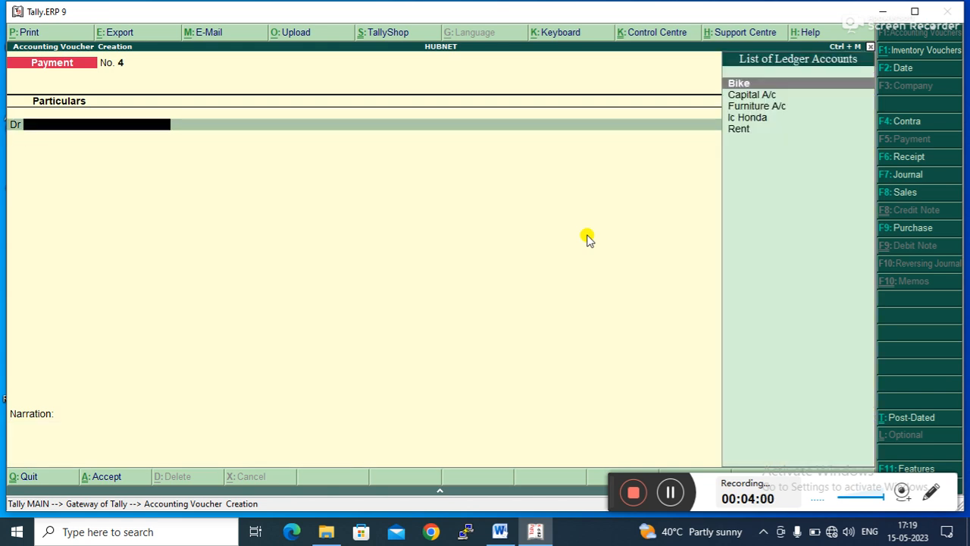
pyautogui.press('Escape')
# - Open the Balance Sheet and examine the Loans (Liability) and asset entries
pyautogui.press('Return')
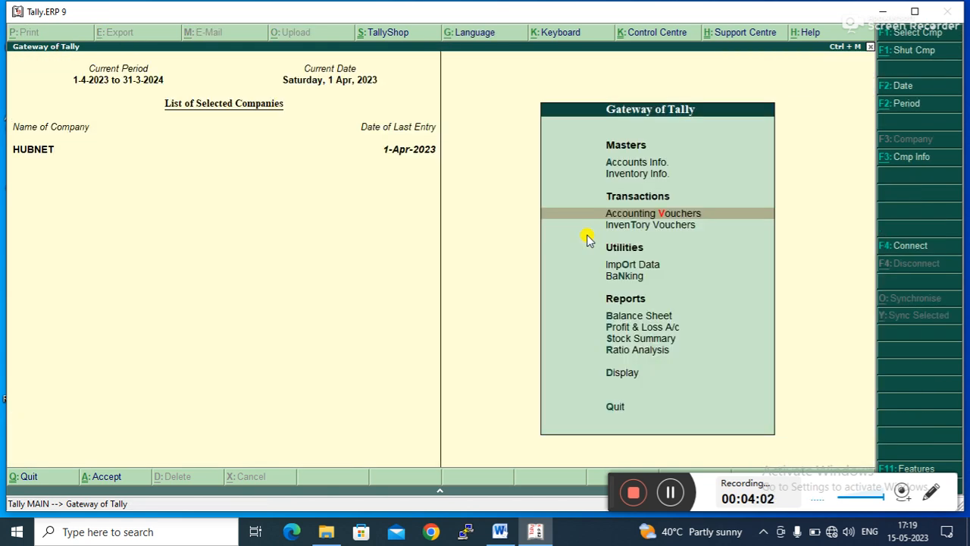
pyautogui.press('Down')
pyautogui.press('Down')
pyautogui.press('Down')
pyautogui.press('Down')
pyautogui.press('Return')
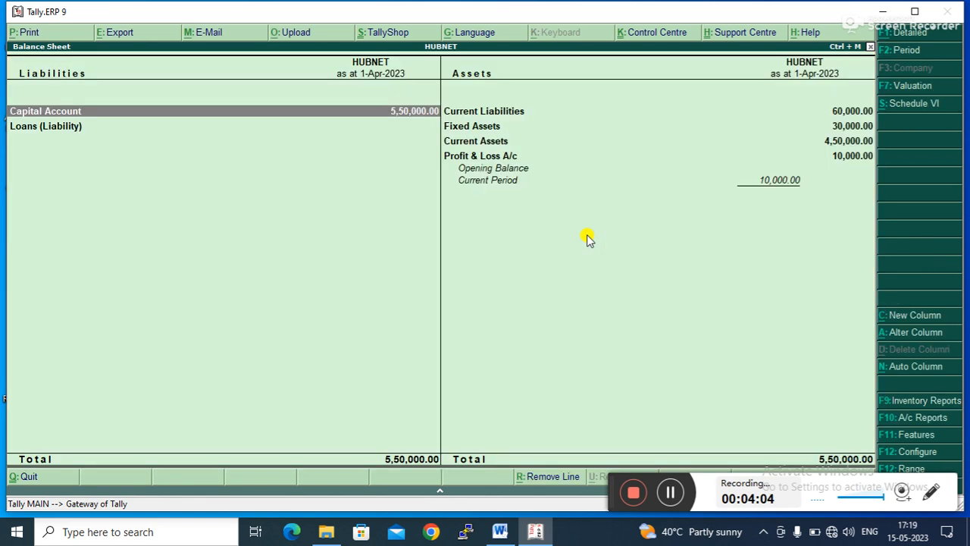
pyautogui.press('Down')
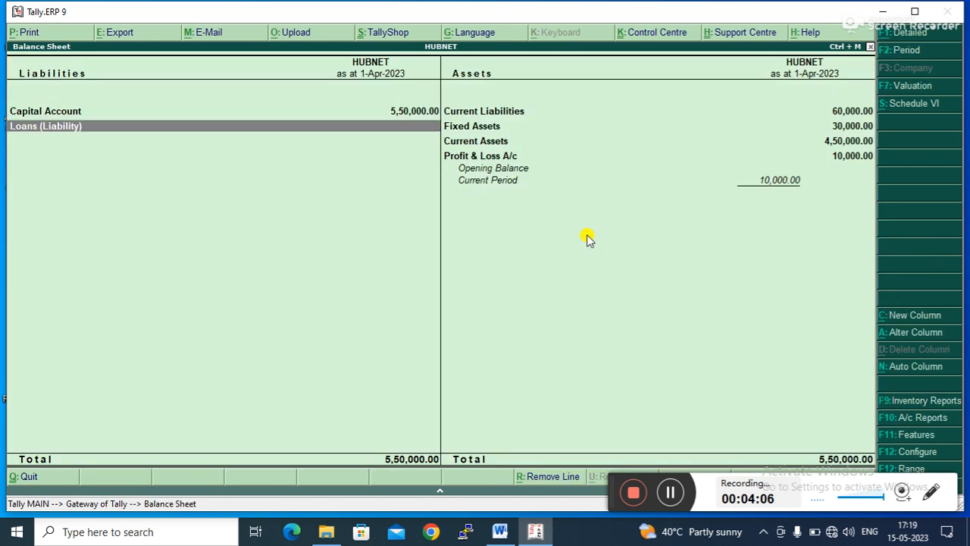
pyautogui.press('Up')
pyautogui.press('Down')
pyautogui.press('Escape')
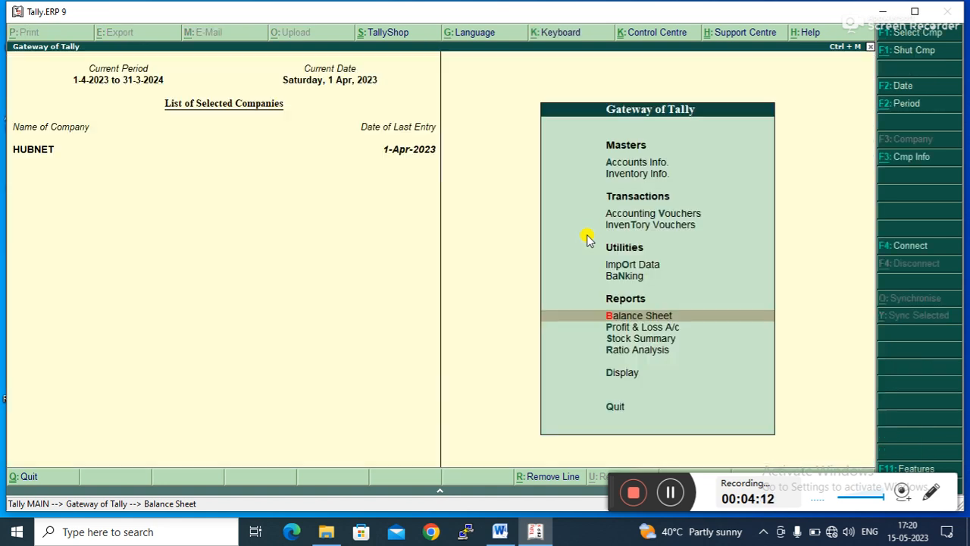
# - Display the Ic Honda ledger from Account Books to examine its journal and payment entries, then return to the Gateway
pyautogui.press('Down')
pyautogui.press('Down')
pyautogui.press('Down')
pyautogui.press('Down')
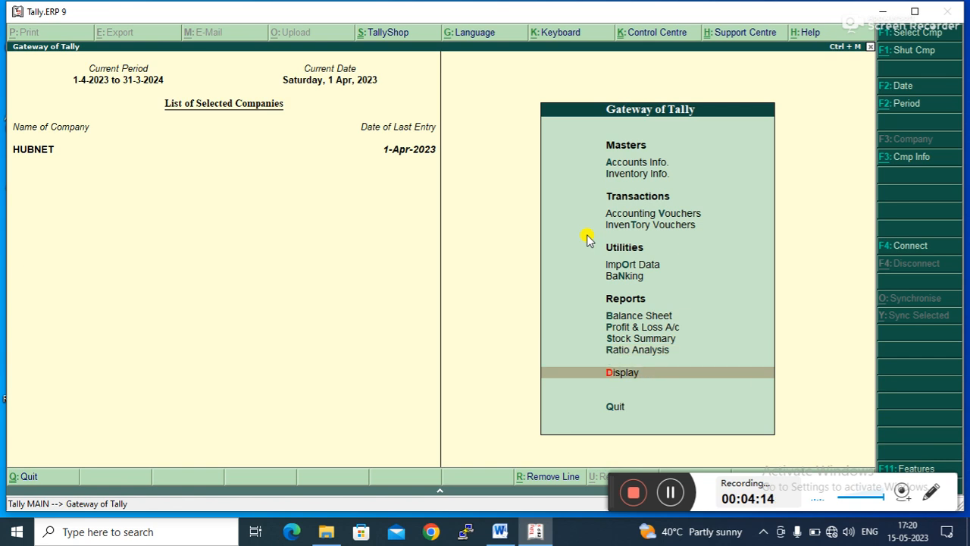
pyautogui.press('Return')
pyautogui.press('Down')
pyautogui.press('Down')
pyautogui.press('Return')
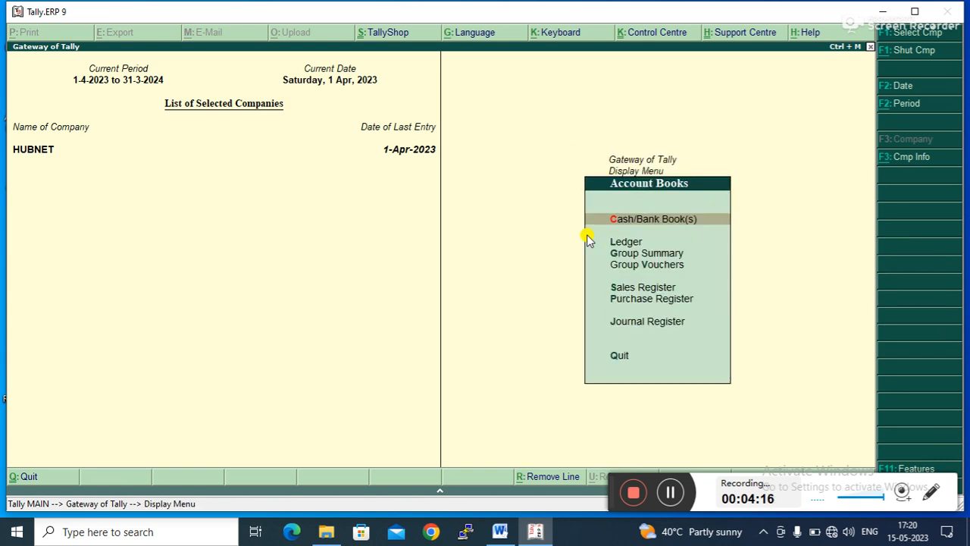
pyautogui.press('Down')
pyautogui.press('Return')
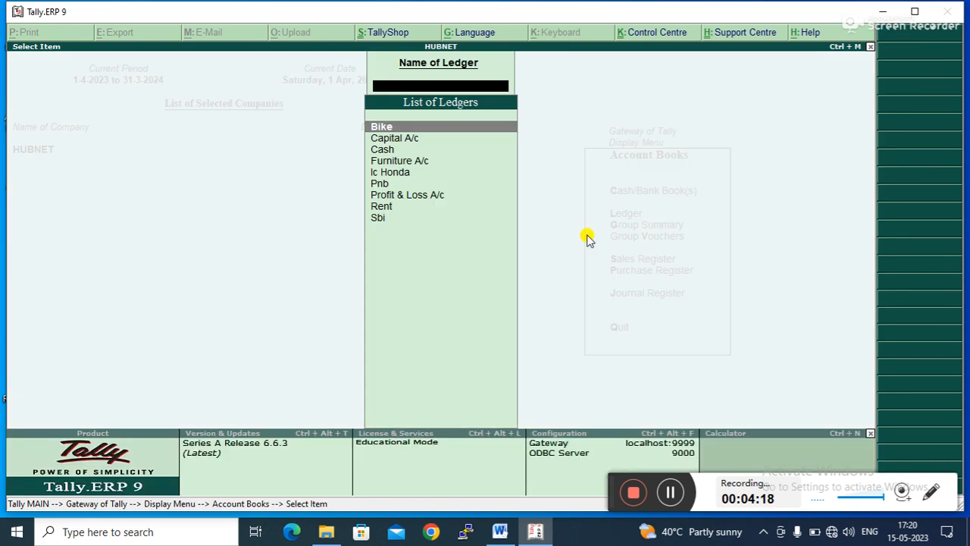
pyautogui.press('Down')
pyautogui.press('Down')
pyautogui.press('Down')
pyautogui.press('Down')
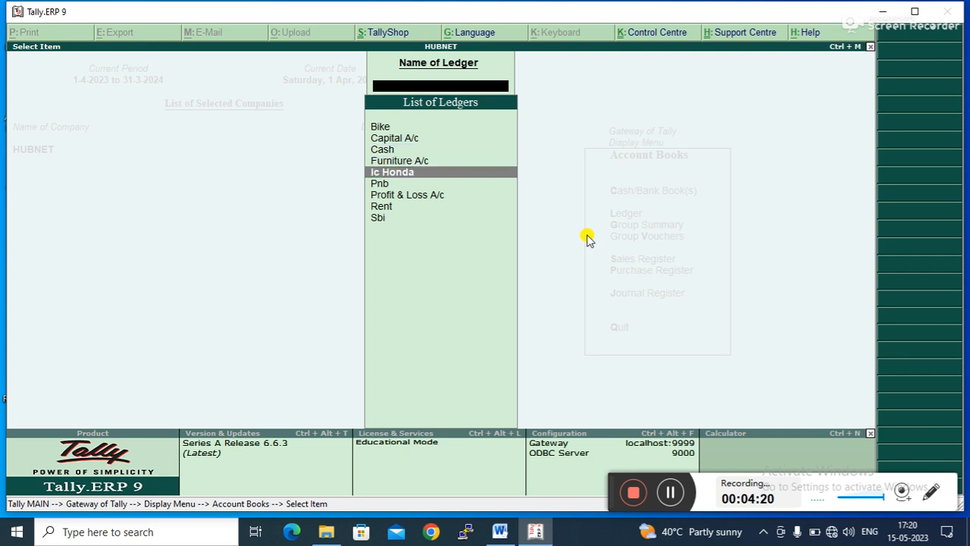
pyautogui.press('Return')
pyautogui.press('Down')
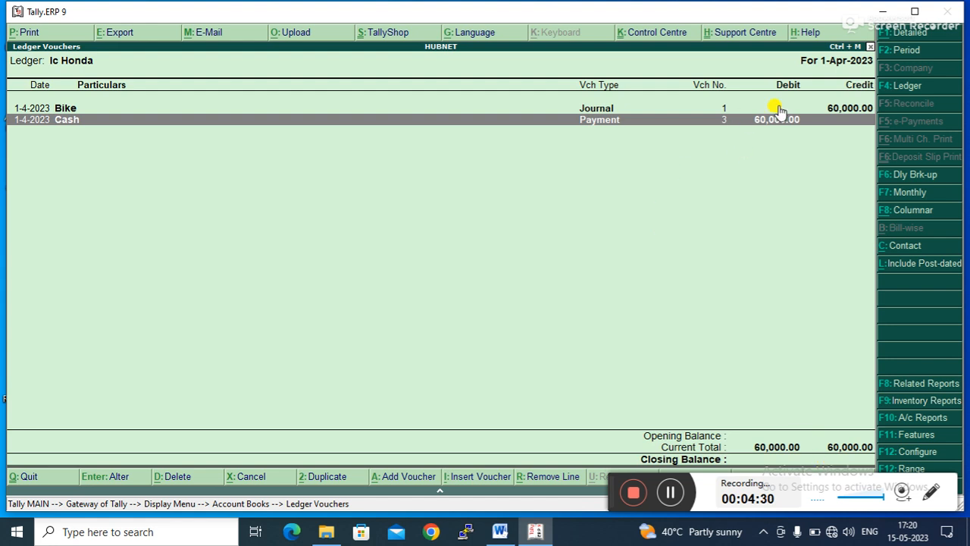
pyautogui.press('Escape')
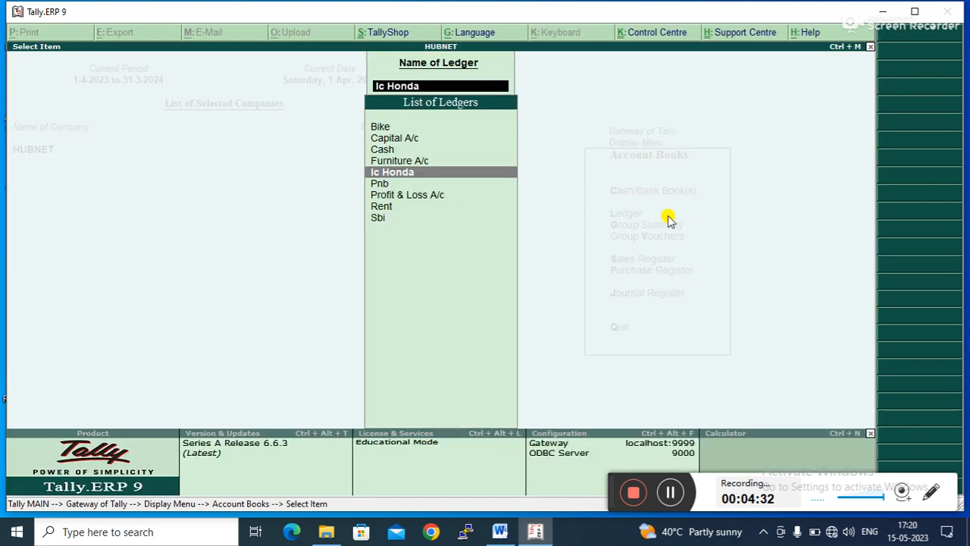
pyautogui.press('Escape')
pyautogui.press('Escape')
pyautogui.press('Escape')
# - Review the HDFC loan notes and open Company Features from Accounts Info
pyautogui.press('Up')
pyautogui.press('Up')
pyautogui.press('Up')
pyautogui.press('Up')
pyautogui.press('Up')
pyautogui.press('Up')
pyautogui.press('Up')
pyautogui.press('Up')
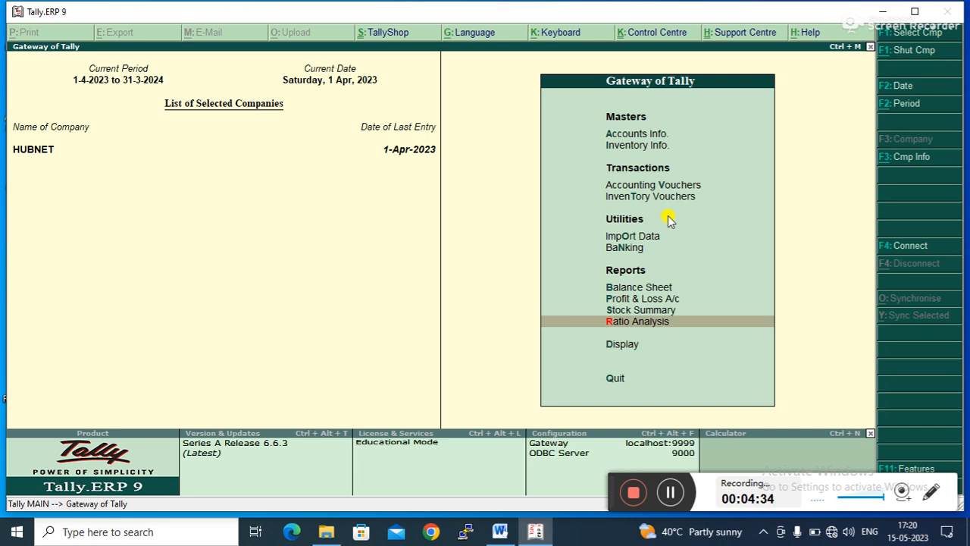
pyautogui.press('Up')
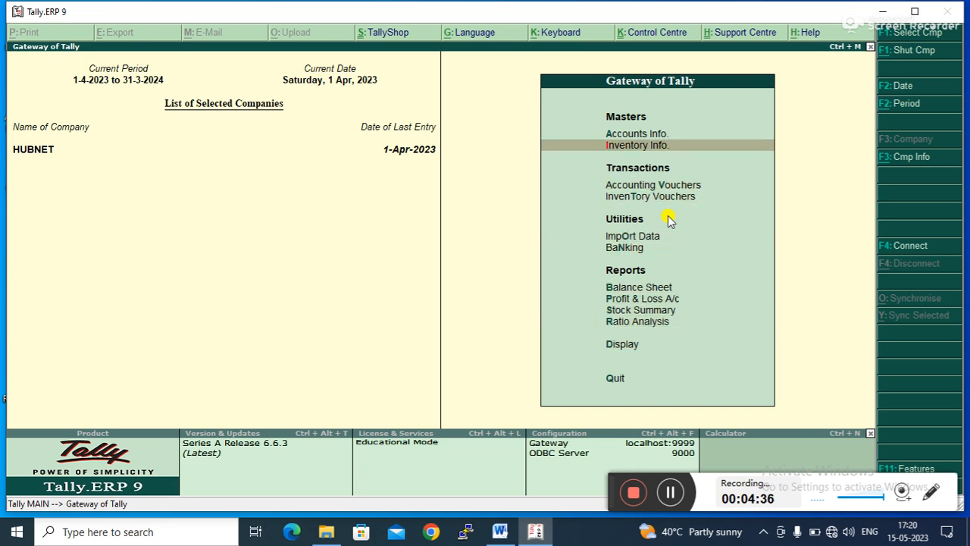
pyautogui.press('Up')
pyautogui.press('Return')
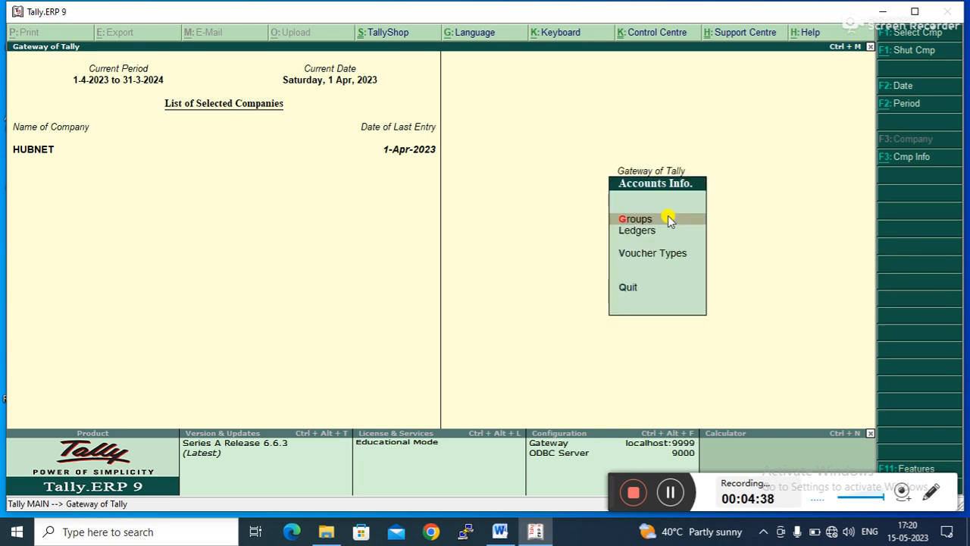
pyautogui.click(501, 532)
pyautogui.click(411, 450)
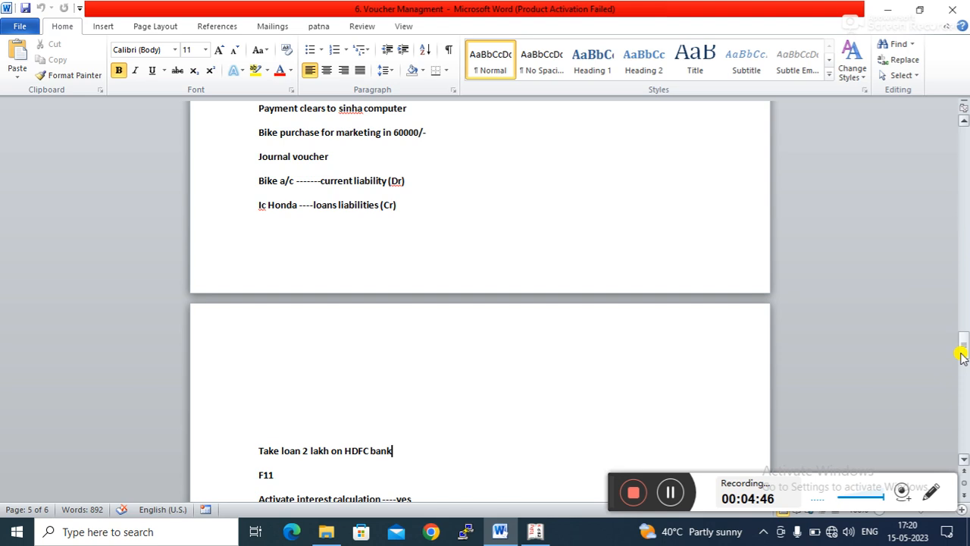
pyautogui.moveTo(960, 353); pyautogui.dragTo(961, 377)
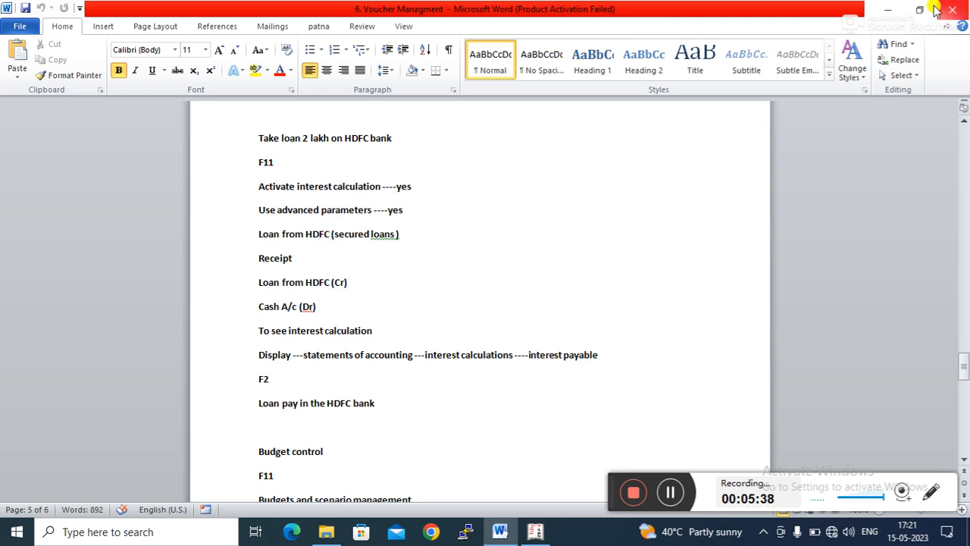
pyautogui.click(888, 8)
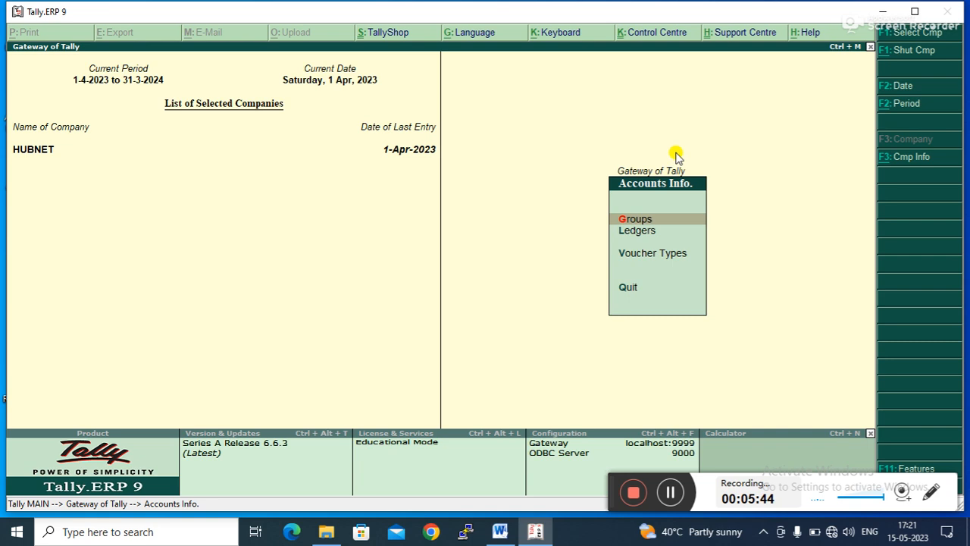
pyautogui.click(896, 469)
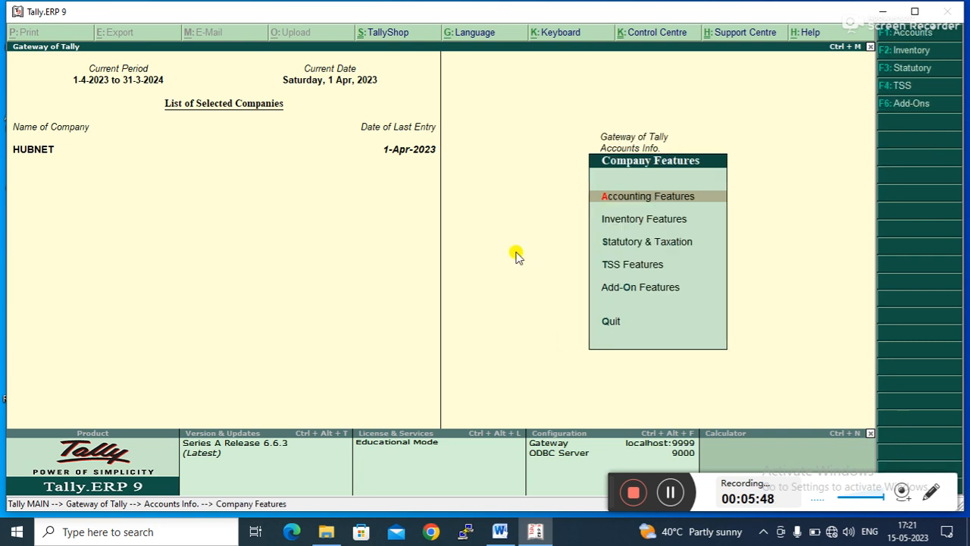
# - Turn on Activate interest calculation and Use advanced parameters in Accounting Features, and accept
pyautogui.press('Return')
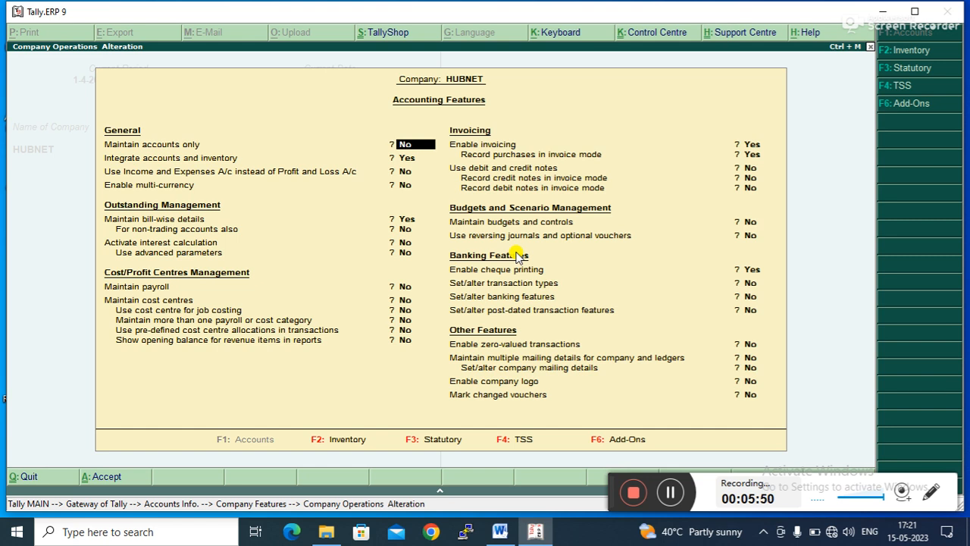
pyautogui.press('Return')
pyautogui.press('Return')
pyautogui.press('Return')
pyautogui.press('Return')
pyautogui.press('Return')
pyautogui.press('Return')
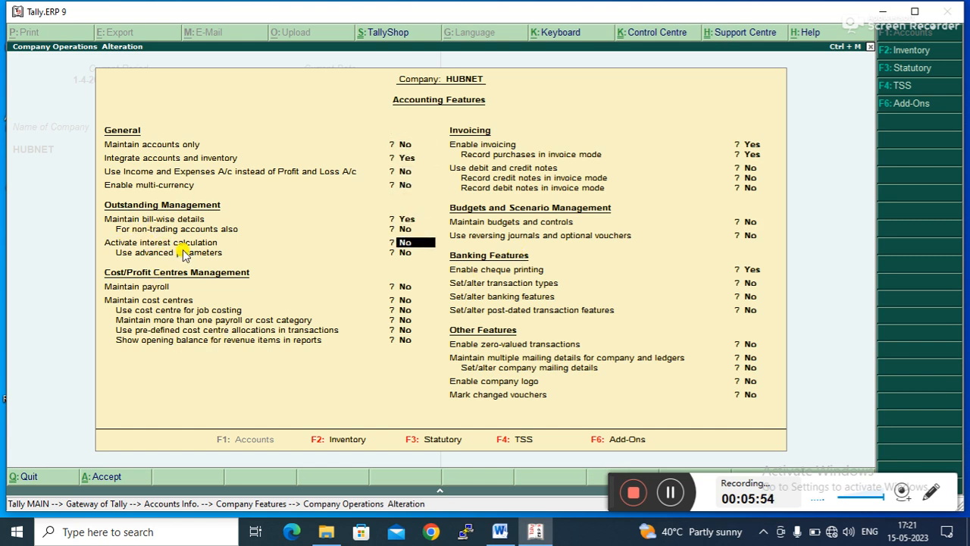
pyautogui.write('y')
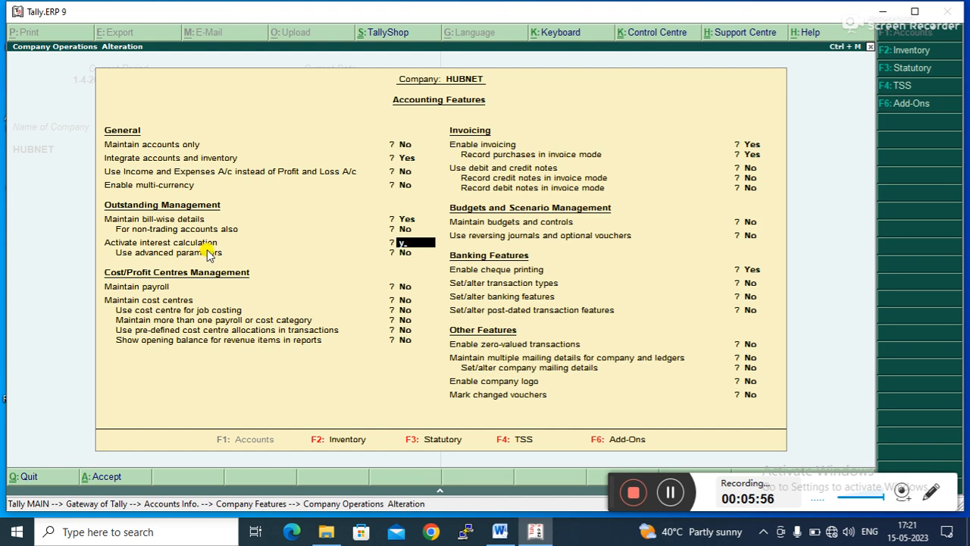
pyautogui.press('Return')
pyautogui.write('y')
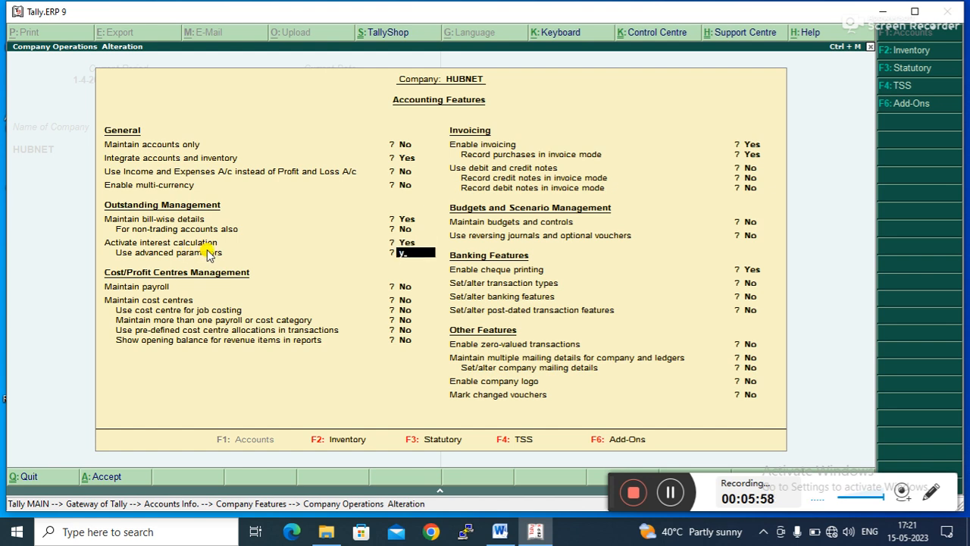
pyautogui.press('Return')
pyautogui.hotkey('ctrl', 'a')
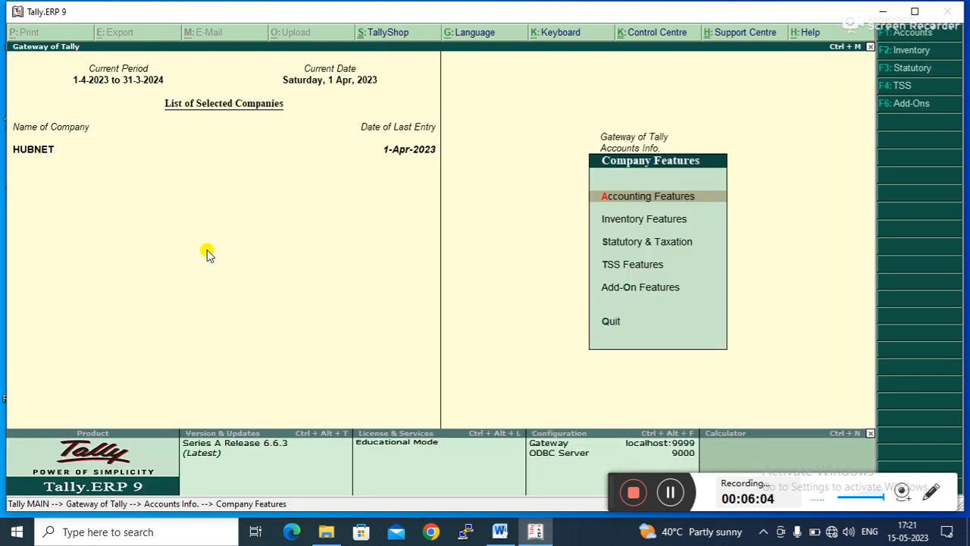
# - Start creating a new single ledger named Loan From HDFC
pyautogui.press('Escape')
pyautogui.press('Escape')
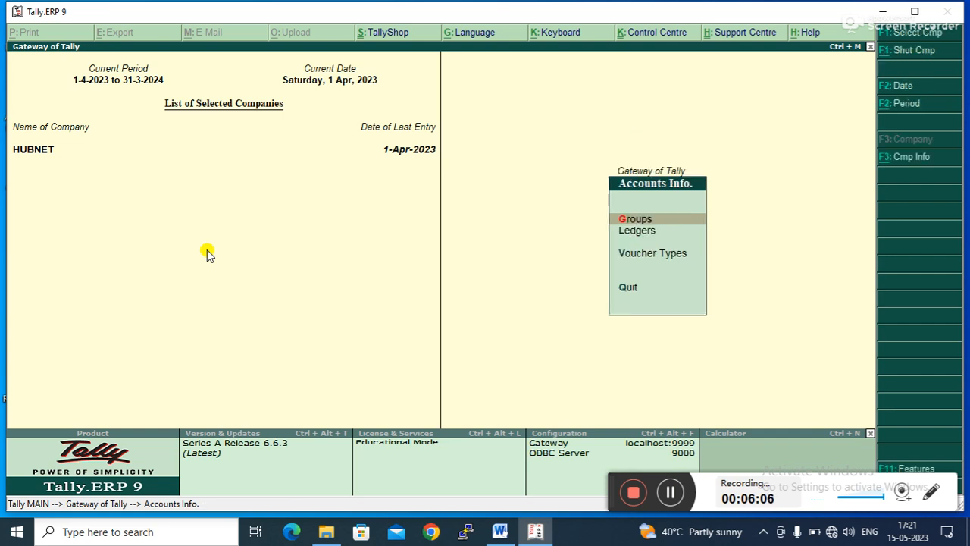
pyautogui.press('Return')
pyautogui.press('Down')
pyautogui.press('Return')
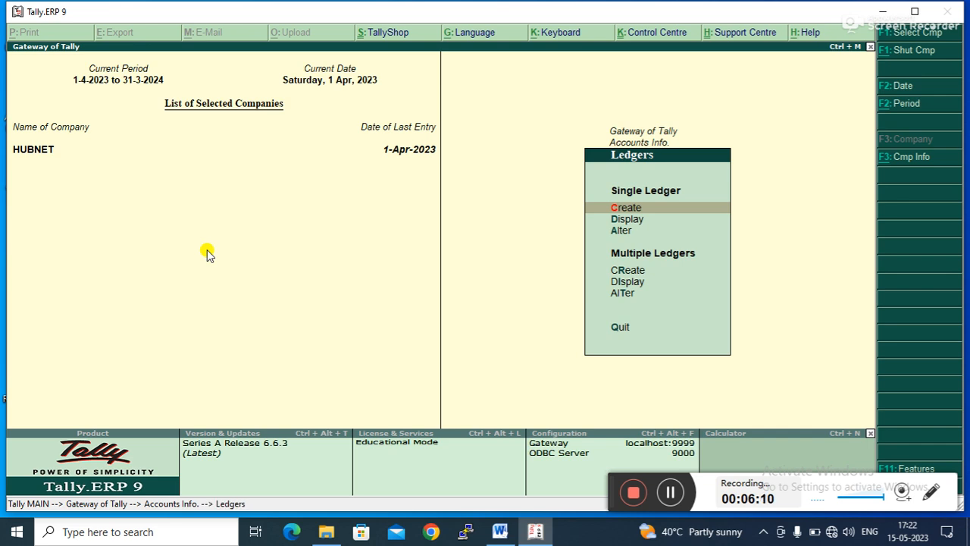
pyautogui.press('Return')
pyautogui.write('Loan From')
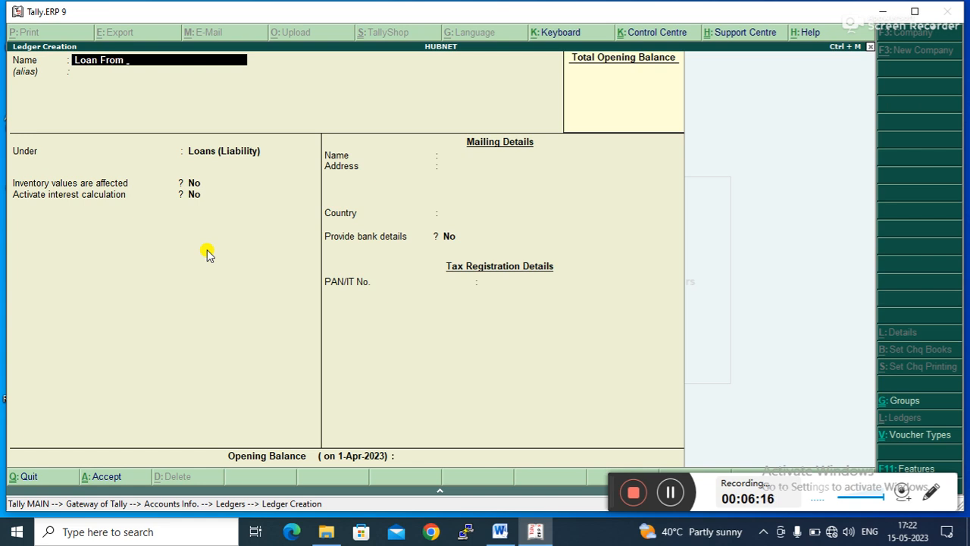
pyautogui.write(' HDFC')
pyautogui.press('Return')
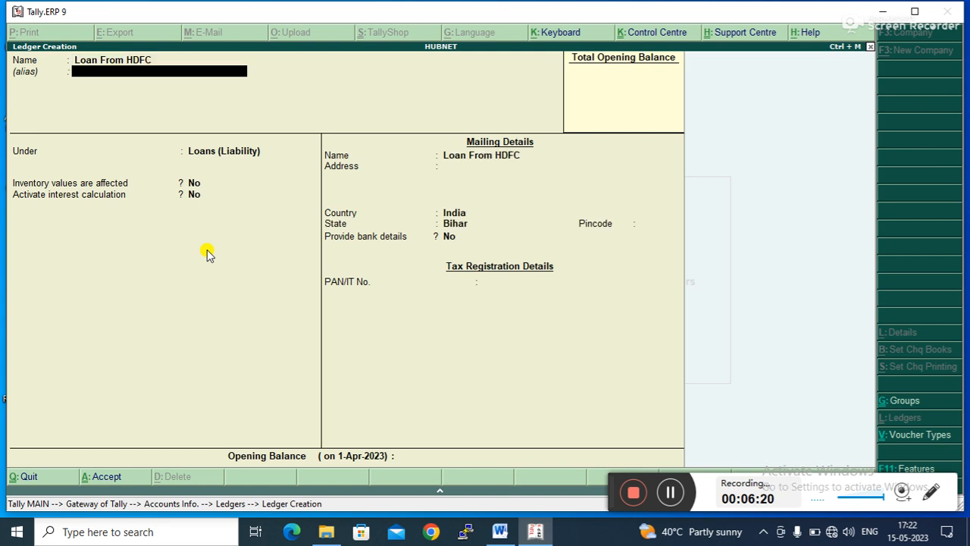
# - Place the ledger under Secured Loans, checking the HDFC loan notes in the Word document
pyautogui.press('Return')
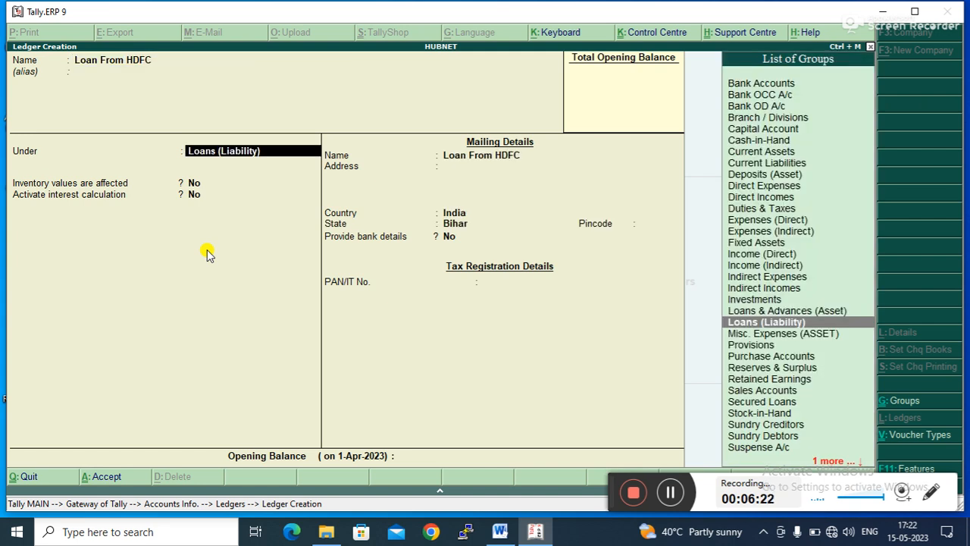
pyautogui.write('S')
pyautogui.press('Down')
pyautogui.press('Down')
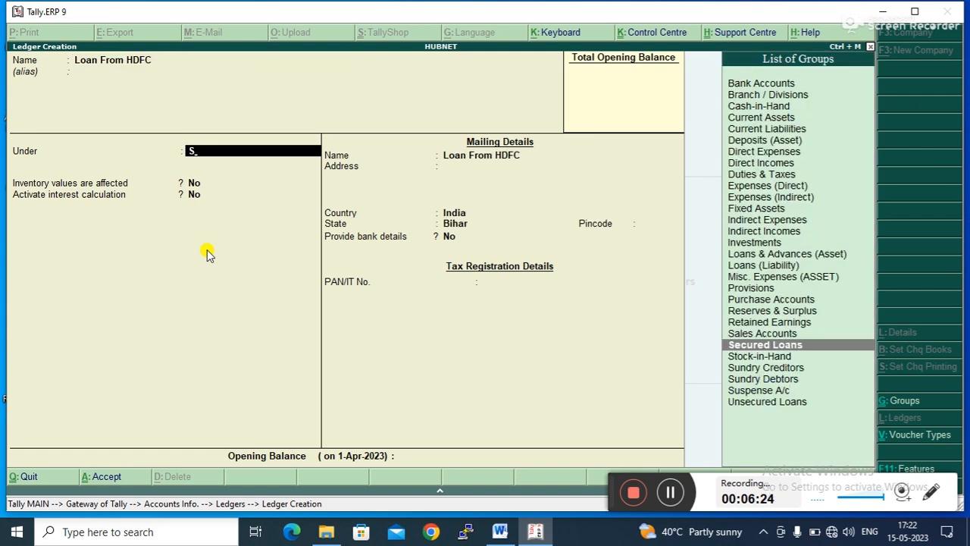
pyautogui.press('Return')
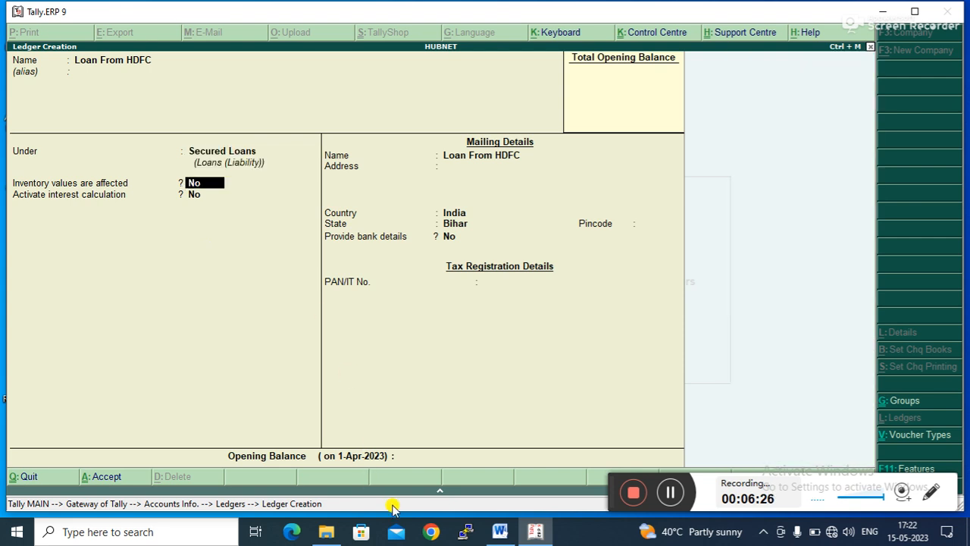
pyautogui.click(500, 531)
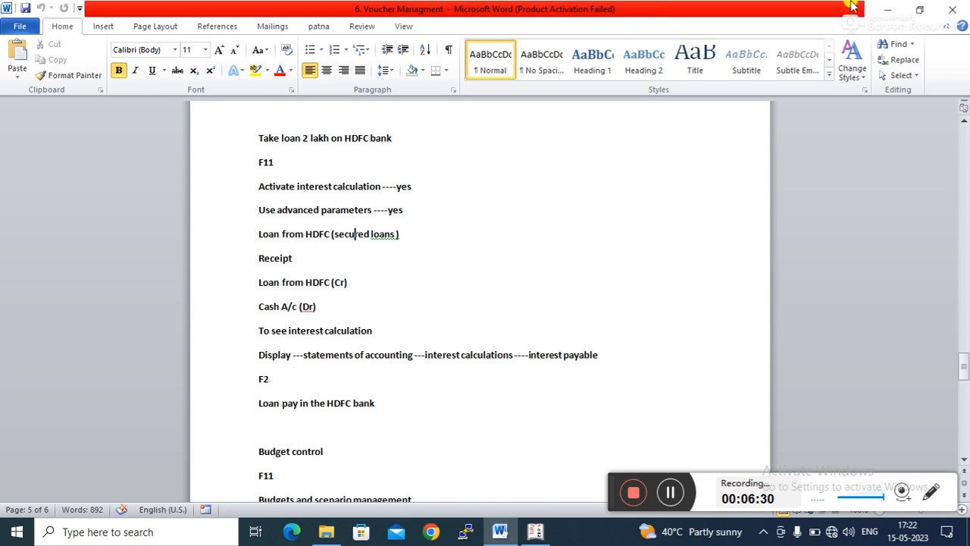
pyautogui.click(885, 9)
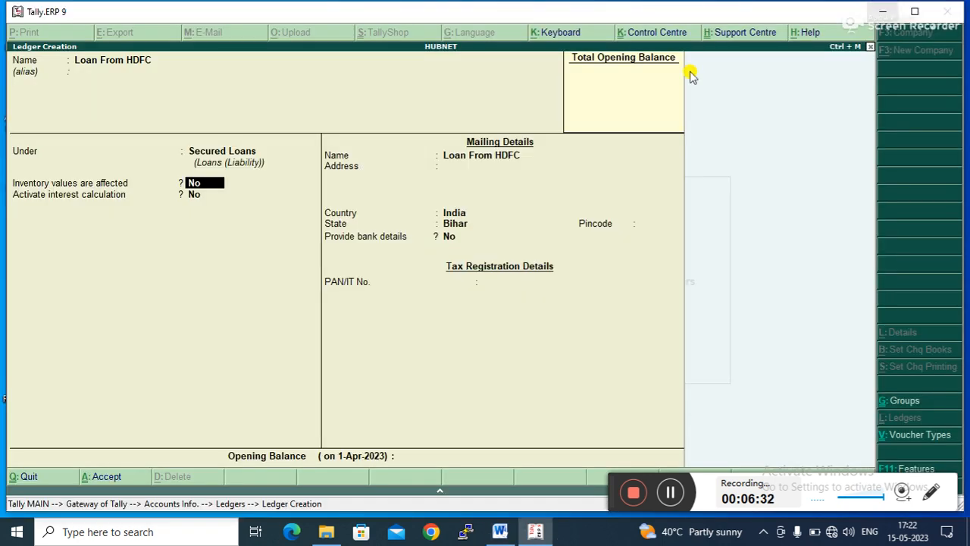
# - Activate interest calculation for the ledger and include the transaction date for amounts added and deducted
pyautogui.press('Return')
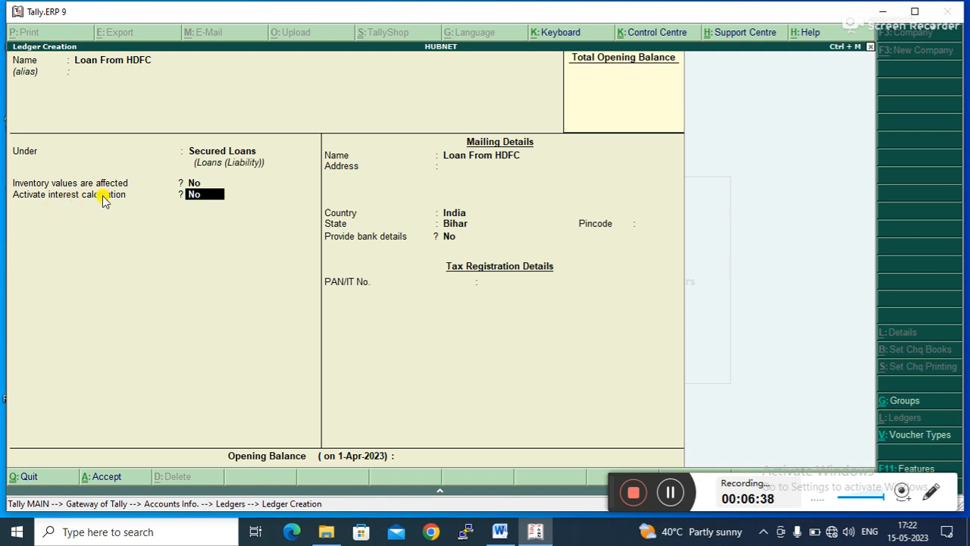
pyautogui.write('Y')
pyautogui.press('Return')
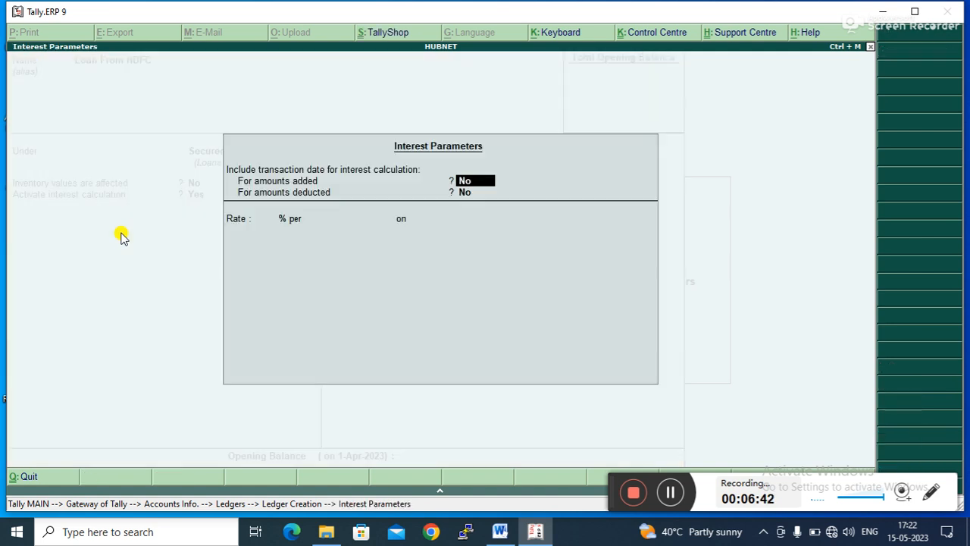
pyautogui.write('Y')
pyautogui.press('Return')
pyautogui.write('Y')
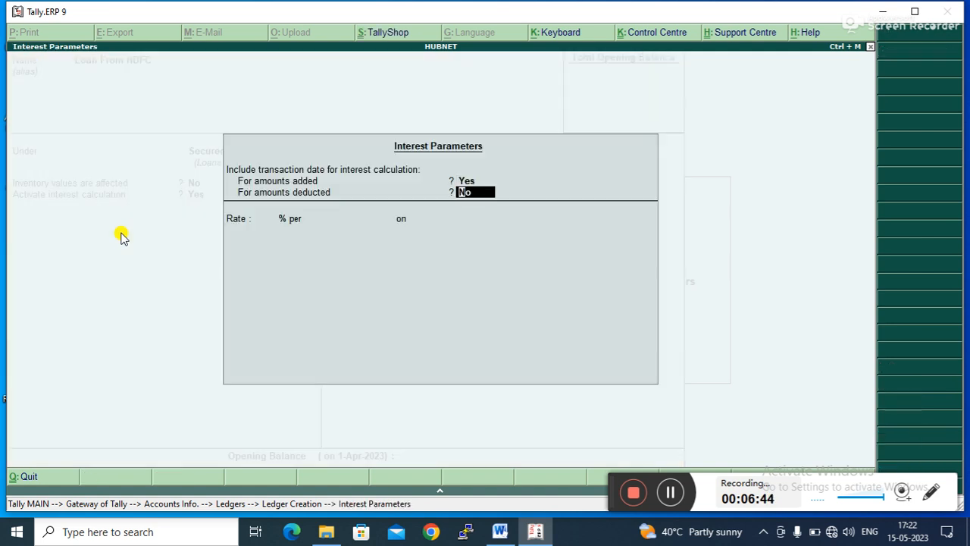
pyautogui.press('Return')
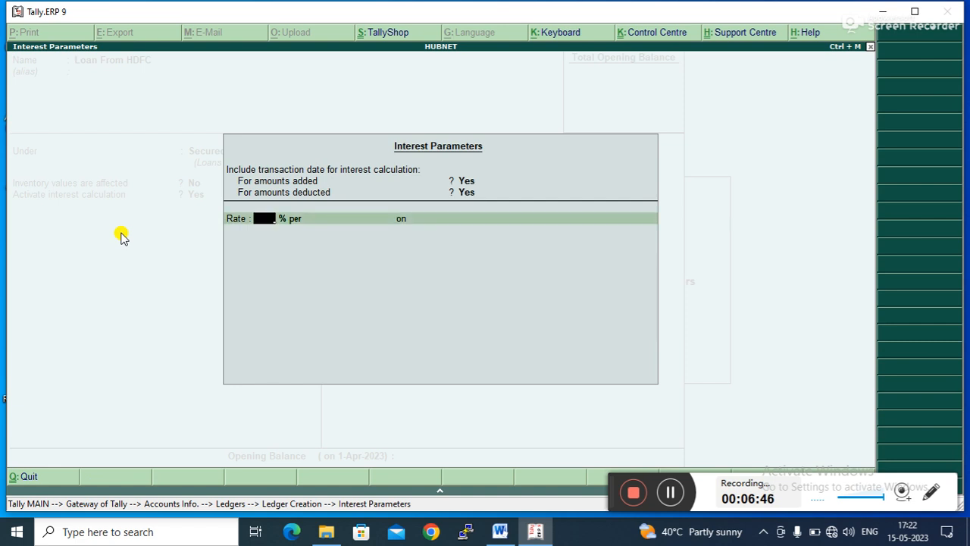
# - Set the interest rate to 5 % per 30-Day Month on All Balances
pyautogui.press('Return')
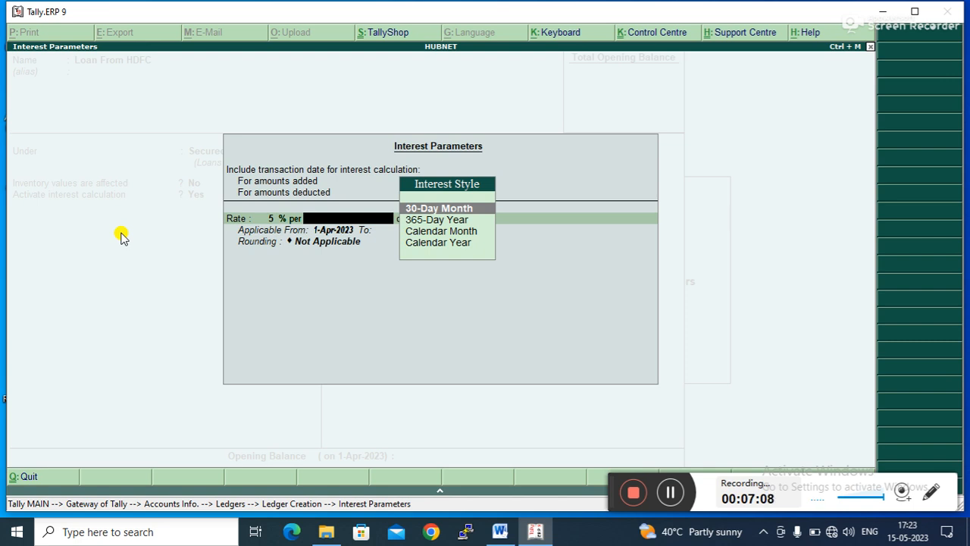
pyautogui.press('Down')
pyautogui.press('Down')
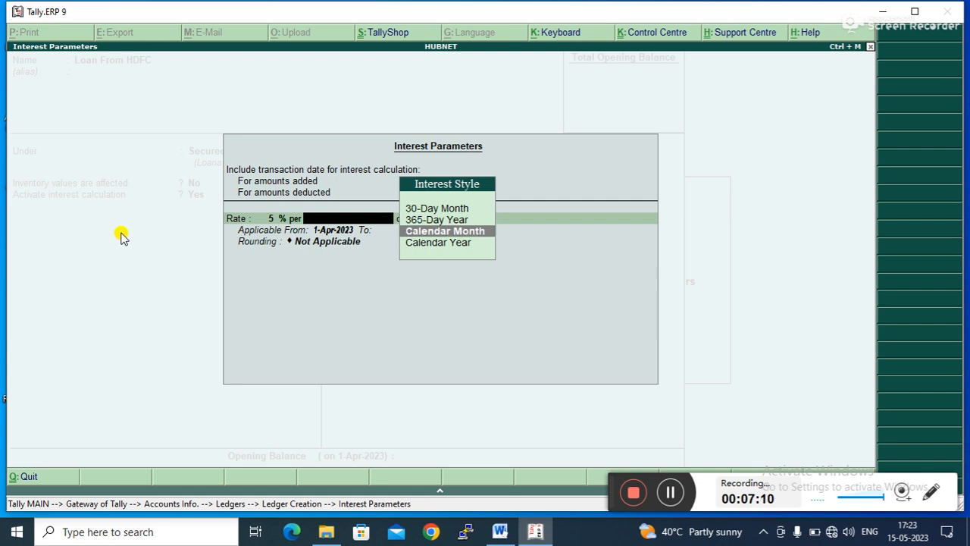
pyautogui.press('Down')
pyautogui.press('Up')
pyautogui.press('Up')
pyautogui.press('Up')
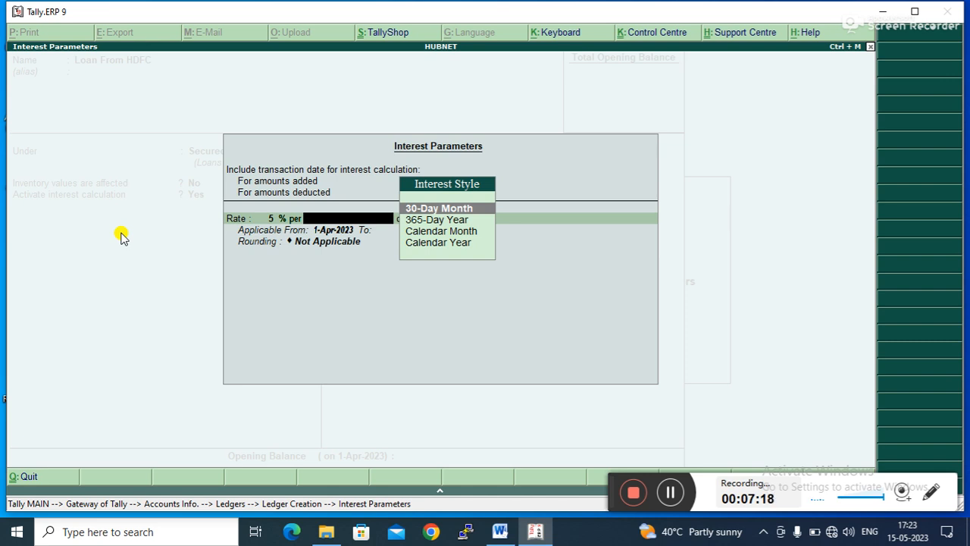
pyautogui.press('Down')
pyautogui.press('Up')
pyautogui.press('Down')
pyautogui.press('Down')
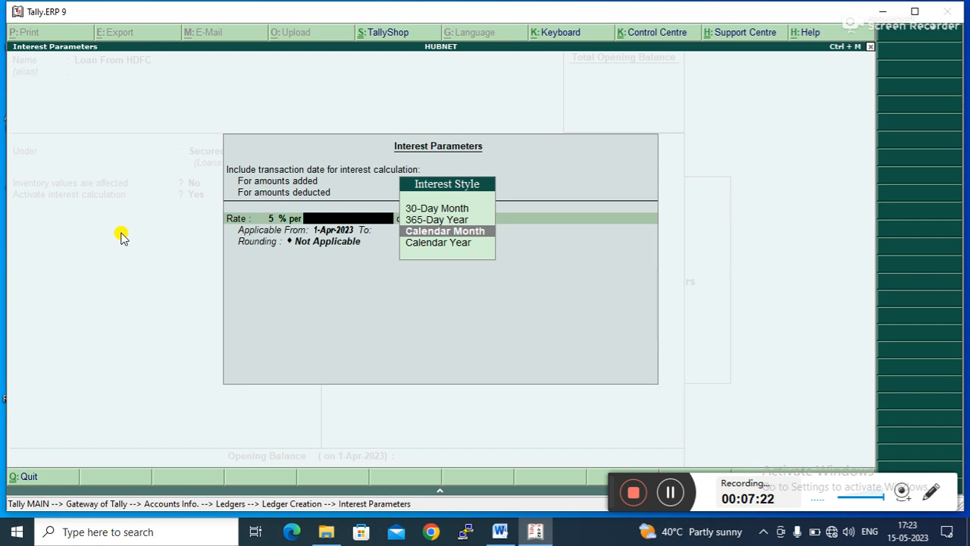
pyautogui.press('Up')
pyautogui.press('Up')
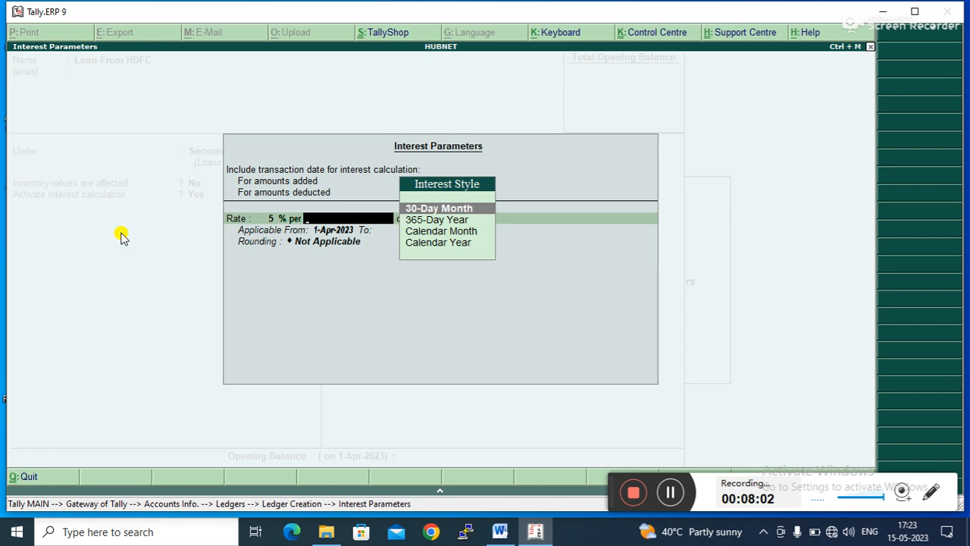
pyautogui.press('Return')
pyautogui.press('Return')
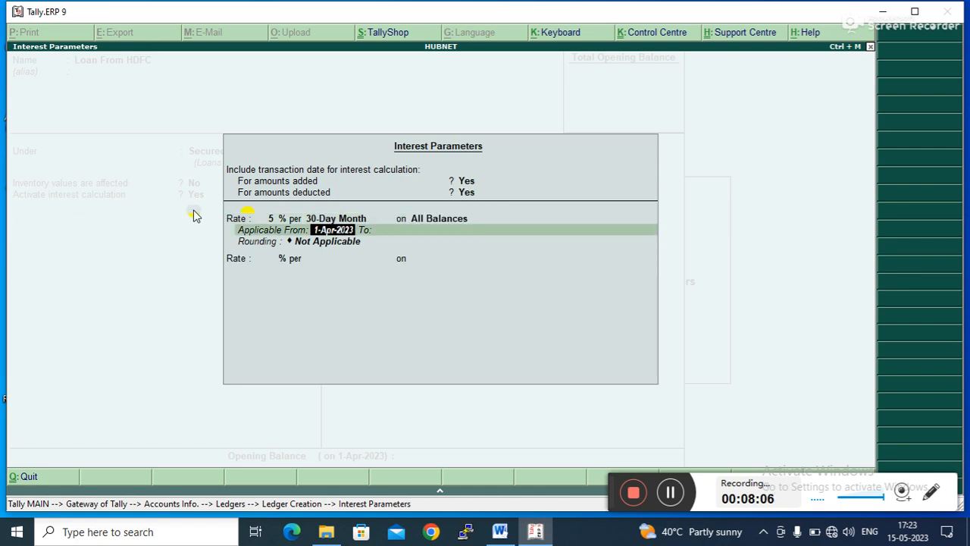
# - Set the interest rate's applicable period to end on 31-Mar-2024
pyautogui.press('Return')
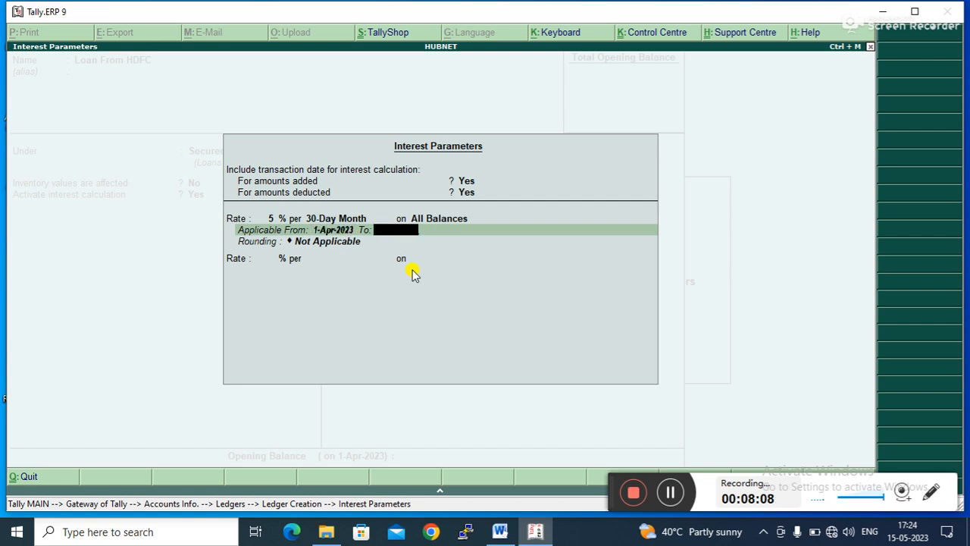
pyautogui.write('31-03-2023')
pyautogui.press('Return')
pyautogui.press('BackSpace')
pyautogui.write('4')
pyautogui.press('Return')
pyautogui.press('Return')
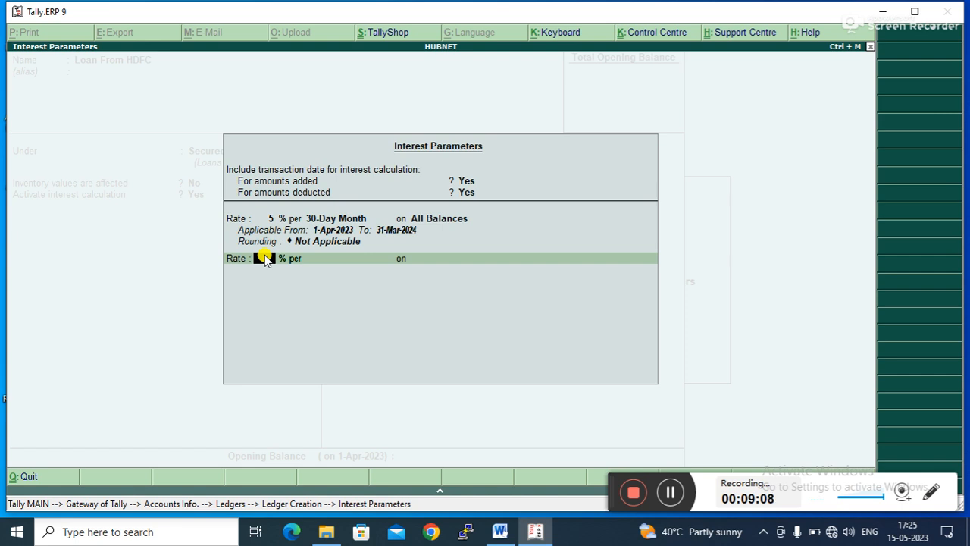
# - Close the interest parameters and accept the Loan From HDFC ledger
pyautogui.press('Return')
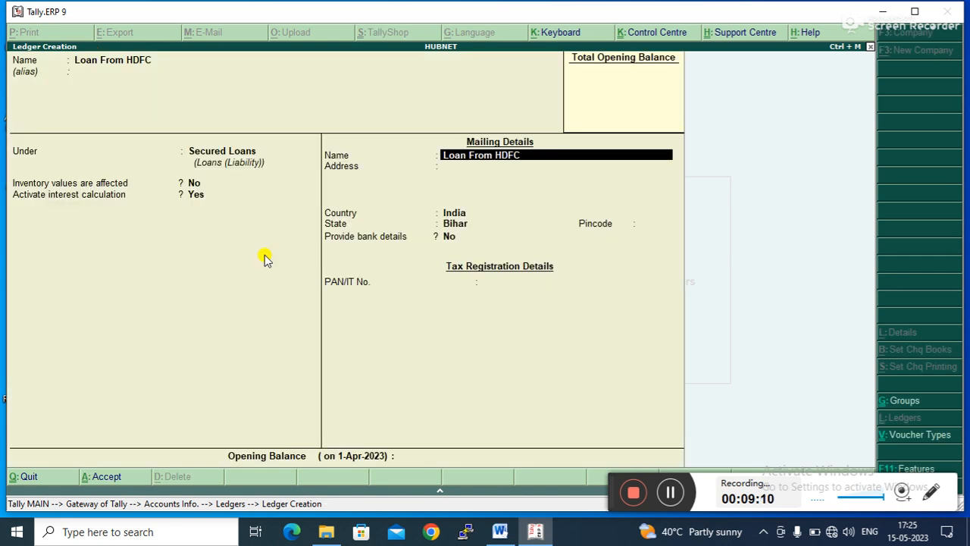
pyautogui.press('Return')
pyautogui.press('Return')
pyautogui.press('Return')
pyautogui.press('Return')
pyautogui.press('Return')
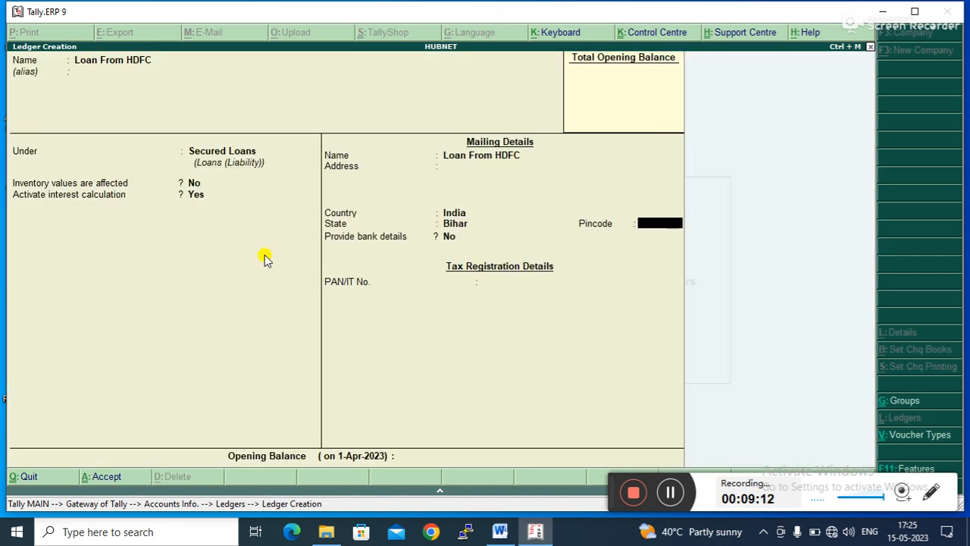
pyautogui.press('Return')
pyautogui.press('Return')
pyautogui.press('Return')
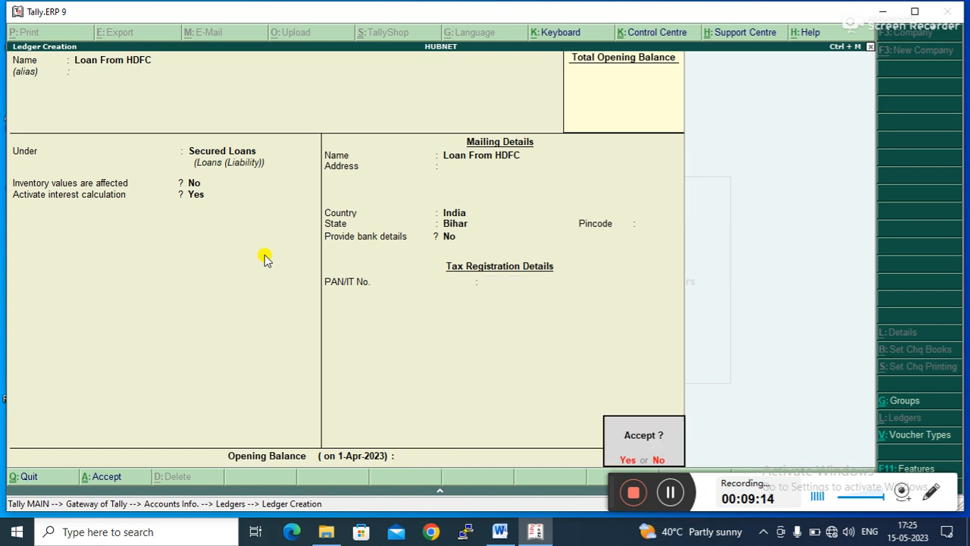
pyautogui.press('Return')
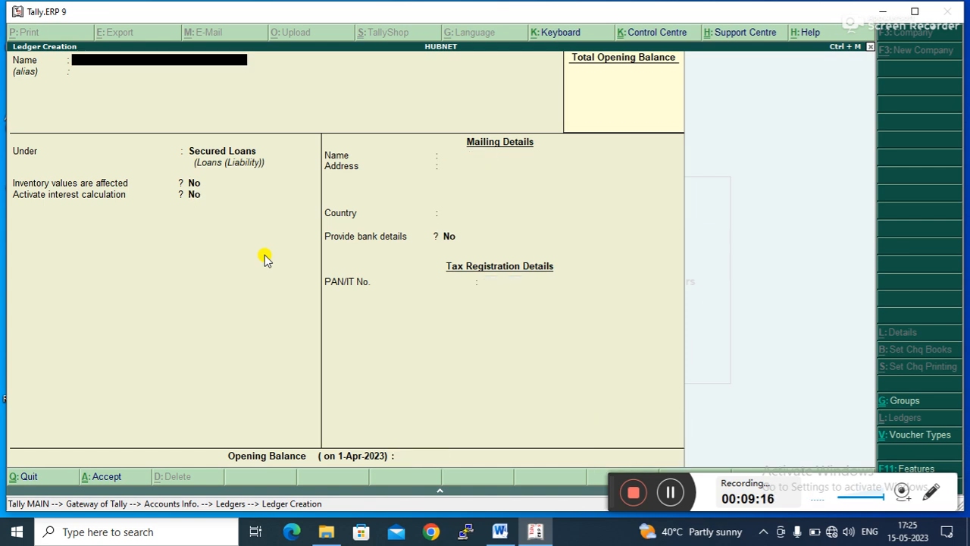
# - Leave ledger creation and open a Receipt voucher in Accounting Vouchers
pyautogui.press('Escape')
pyautogui.press('Return')
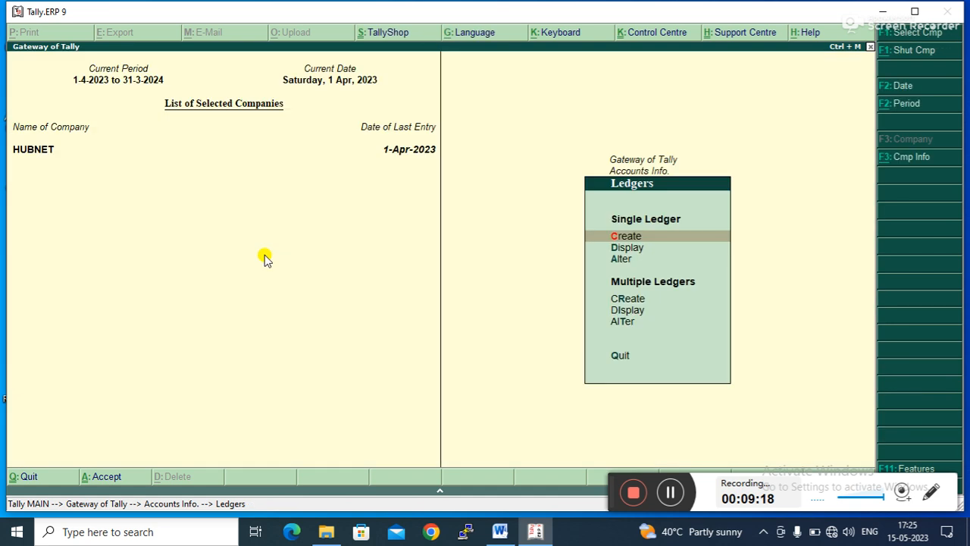
pyautogui.press('Escape')
pyautogui.press('Escape')
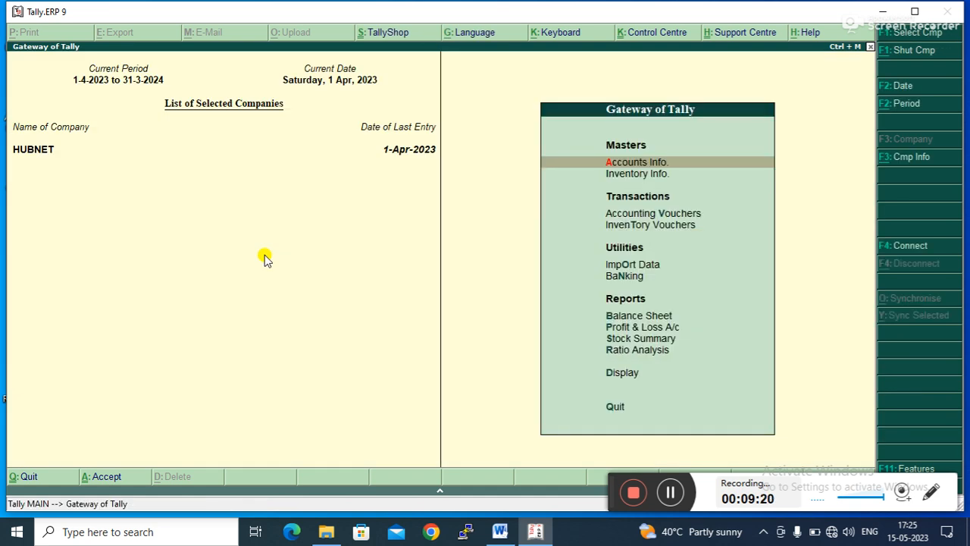
pyautogui.press('Down')
pyautogui.press('Down')
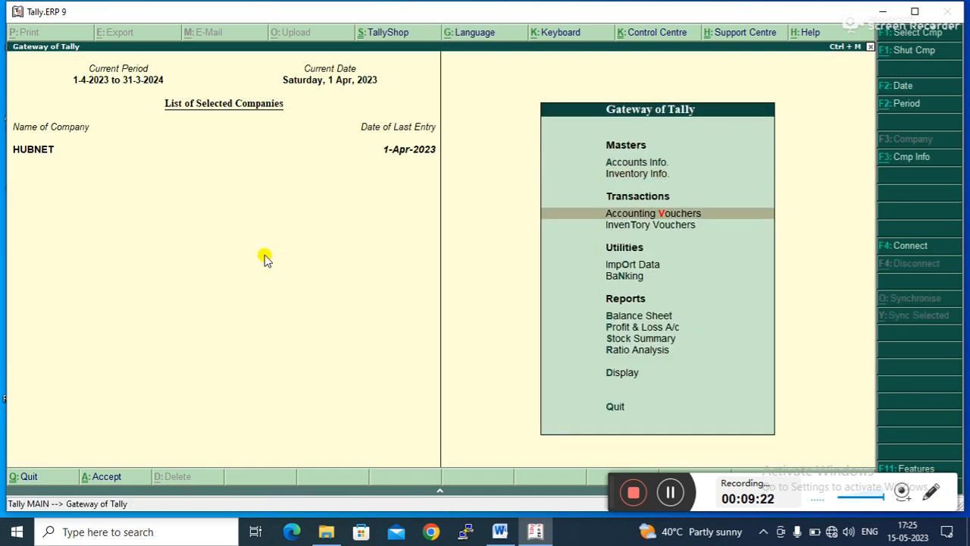
pyautogui.press('Return')
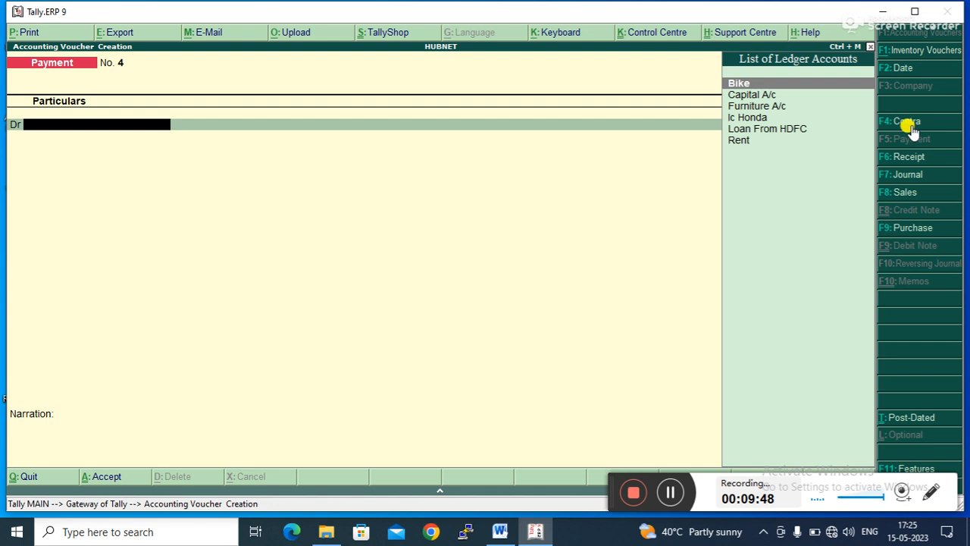
pyautogui.click(903, 156)
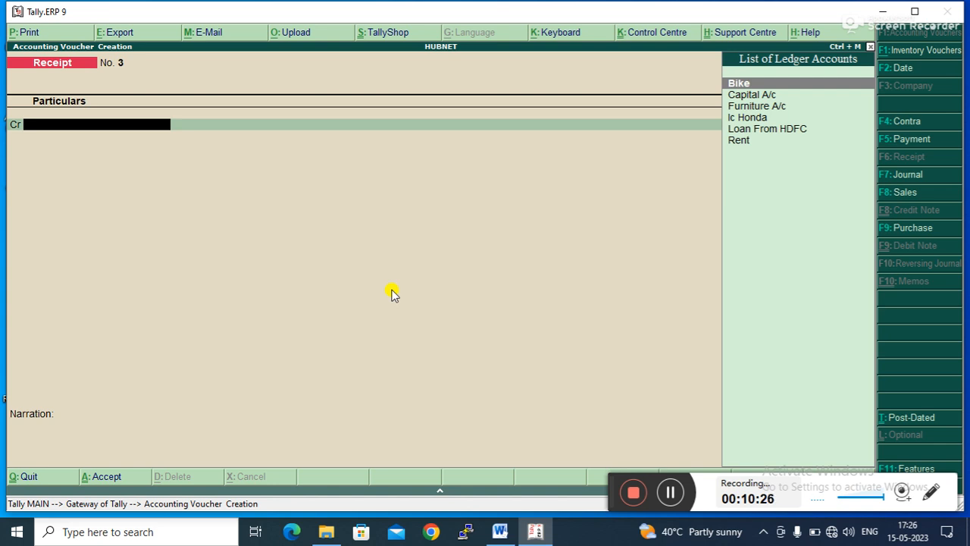
# - Credit the Loan From HDFC ledger with 2,00,000 in the receipt voucher
pyautogui.press('Down')
pyautogui.press('Down')
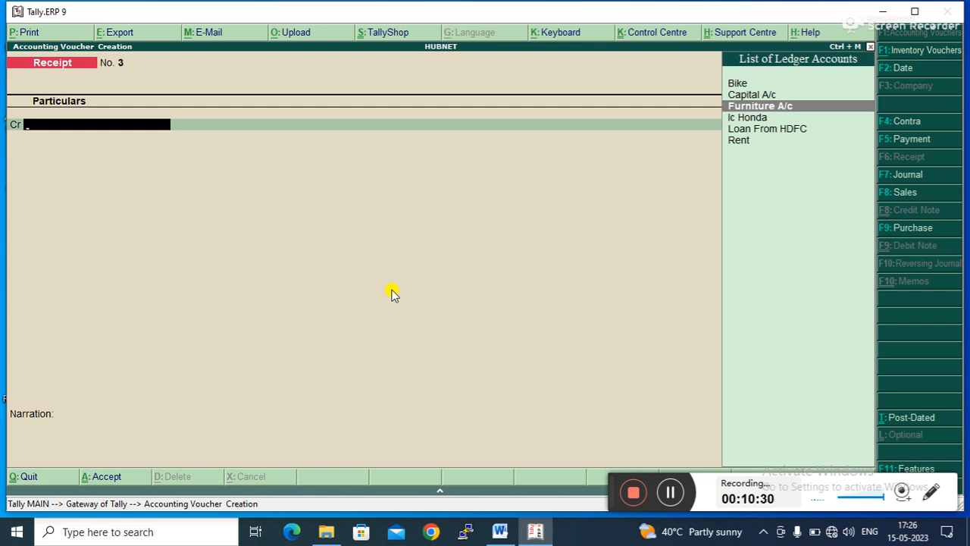
pyautogui.press('Down')
pyautogui.press('Down')
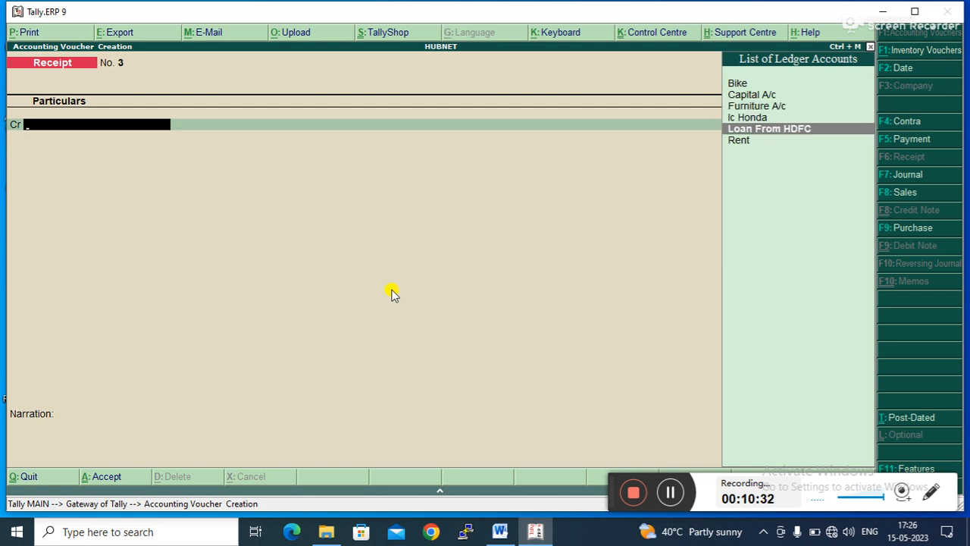
pyautogui.press('Return')
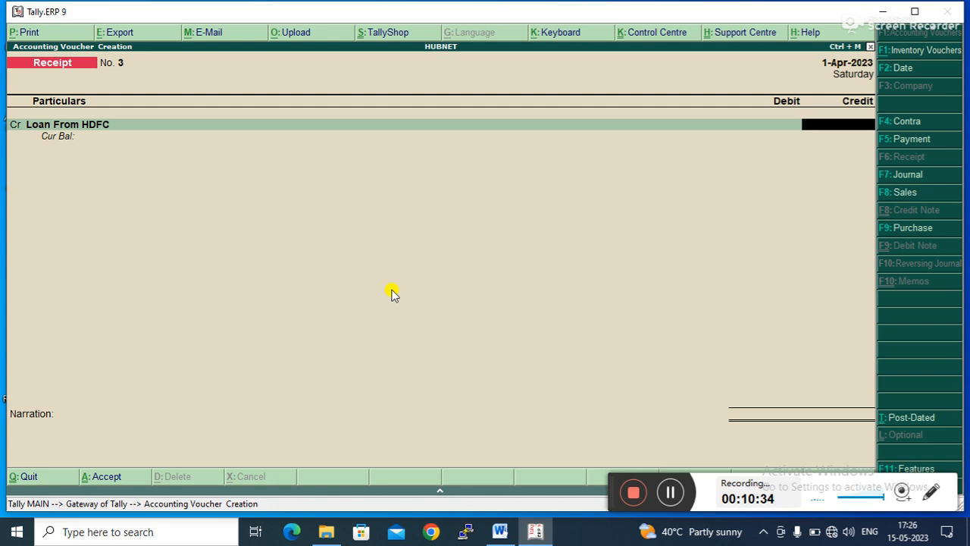
pyautogui.write('2,00,0')
pyautogui.write('00000')
pyautogui.press('Return')
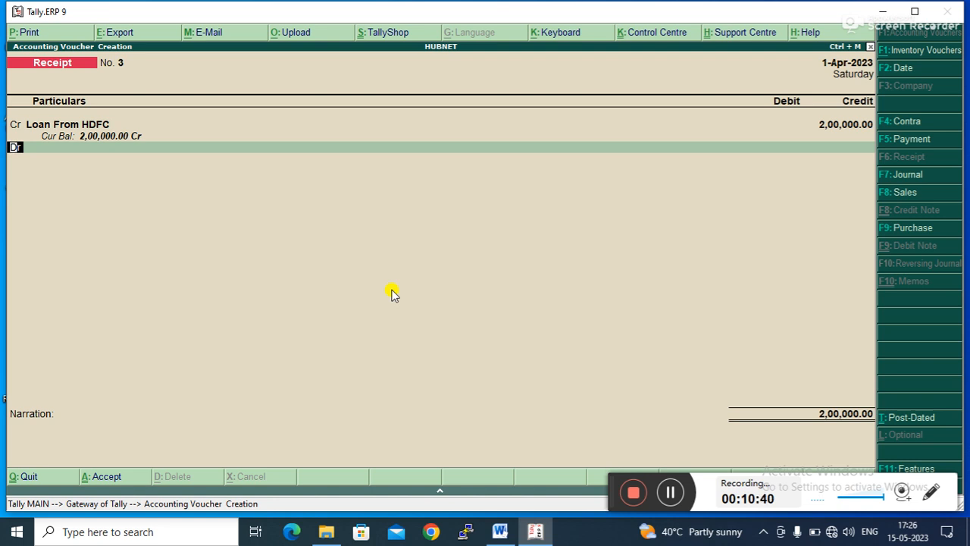
# - Debit Cash for the same amount and save the receipt voucher
pyautogui.press('Return')
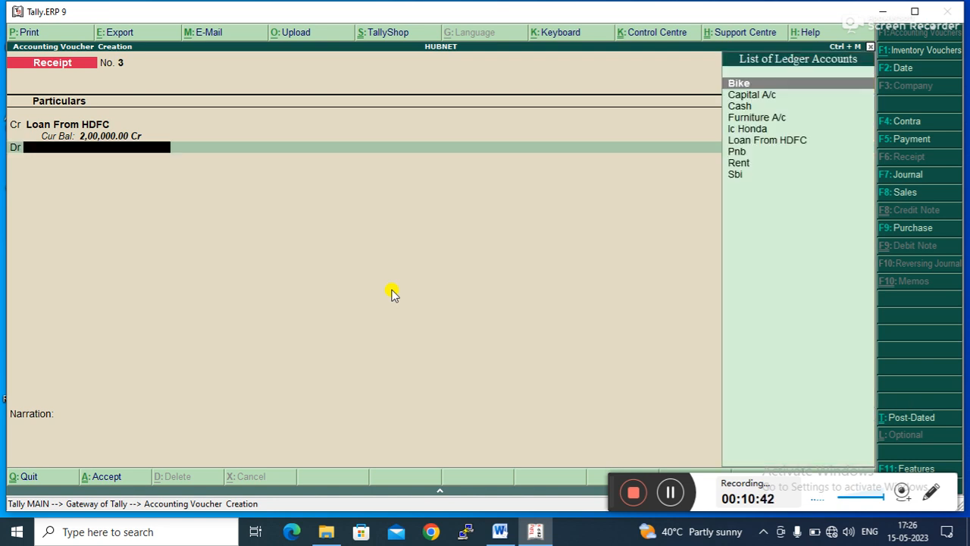
pyautogui.press('Down')
pyautogui.press('Down')
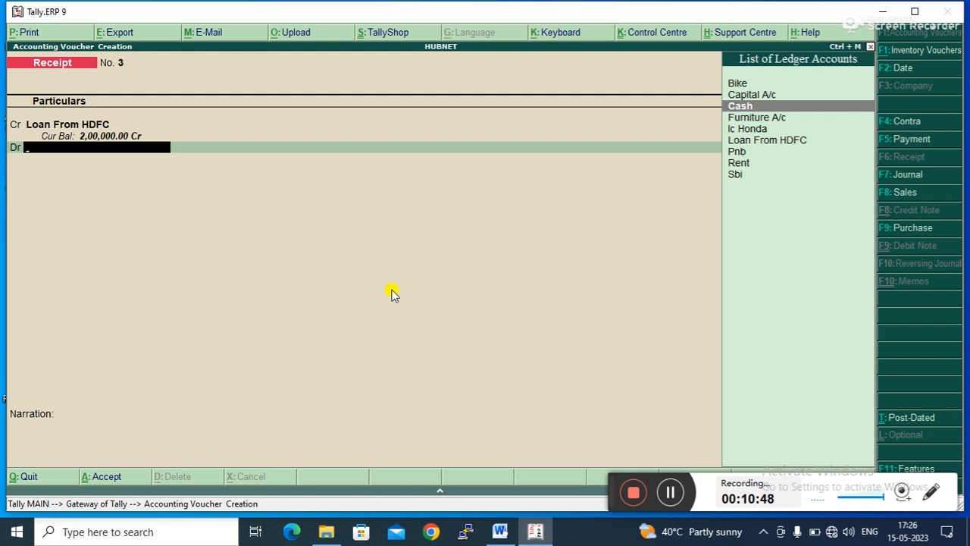
pyautogui.press('Return')
pyautogui.press('Return')
pyautogui.press('Return')
pyautogui.press('Return')
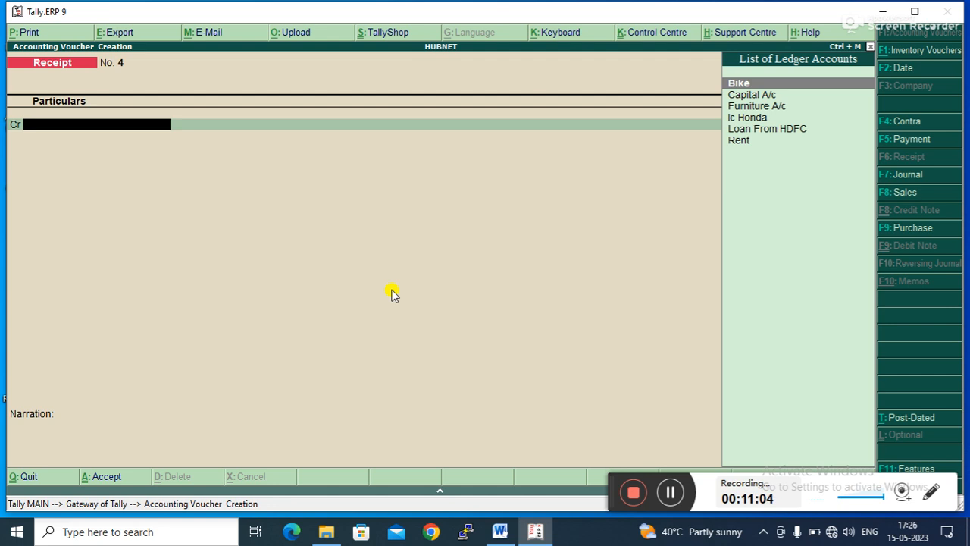
# - Leave voucher entry and open the Balance Sheet report
pyautogui.press('Escape')
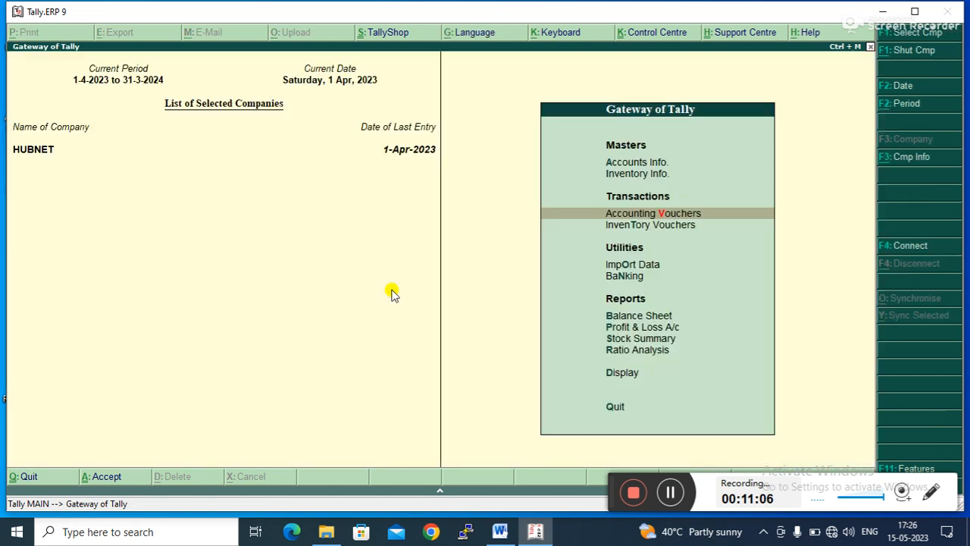
pyautogui.press('Down')
pyautogui.press('Down')
pyautogui.press('Down')
pyautogui.press('Down')
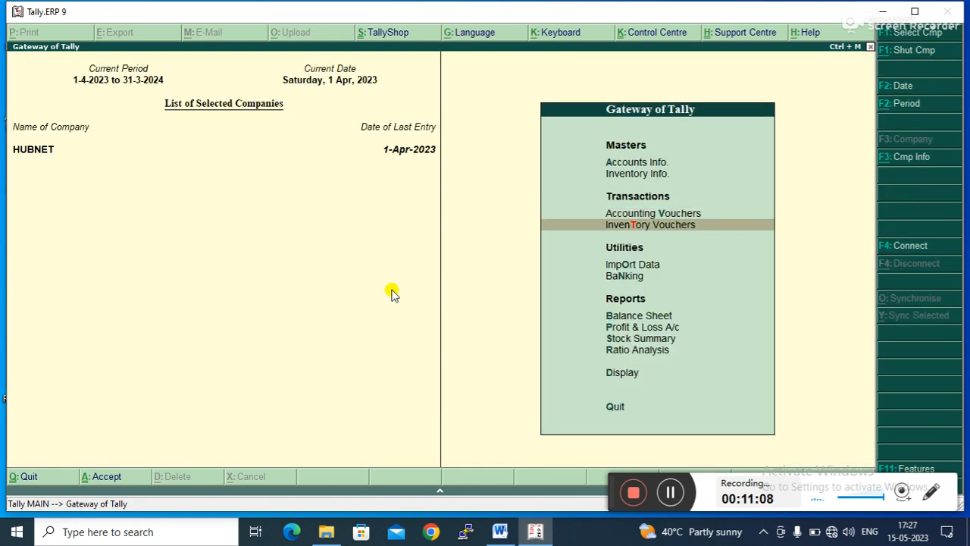
pyautogui.press('Down')
pyautogui.press('Down')
pyautogui.press('Down')
pyautogui.press('Down')
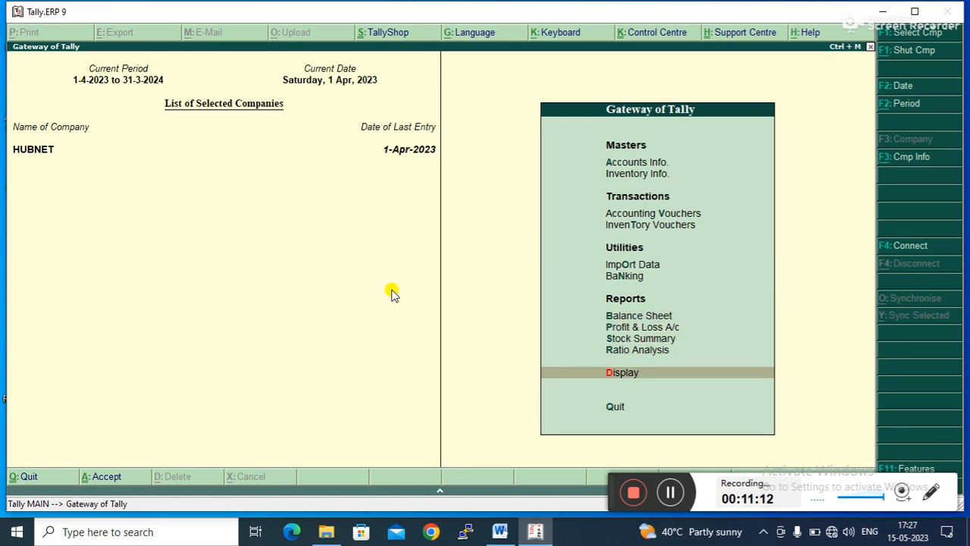
pyautogui.press('Up')
pyautogui.press('Up')
pyautogui.press('Up')
pyautogui.press('Up')
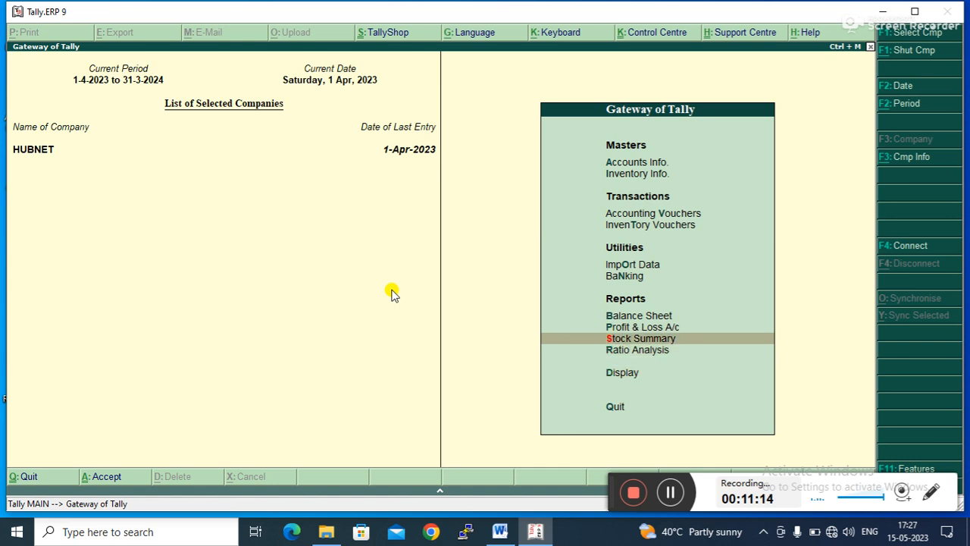
pyautogui.press('Return')
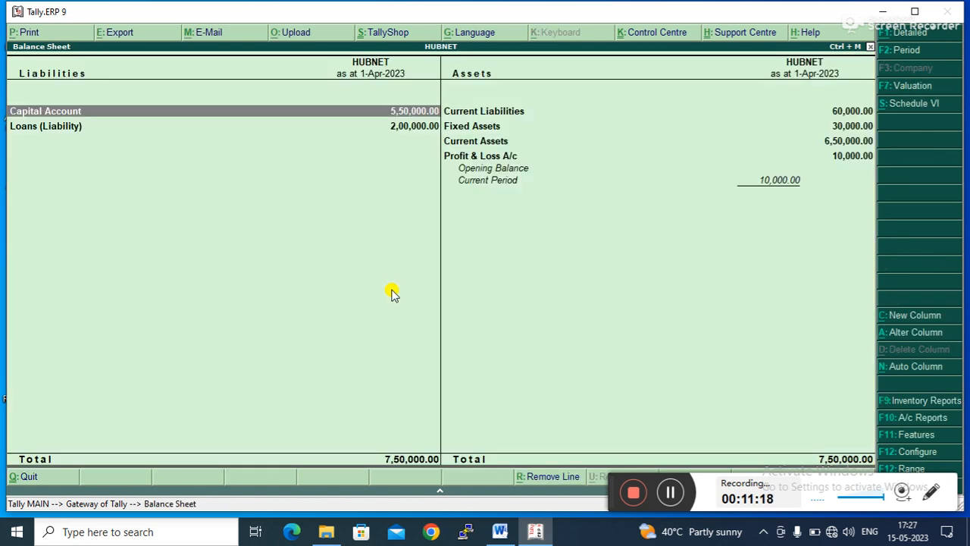
# - Drill down from Current Assets through Cash-in-Hand to the Cash ledger's vouchers for April
pyautogui.press('Down')
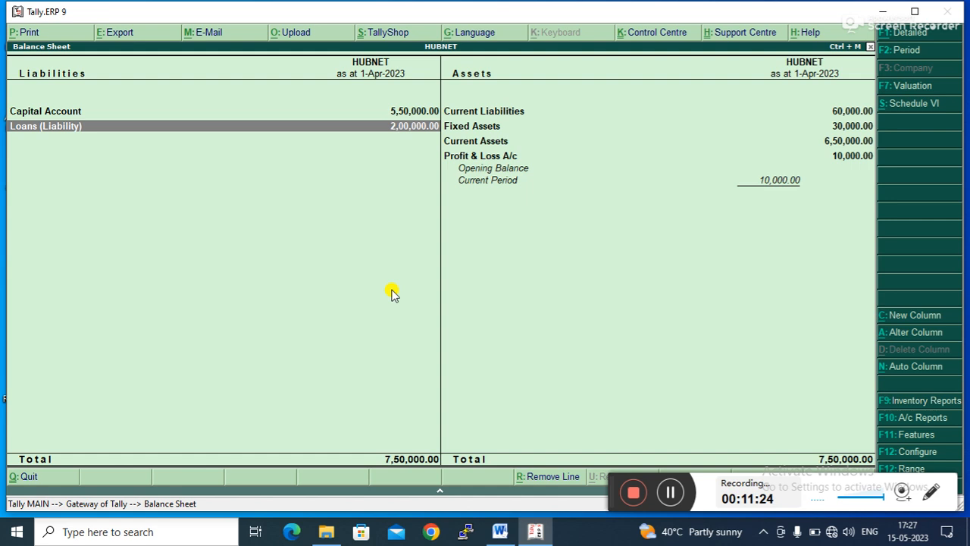
pyautogui.press('Right')
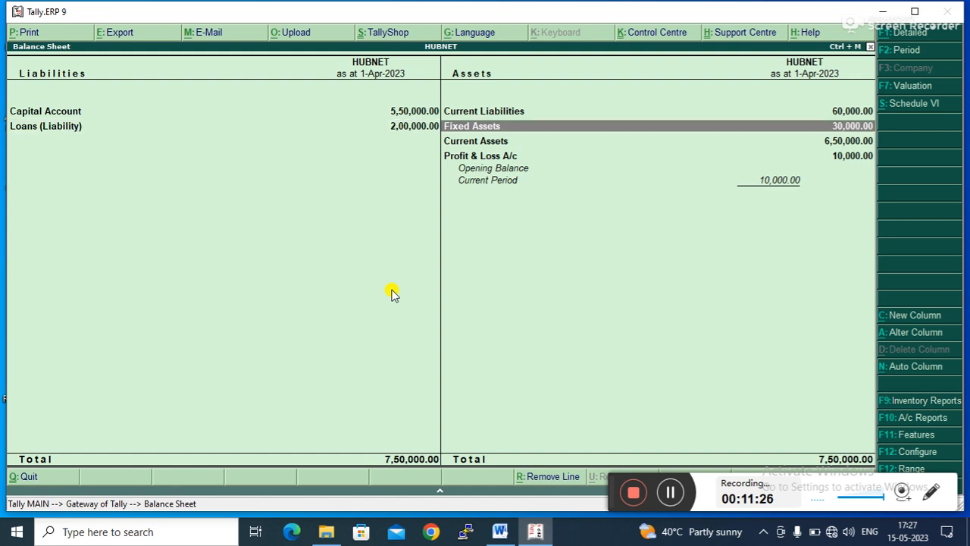
pyautogui.press('Up')
pyautogui.press('Down')
pyautogui.press('Down')
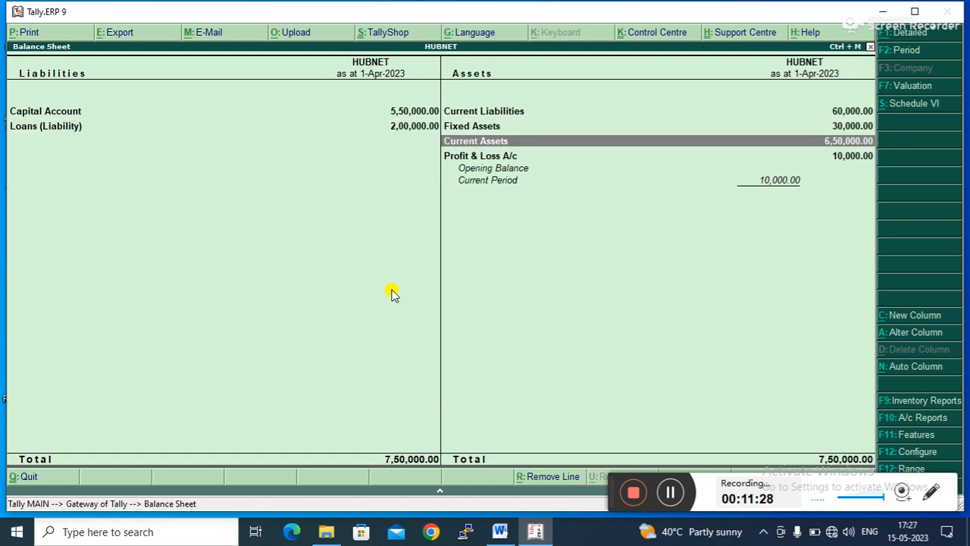
pyautogui.press('Return')
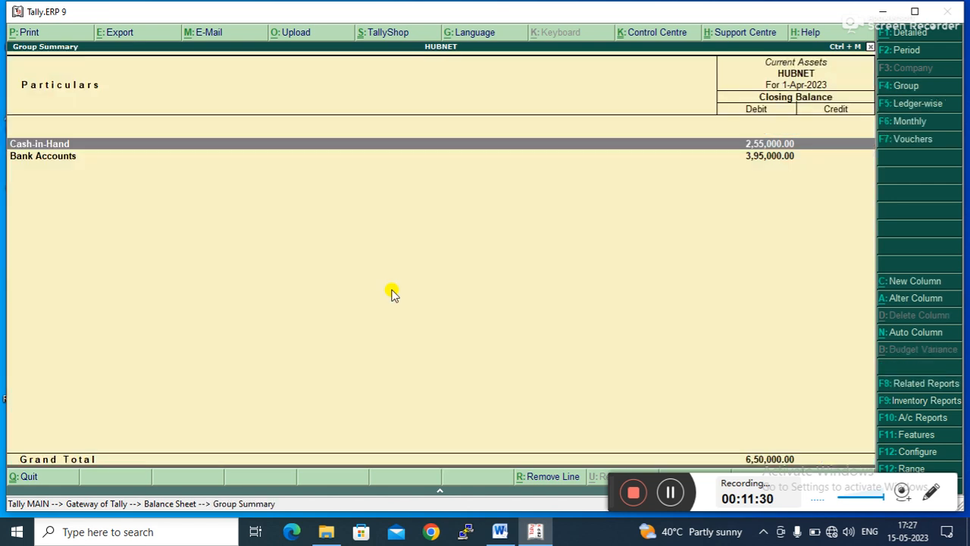
pyautogui.press('Return')
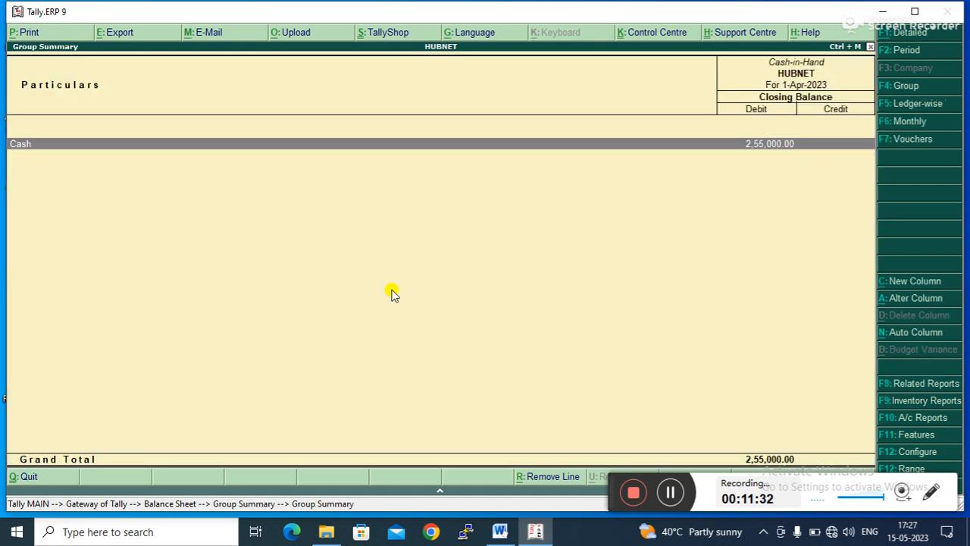
pyautogui.press('Return')
pyautogui.press('Return')
pyautogui.press('Down')
pyautogui.press('Down')
pyautogui.press('Down')
pyautogui.press('Down')
pyautogui.press('Down')
pyautogui.press('Down')
pyautogui.press('Down')
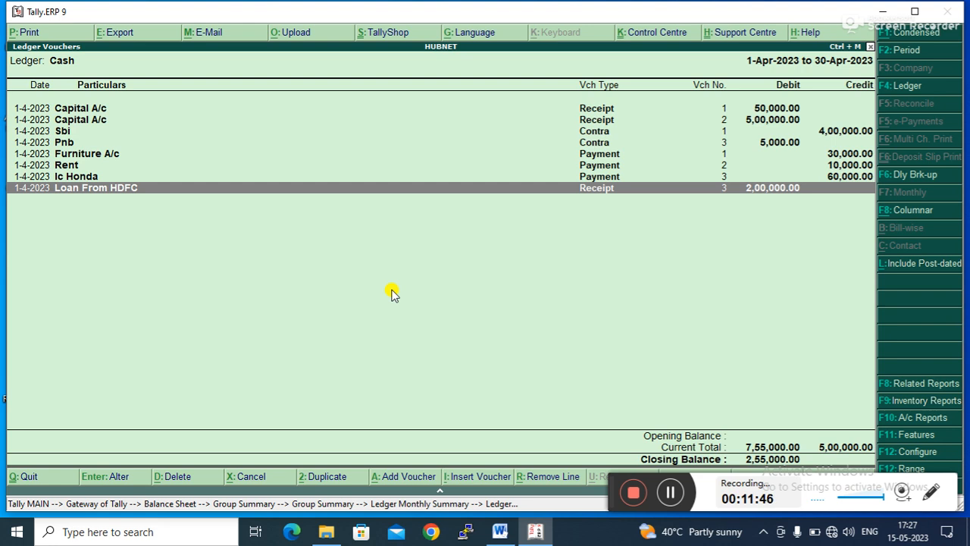
# - Reopen the saved Loan From HDFC receipt voucher for review, accept it and leave voucher entry
pyautogui.press('Escape')
pyautogui.press('Escape')
pyautogui.press('Escape')
pyautogui.press('Escape')
pyautogui.press('Escape')
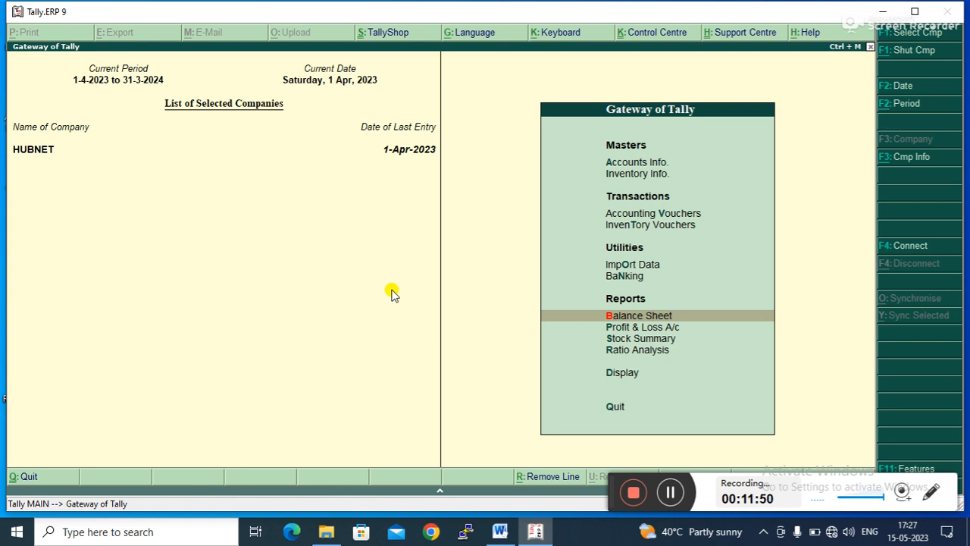
pyautogui.press('Down')
pyautogui.press('Down')
pyautogui.press('Down')
pyautogui.press('Down')
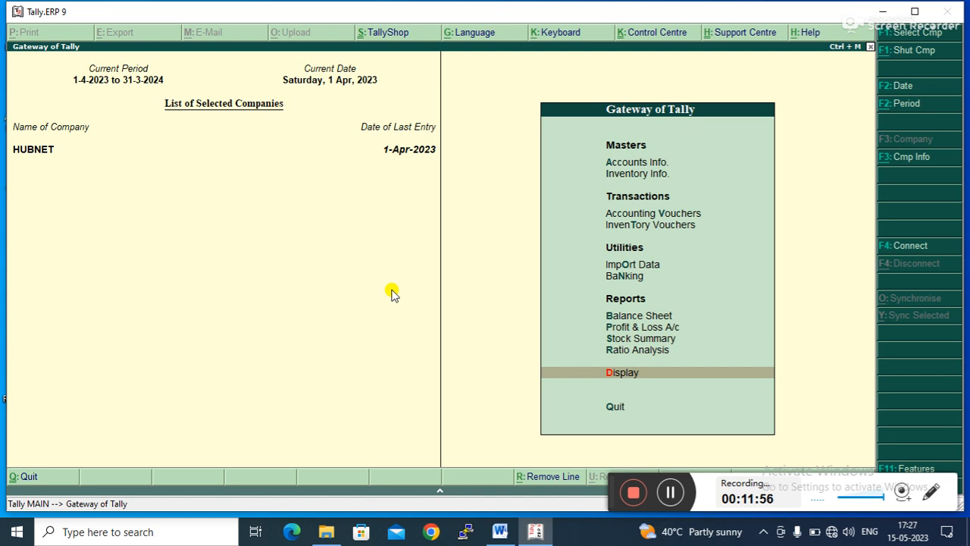
pyautogui.press('Up')
pyautogui.press('Up')
pyautogui.press('Up')
pyautogui.press('Up')
pyautogui.press('Up')
pyautogui.press('Up')
pyautogui.press('Up')
pyautogui.press('Up')
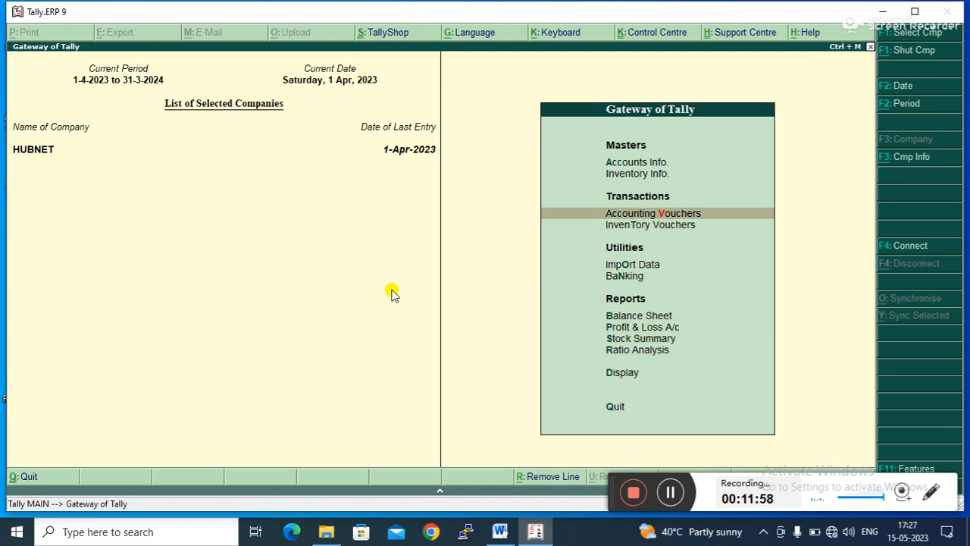
pyautogui.press('Return')
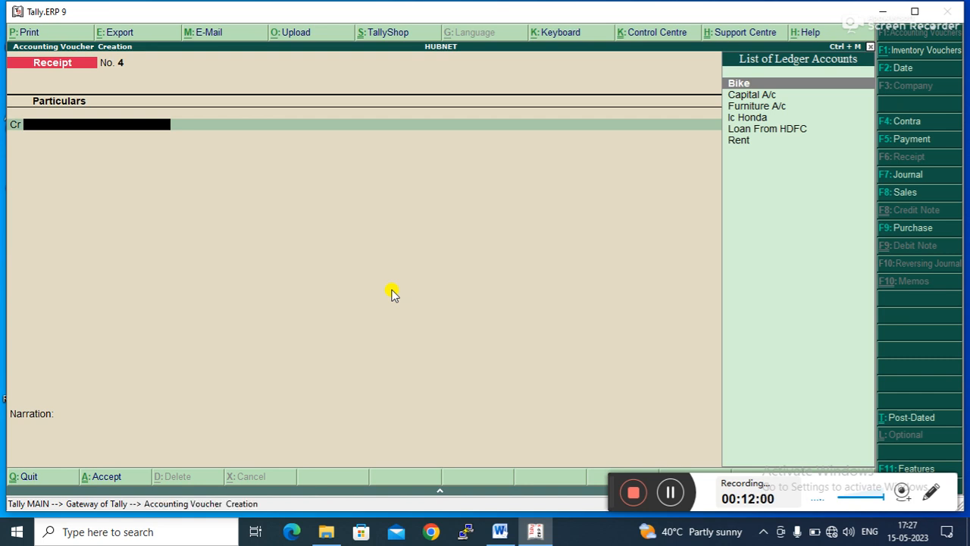
pyautogui.press('pageup')
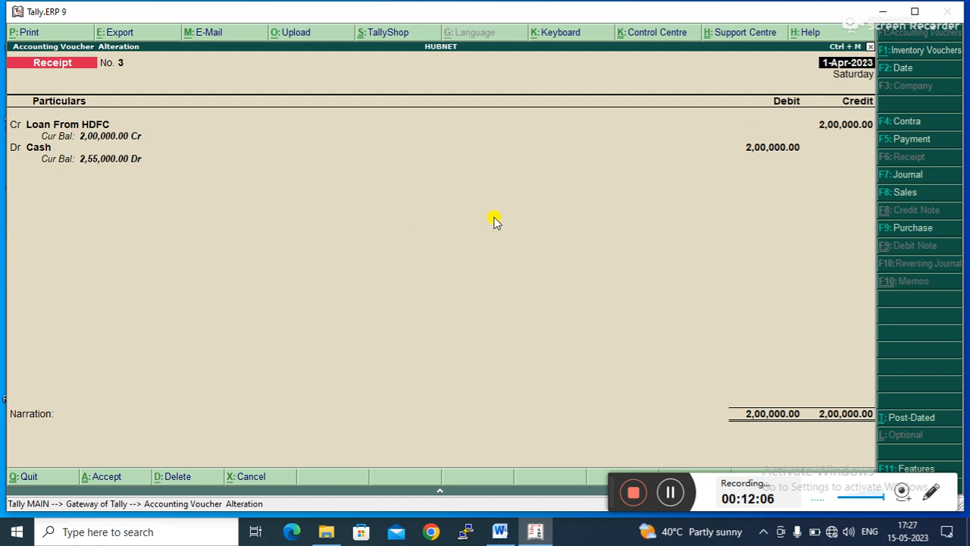
pyautogui.hotkey('ctrl', 'a')
pyautogui.press('Escape')
pyautogui.press('Return')
# - Open the Interest Payable report under Statements of Accounts' Interest Calculations
pyautogui.press('Down')
pyautogui.press('Down')
pyautogui.press('Down')
pyautogui.press('Down')
pyautogui.press('Down')
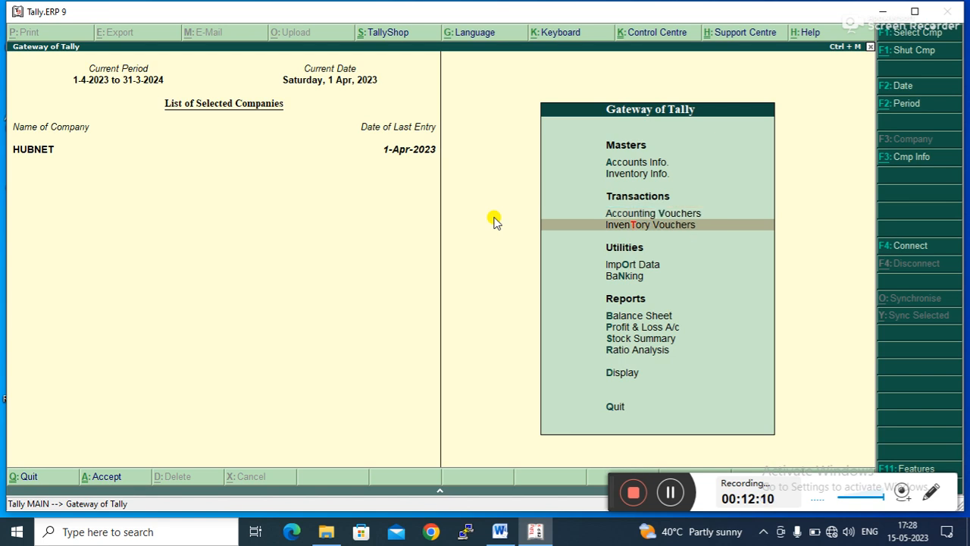
pyautogui.press('Up')
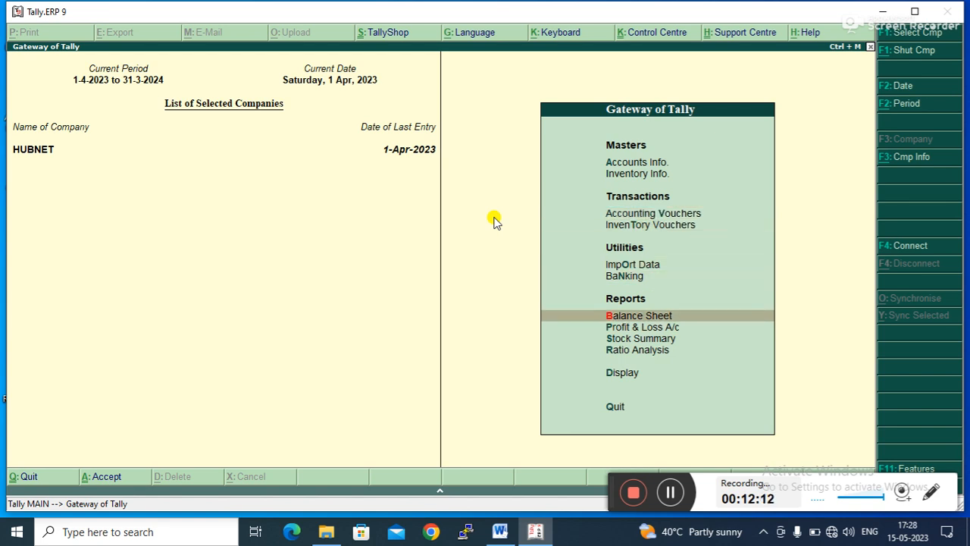
pyautogui.press('Down')
pyautogui.press('Down')
pyautogui.press('Down')
pyautogui.press('Down')
pyautogui.press('Return')
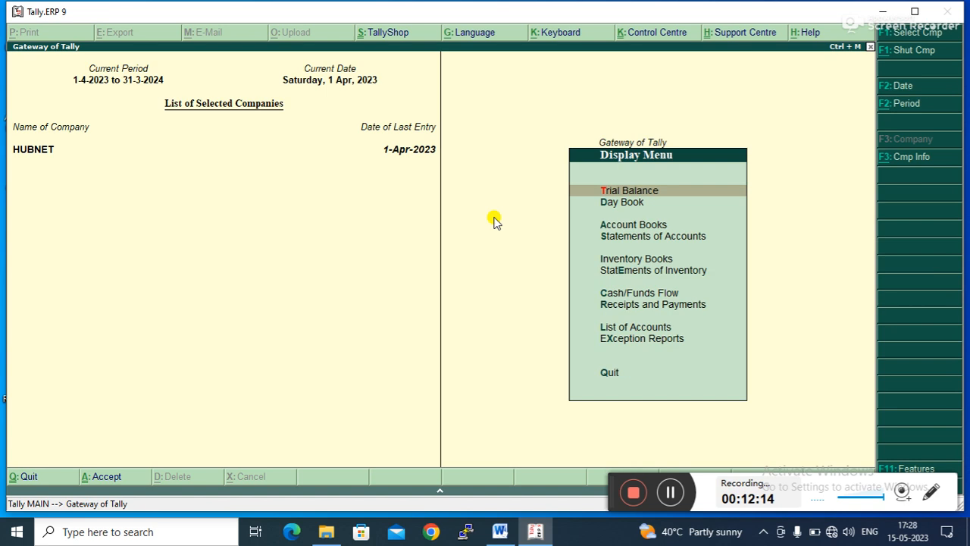
pyautogui.press('Down')
pyautogui.press('Down')
pyautogui.press('Return')
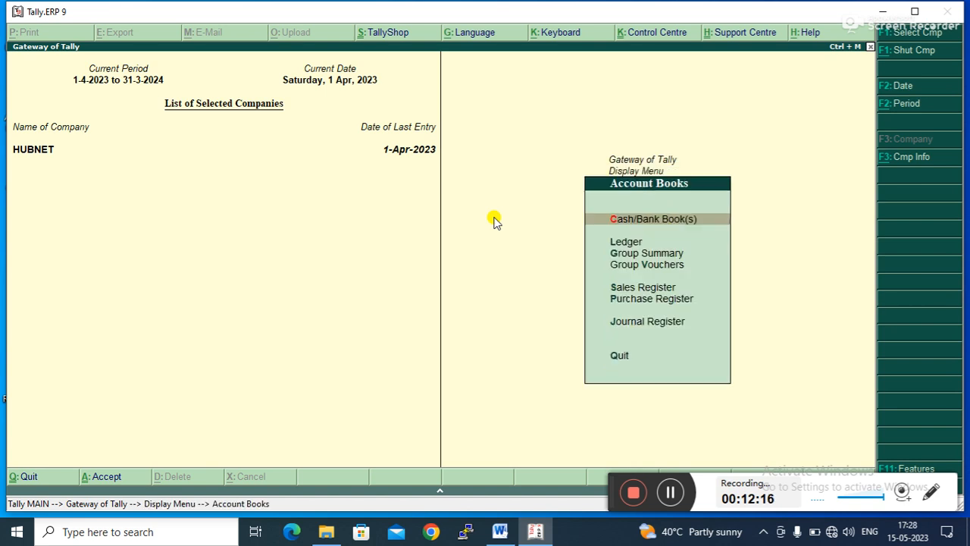
pyautogui.press('Escape')
pyautogui.press('Down')
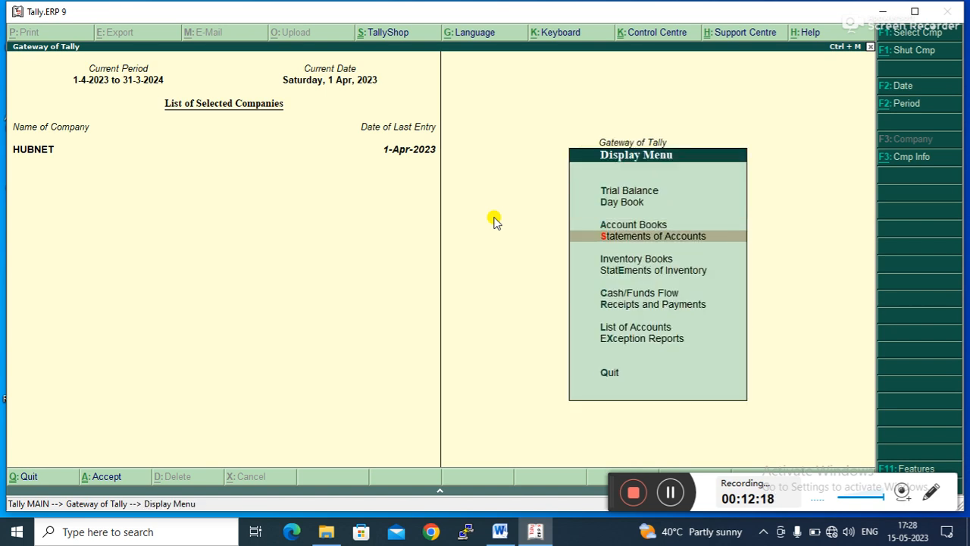
pyautogui.press('Return')
pyautogui.press('Down')
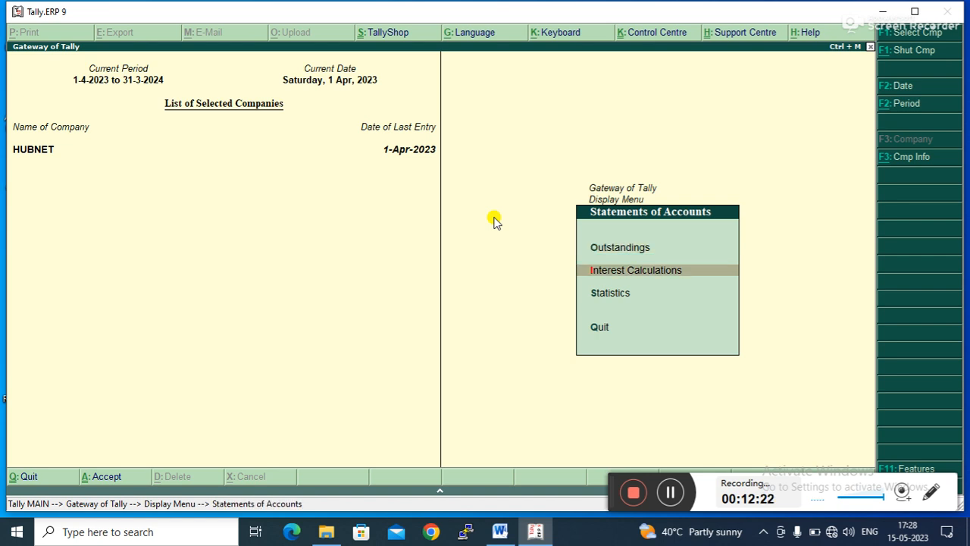
pyautogui.press('Return')
pyautogui.press('Down')
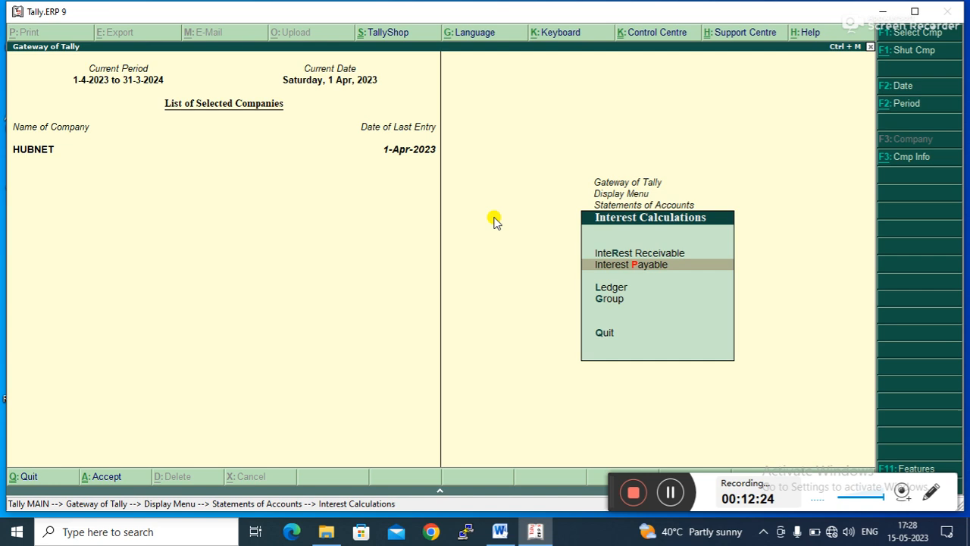
pyautogui.press('Return')
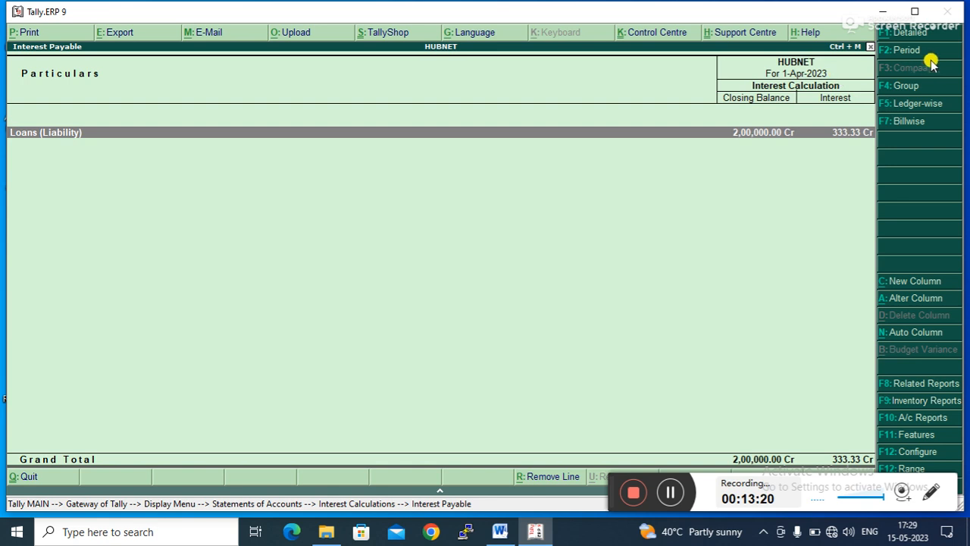
# - Change the interest report period to run from 1-4-2023 to 01-05-23
pyautogui.click(907, 53)
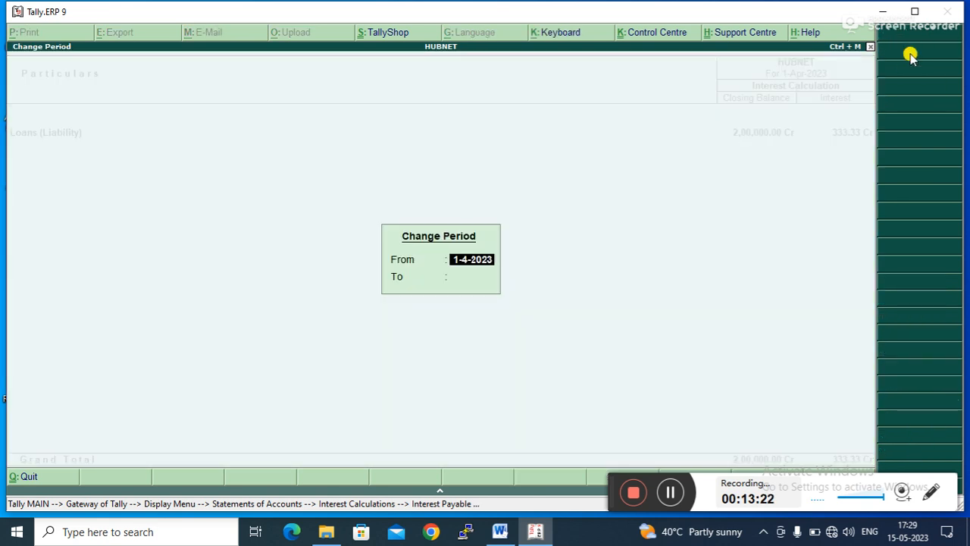
pyautogui.press('Return')
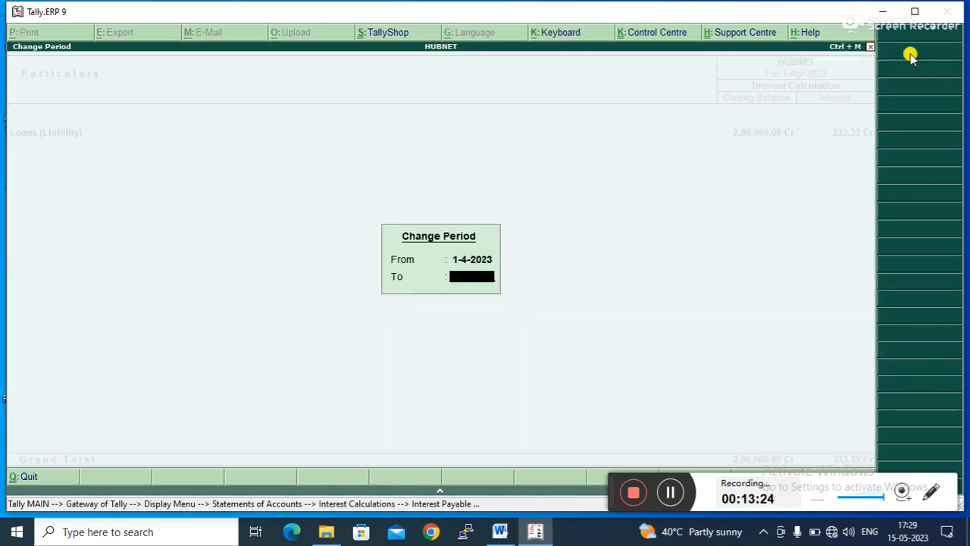
pyautogui.write('01-05-23')
pyautogui.press('Return')
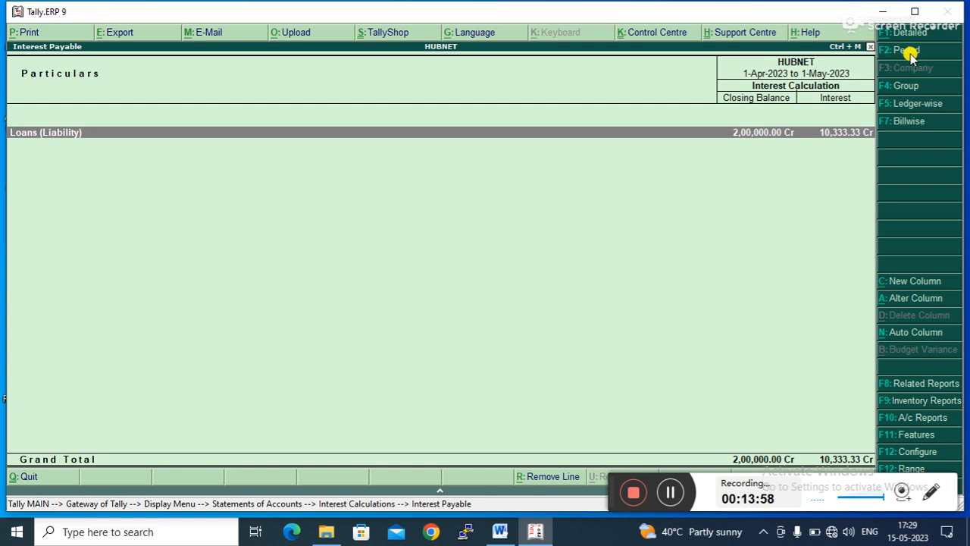
# - Launch Excel from the Run dialog and close the Office activation wizard
pyautogui.press('super+r')
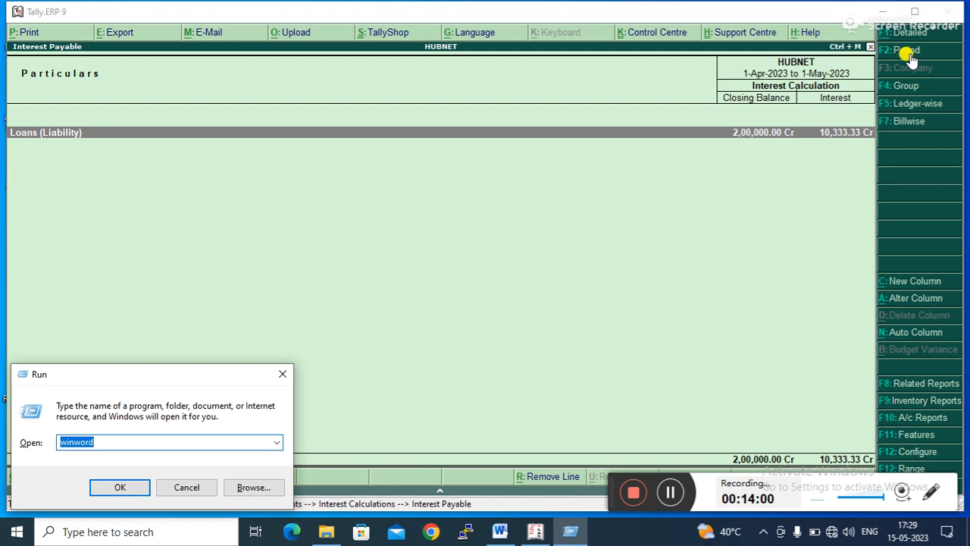
pyautogui.press('Return')
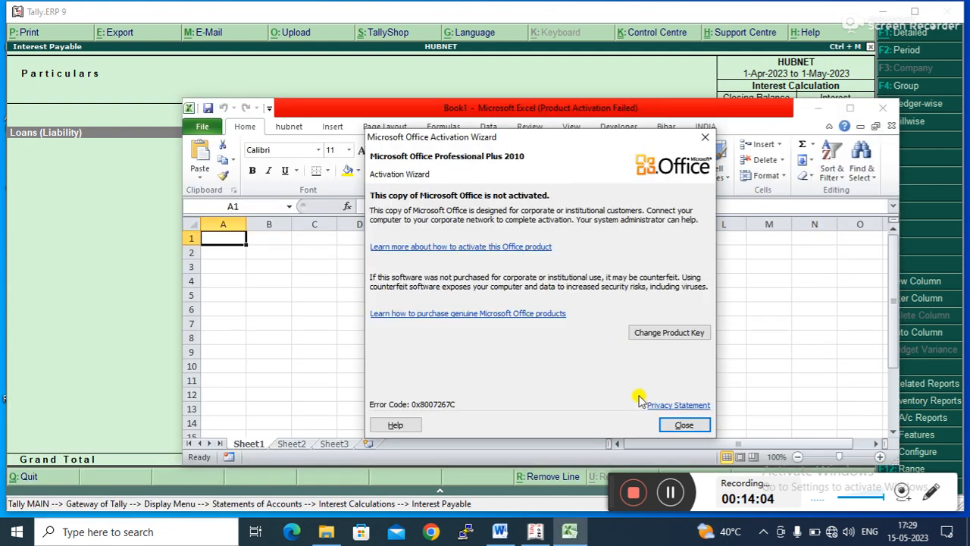
pyautogui.click(680, 424)
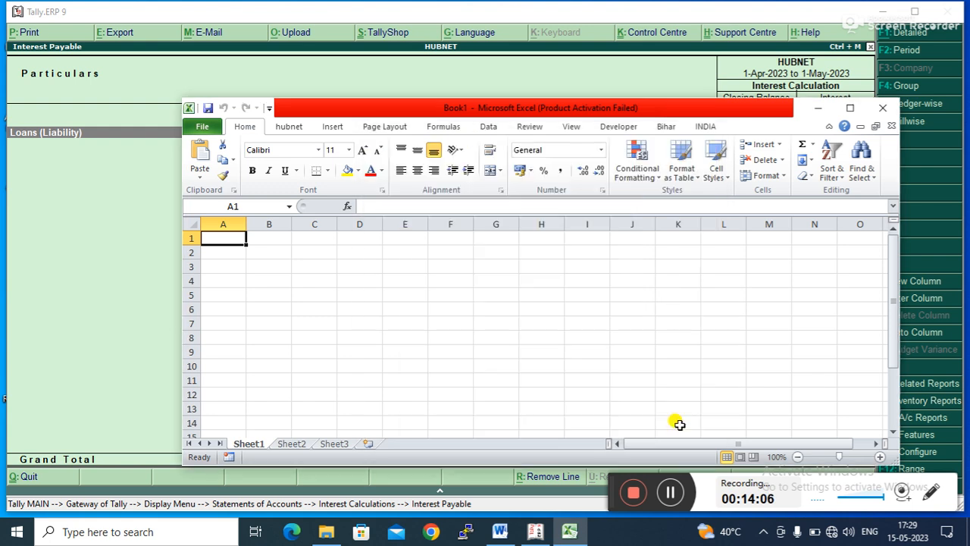
# - Enter the loan amount 200000 in B3 and the interest rate 5% in C3
pyautogui.click(266, 265)
pyautogui.write('20')
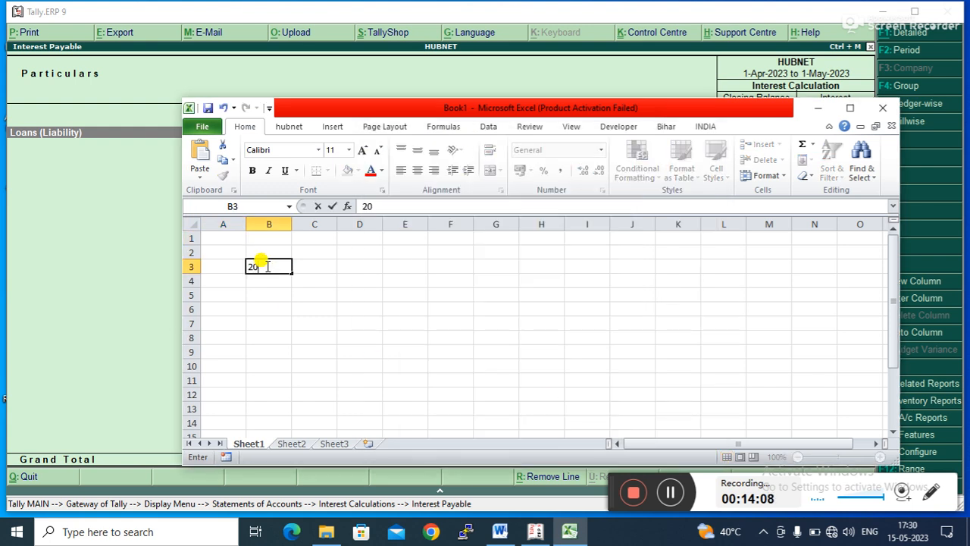
pyautogui.write('0000')
pyautogui.click(319, 273)
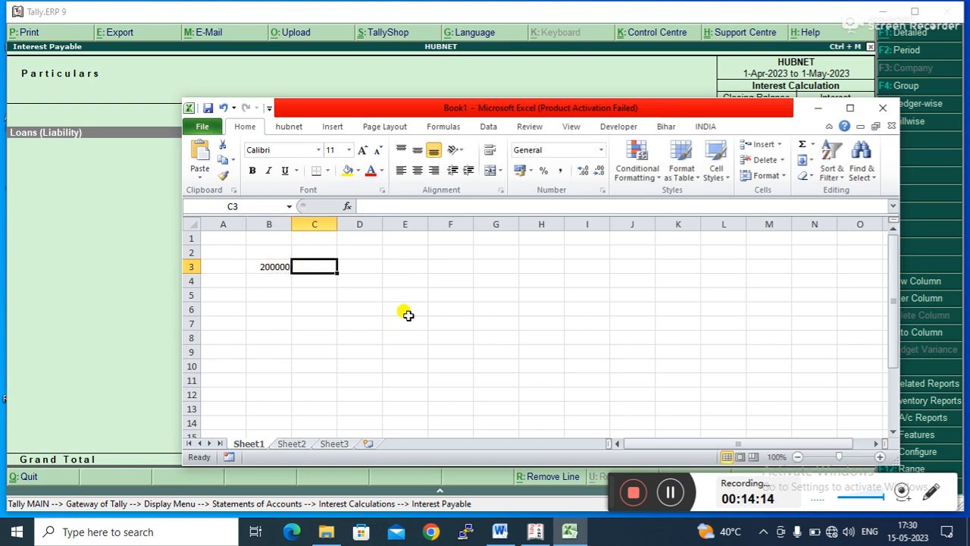
pyautogui.write('5%')
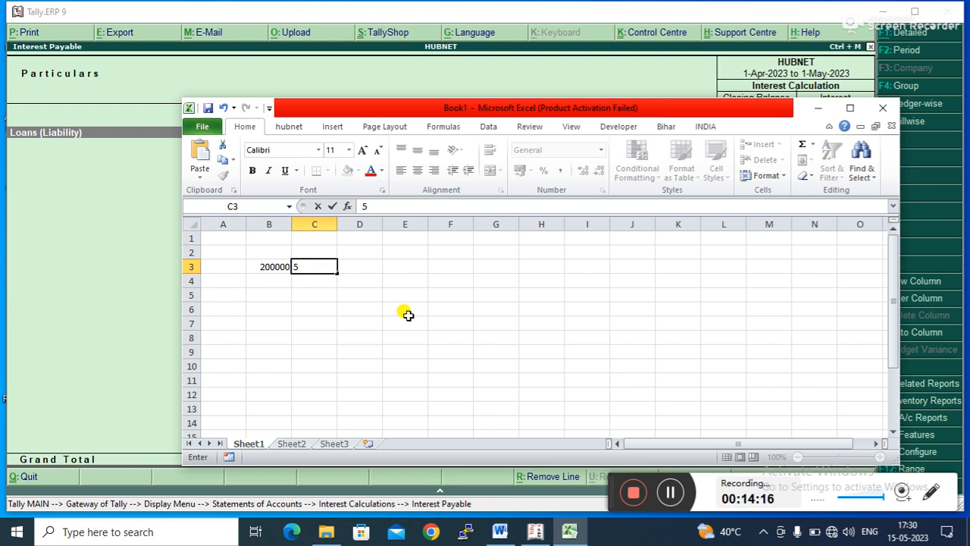
pyautogui.press('Tab')
pyautogui.press('Tab')
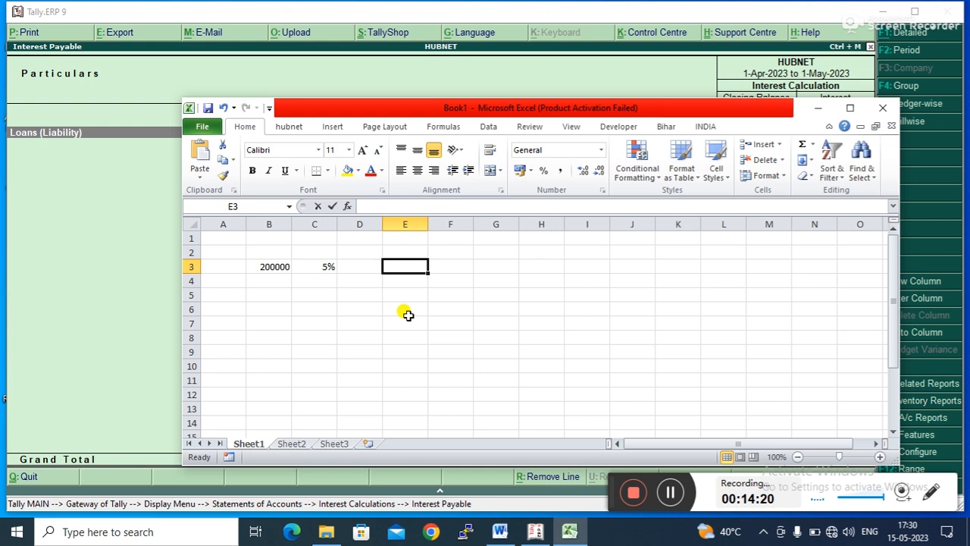
# - Calculate the annual interest in E3 with the formula =B3*C3
pyautogui.write('=')
pyautogui.click(262, 265)
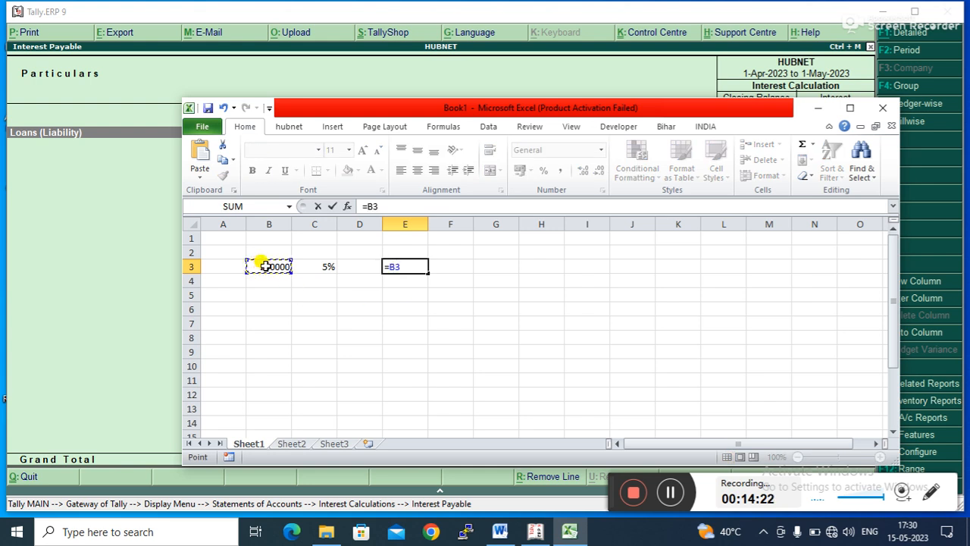
pyautogui.write('*')
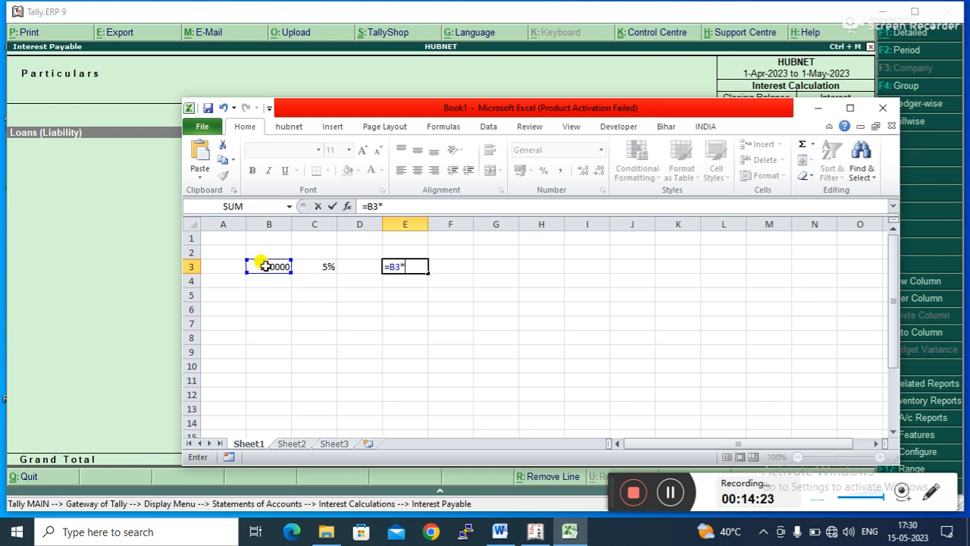
pyautogui.click(314, 267)
pyautogui.press('Return')
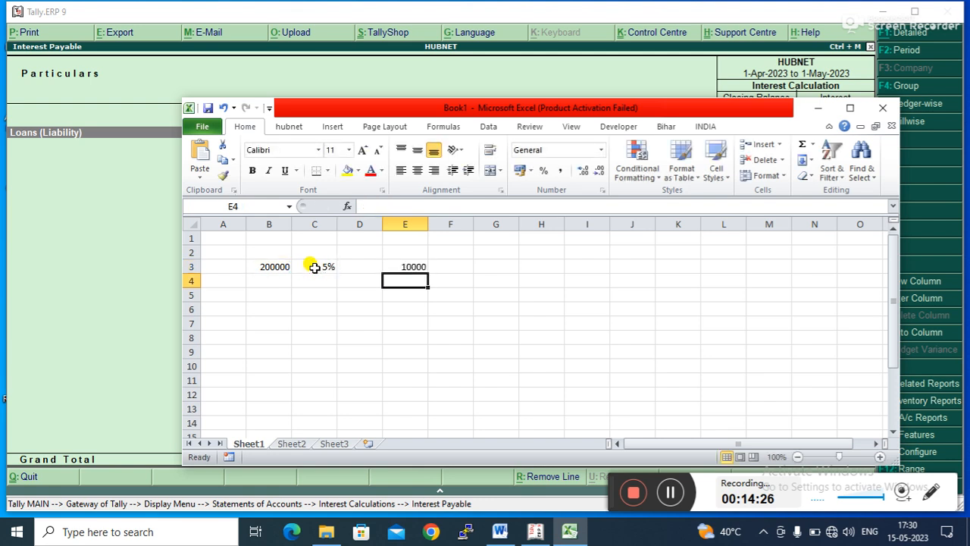
# - Move the spreadsheet window and enter 30 days in F3
pyautogui.click(458, 276)
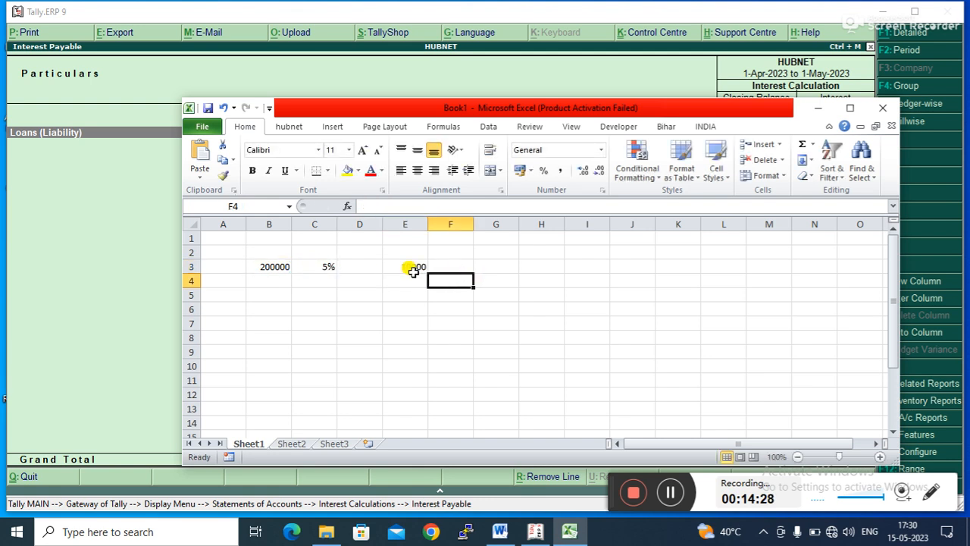
pyautogui.moveTo(513, 107); pyautogui.dragTo(418, 167)
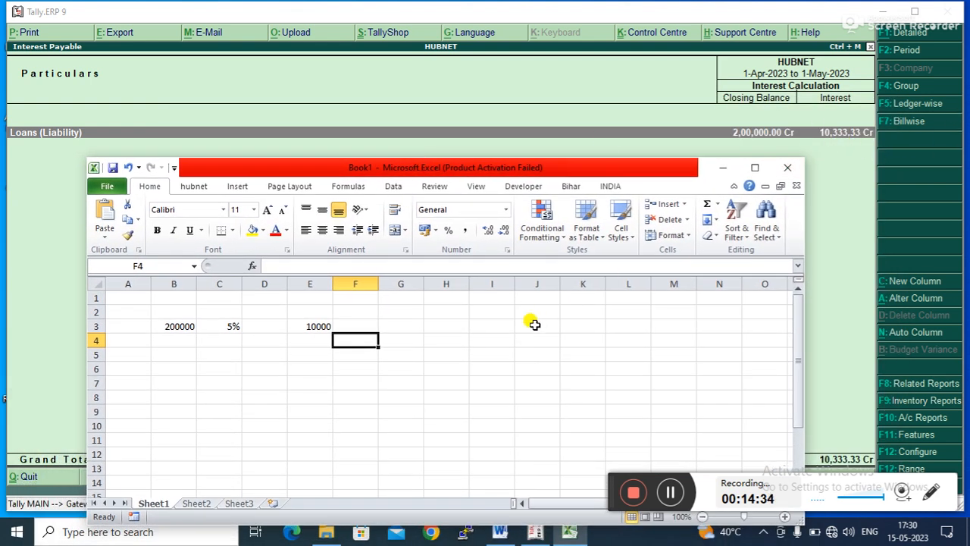
pyautogui.click(357, 324)
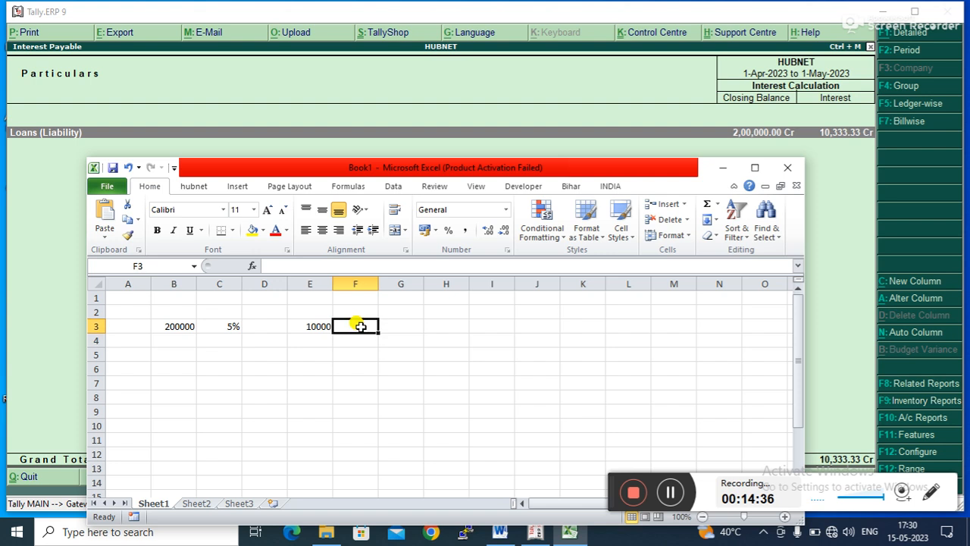
pyautogui.write('30')
pyautogui.press('Tab')
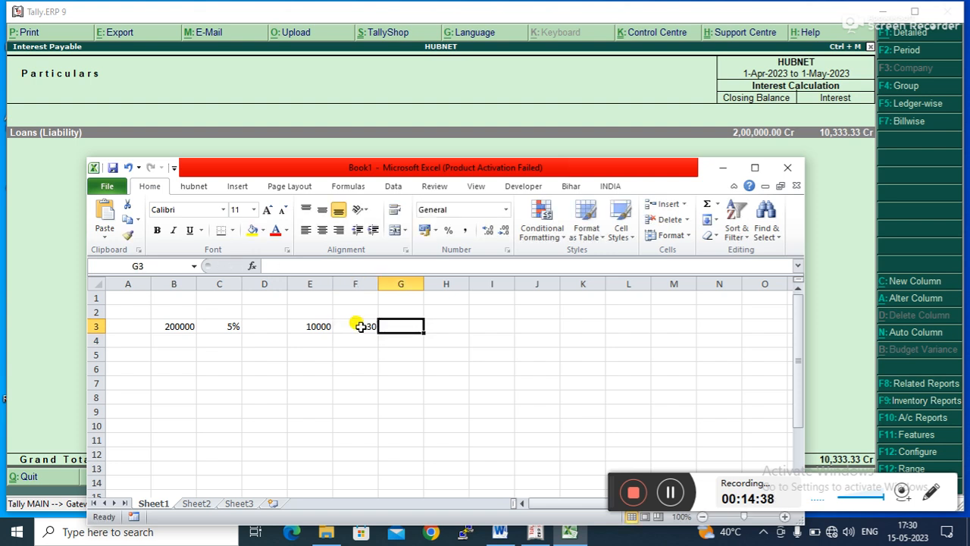
# - Compute the per-day interest in G3 with the formula =E3/F3
pyautogui.write('=')
pyautogui.click(300, 326)
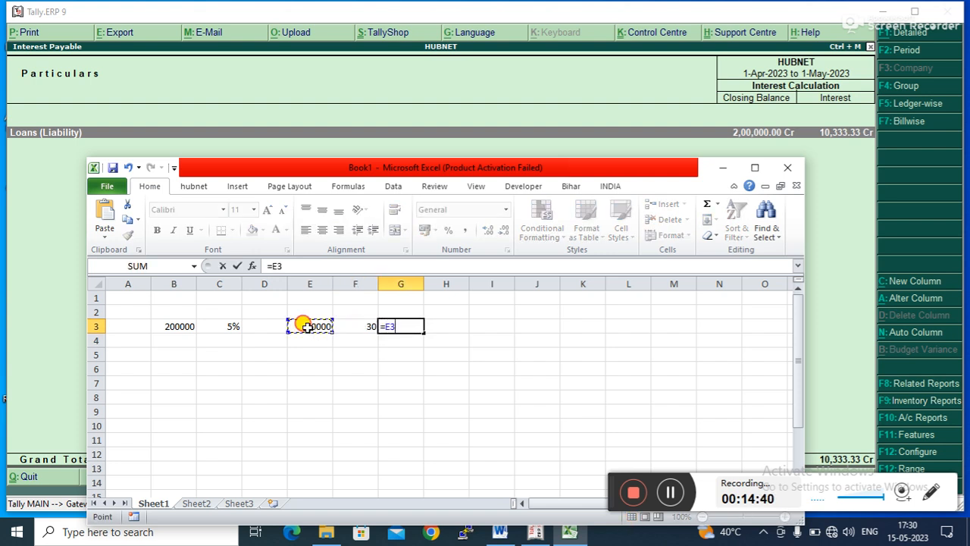
pyautogui.write('/')
pyautogui.click(347, 325)
pyautogui.press('Return')
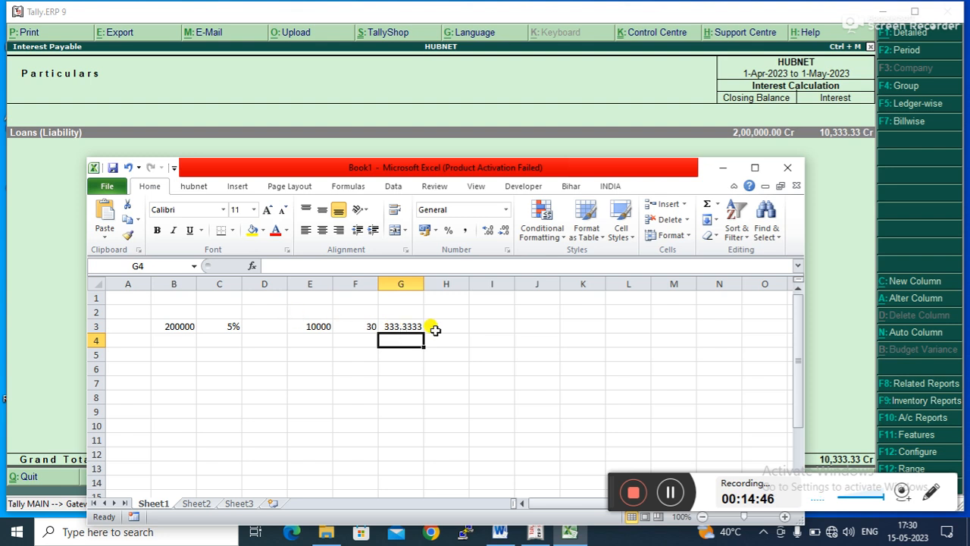
# - Add both interest figures in H3 with the formula =E3+G3
pyautogui.click(464, 325)
pyautogui.write('=')
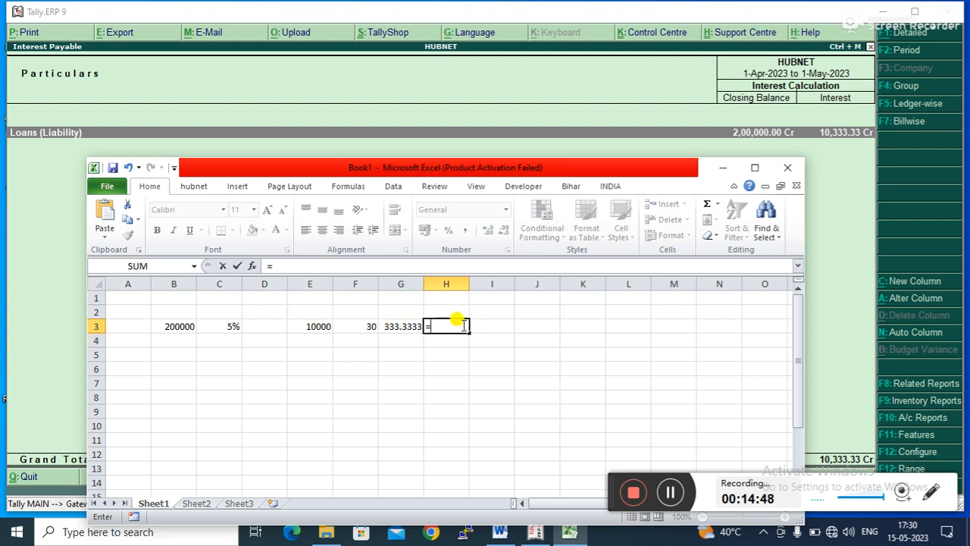
pyautogui.click(313, 325)
pyautogui.write('+')
pyautogui.click(394, 326)
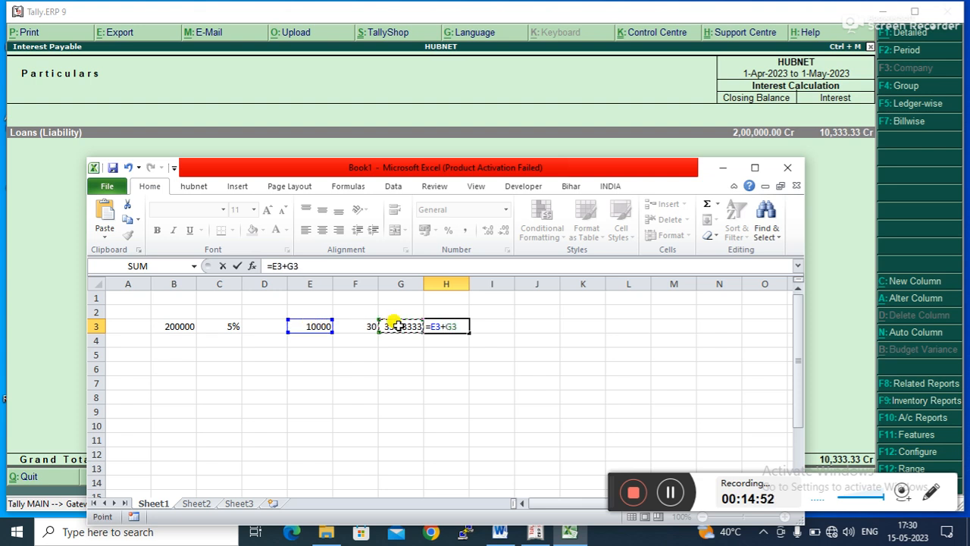
pyautogui.press('Return')
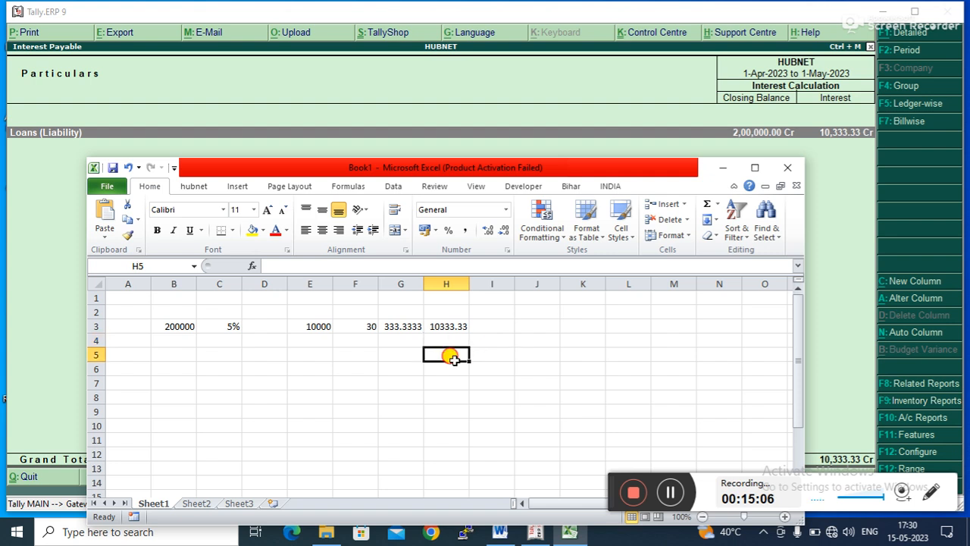
# - Minimize Excel and exit the Interest Payable report back to Gateway of Tally
pyautogui.click(504, 353)
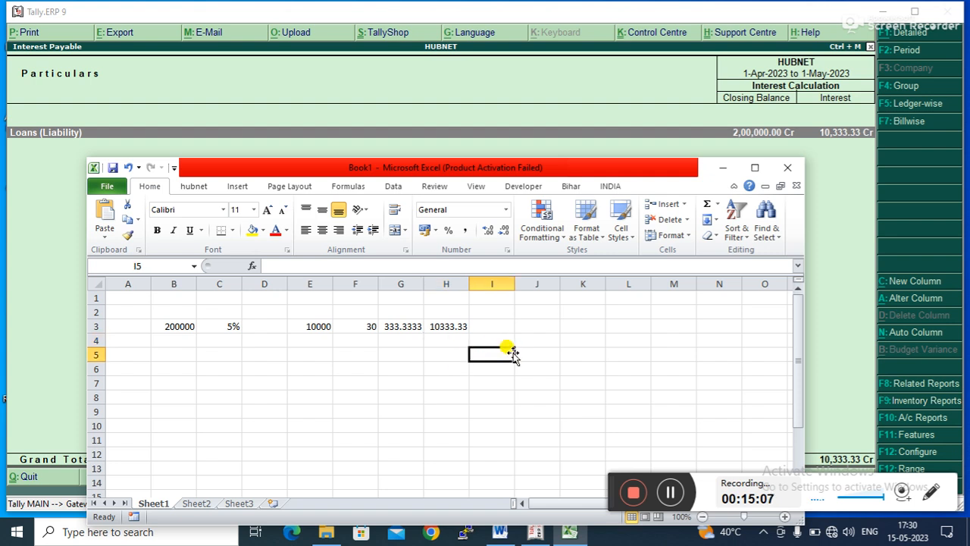
pyautogui.click(722, 165)
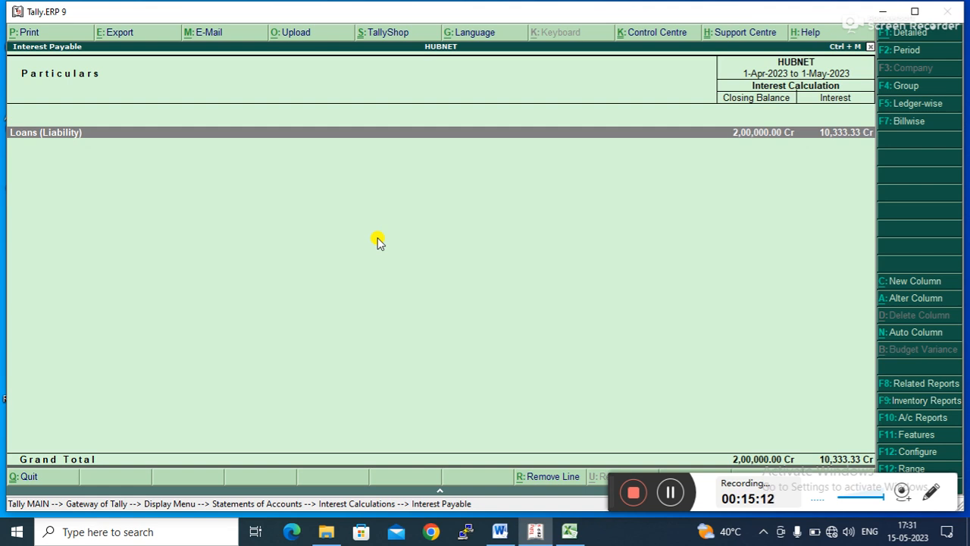
pyautogui.press('Escape')
pyautogui.press('Escape')
pyautogui.press('Escape')
pyautogui.press('Escape')
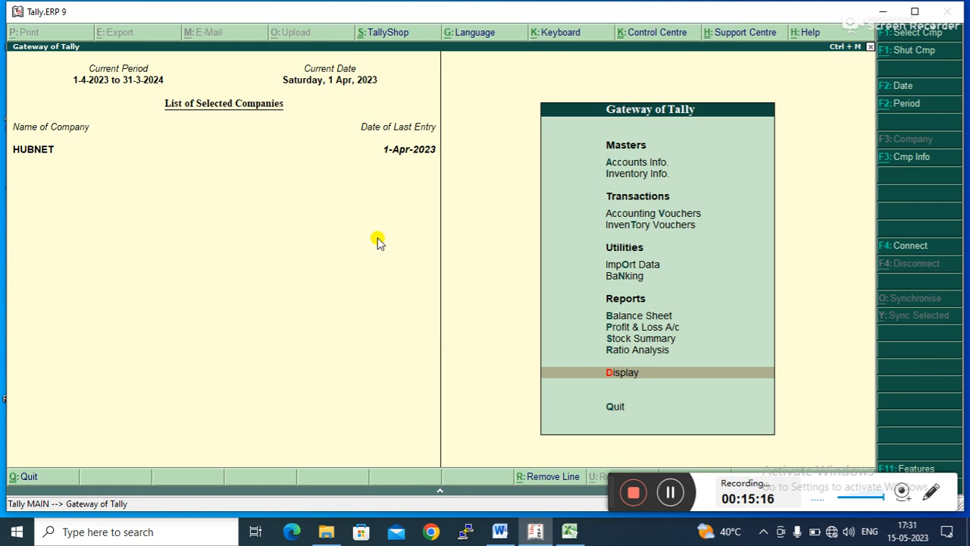
# - Open the ledger selection list under Display's Account Books
pyautogui.press('Up')
pyautogui.press('Up')
pyautogui.press('Up')
pyautogui.press('Down')
pyautogui.press('Down')
pyautogui.press('Down')
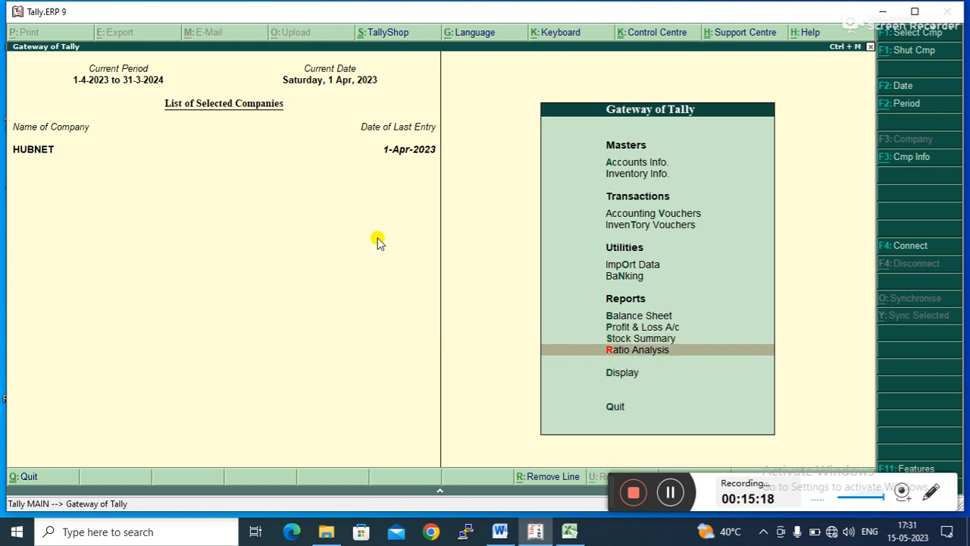
pyautogui.press('Return')
pyautogui.press('Down')
pyautogui.press('Down')
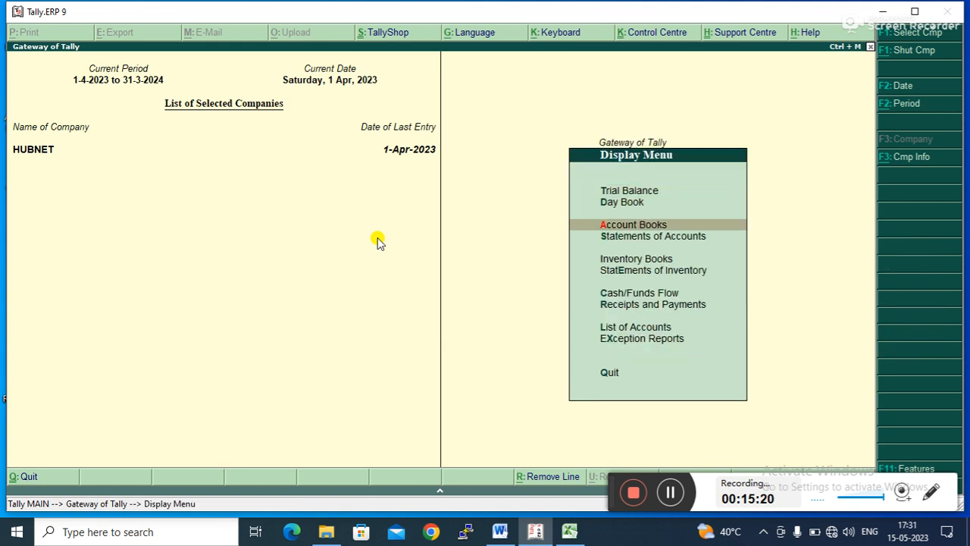
pyautogui.press('Return')
pyautogui.press('Down')
pyautogui.press('Return')
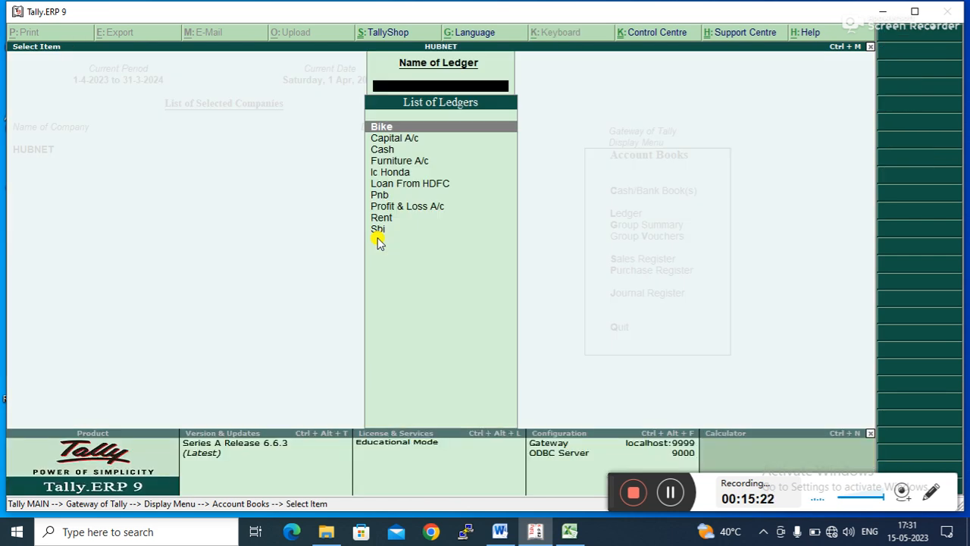
# - Display the vouchers of the Loan From HDFC ledger
pyautogui.press('Down')
pyautogui.press('Down')
pyautogui.press('Down')
pyautogui.press('Down')
pyautogui.press('Down')
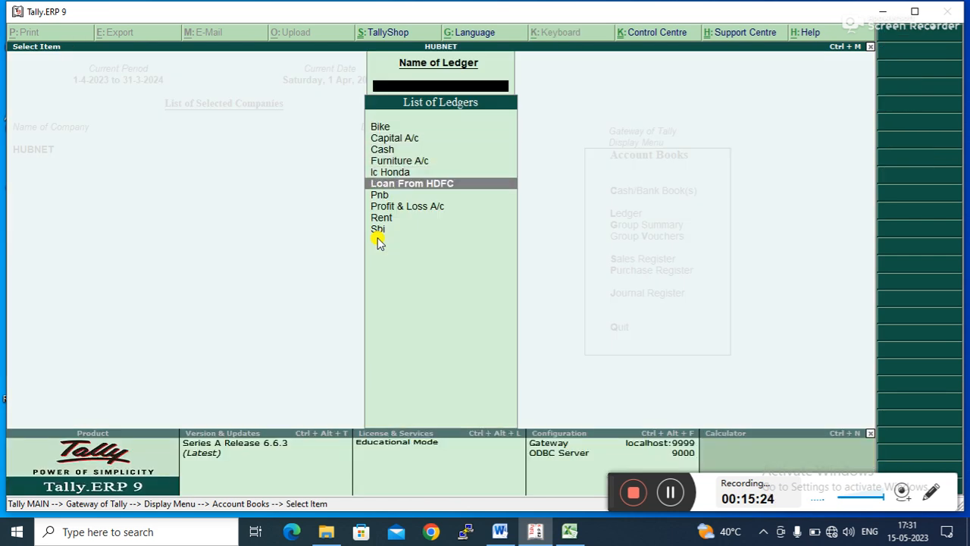
pyautogui.press('Return')
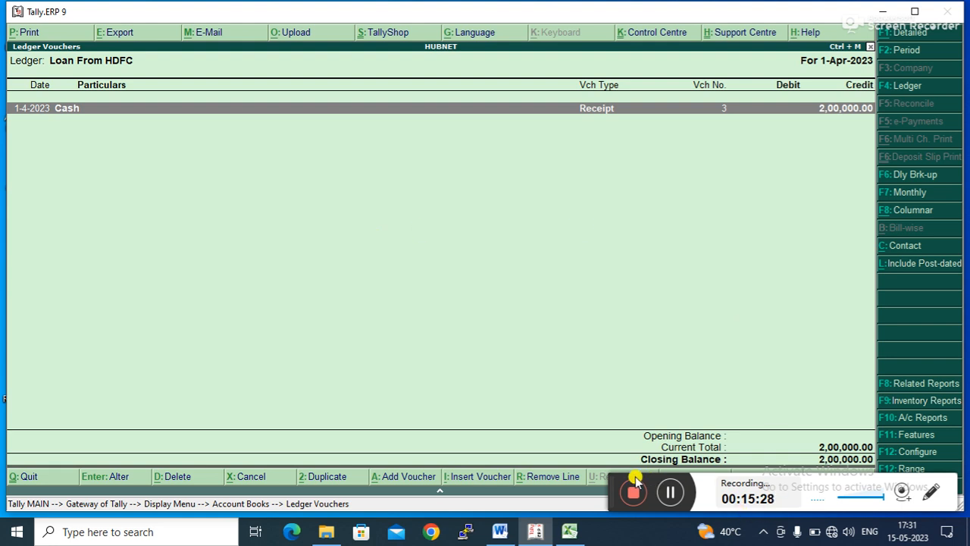
pyautogui.moveTo(614, 475); pyautogui.dragTo(561, 479)
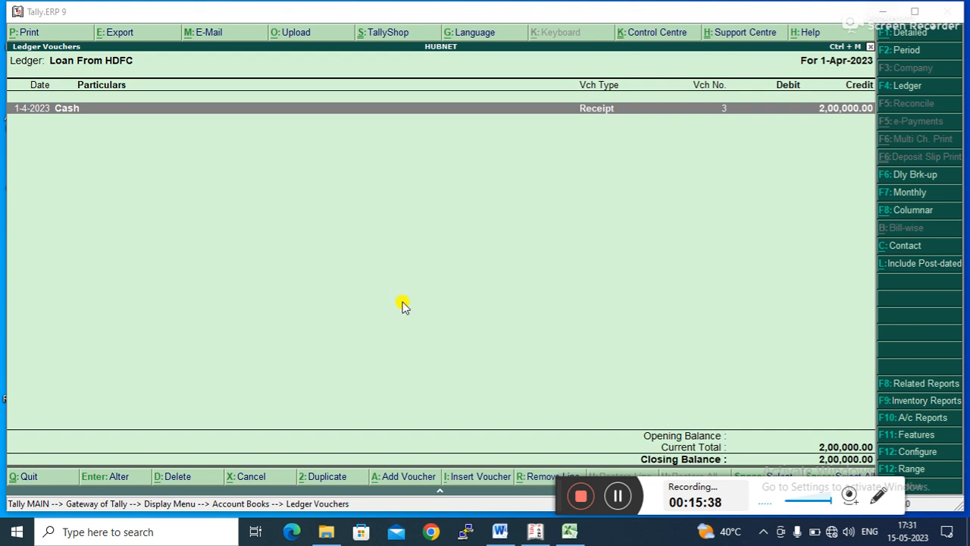
# - Return to Gateway of Tally and open Accounting Vouchers entry
pyautogui.press('Escape')
pyautogui.press('Escape')
pyautogui.press('Escape')
pyautogui.press('Escape')
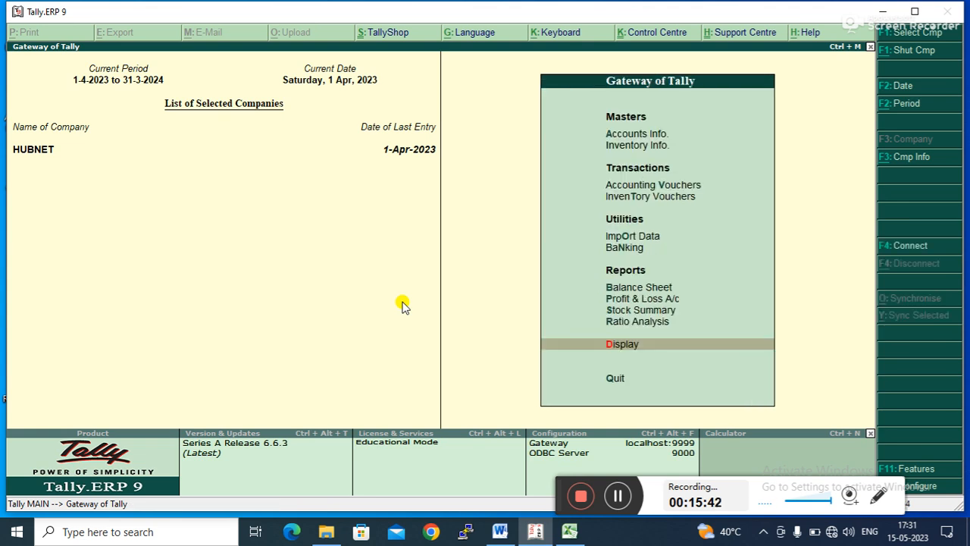
pyautogui.press('Up')
pyautogui.press('Up')
pyautogui.press('Up')
pyautogui.press('Up')
pyautogui.press('Up')
pyautogui.press('Up')
pyautogui.press('Up')
pyautogui.press('Up')
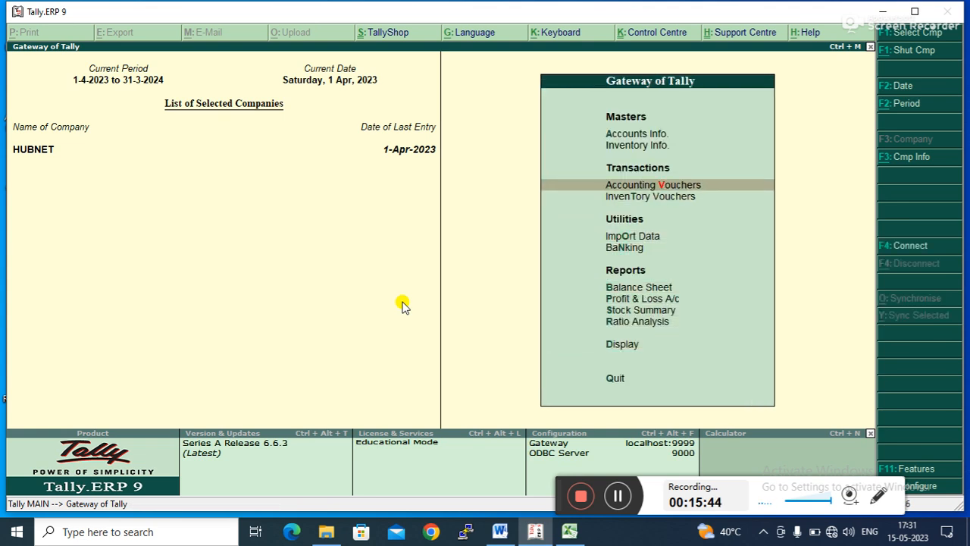
pyautogui.press('Return')
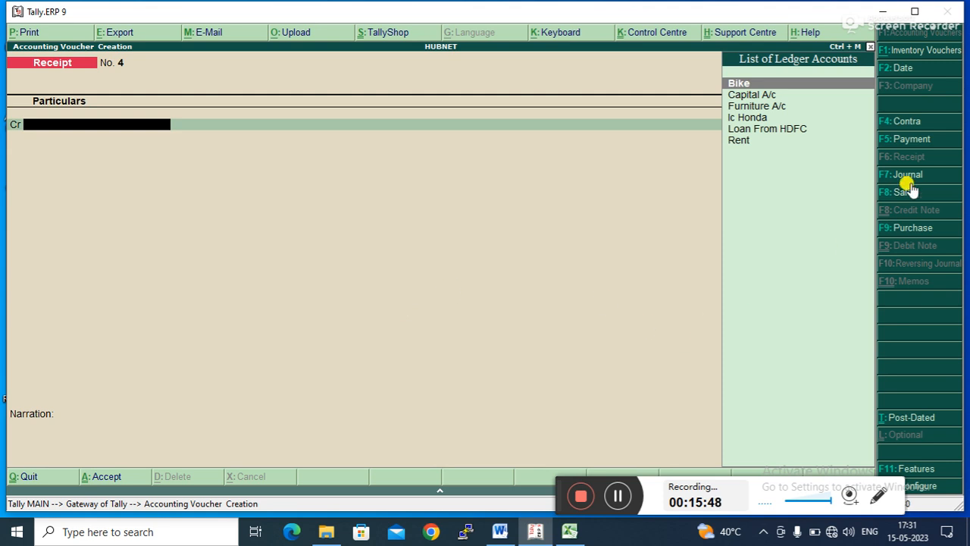
# - Switch to a Payment voucher and debit the Loan From HDFC ledger
pyautogui.click(901, 146)
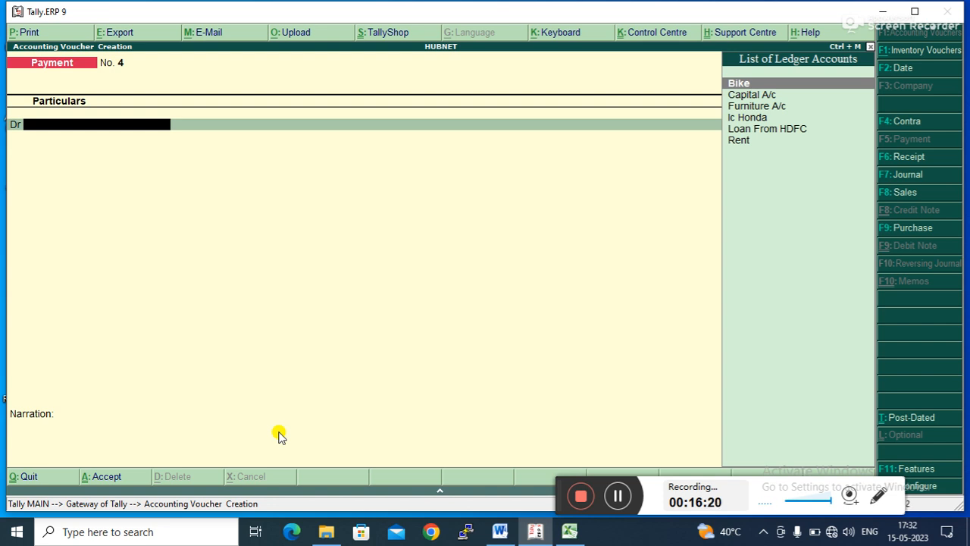
pyautogui.press('Down')
pyautogui.press('Down')
pyautogui.press('Down')
pyautogui.press('Down')
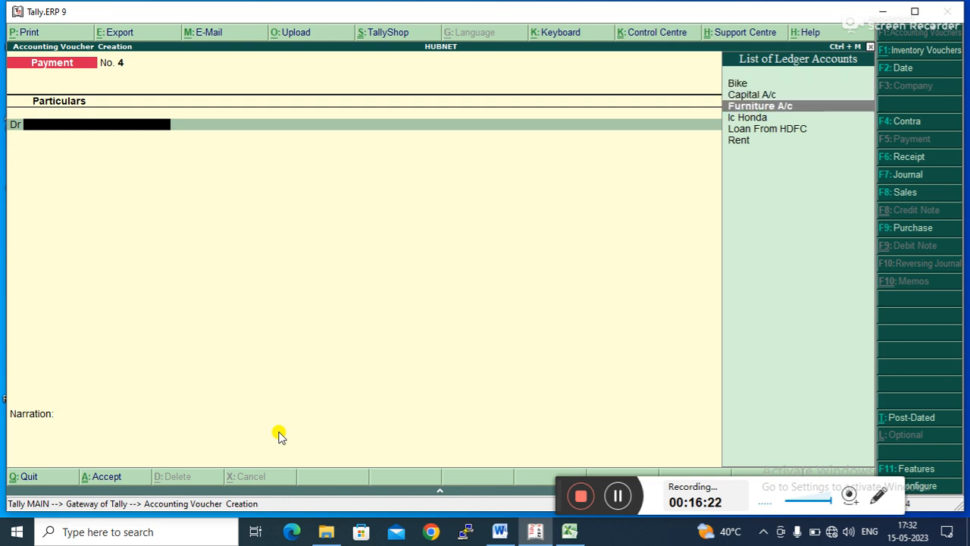
pyautogui.press('Return')
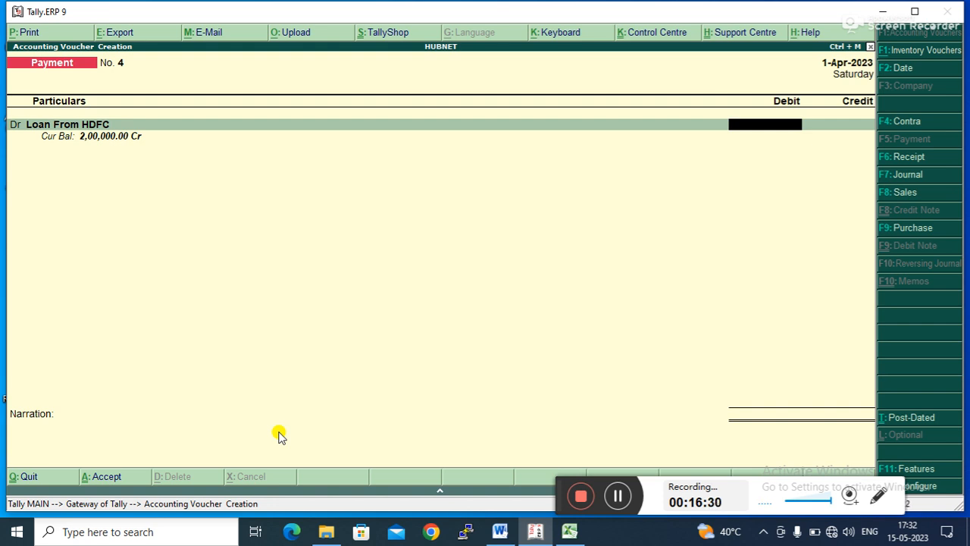
# - Change the payment voucher date to 31-05-2023
pyautogui.press('F2')
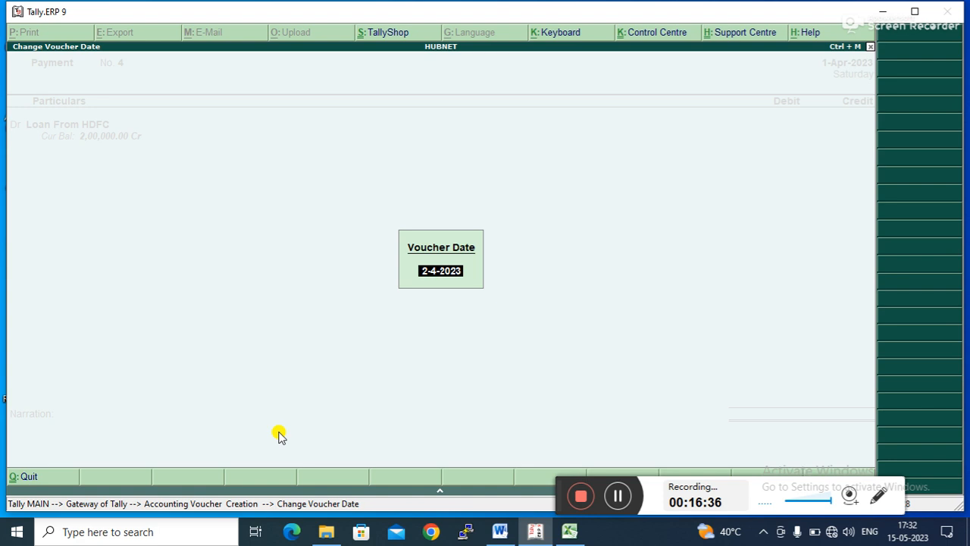
pyautogui.write('31-05-2023')
pyautogui.press('Return')
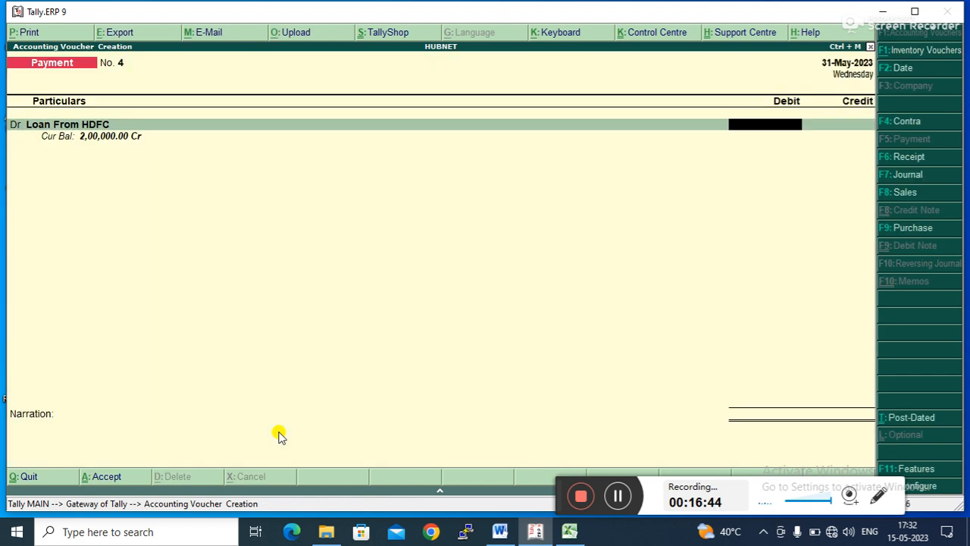
# - Debit 2,00,000 to Loan From HDFC against Cash, save the payment voucher and leave voucher entry
pyautogui.write('2,00,')
pyautogui.write('0')
pyautogui.write('0000')
pyautogui.press('Return')
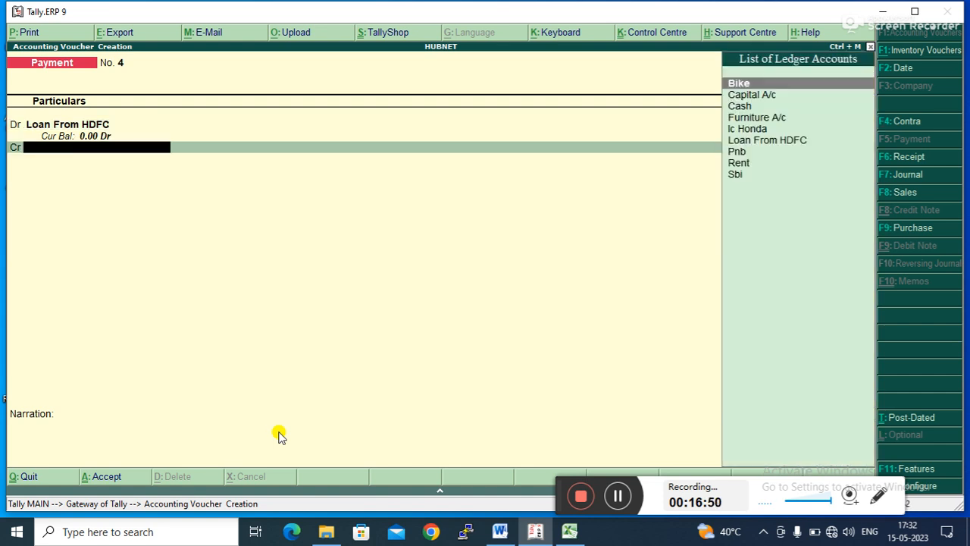
pyautogui.press('Down')
pyautogui.press('Down')
pyautogui.press('Return')
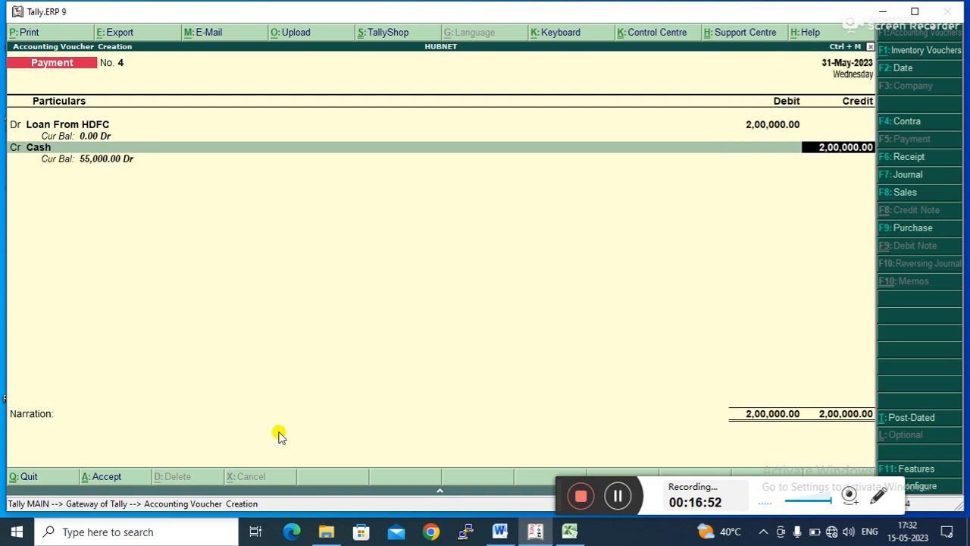
pyautogui.press('Return')
pyautogui.press('Return')
pyautogui.press('Return')
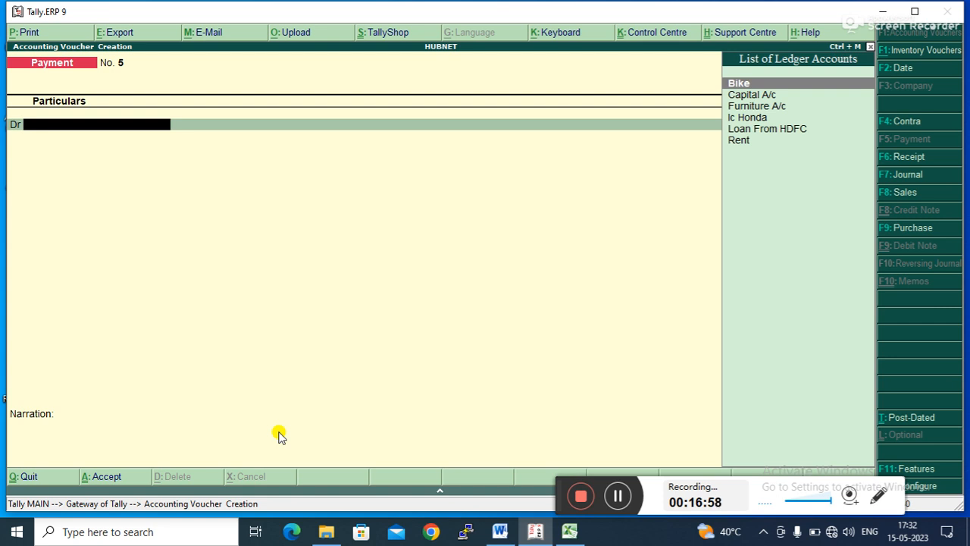
pyautogui.press('Escape')
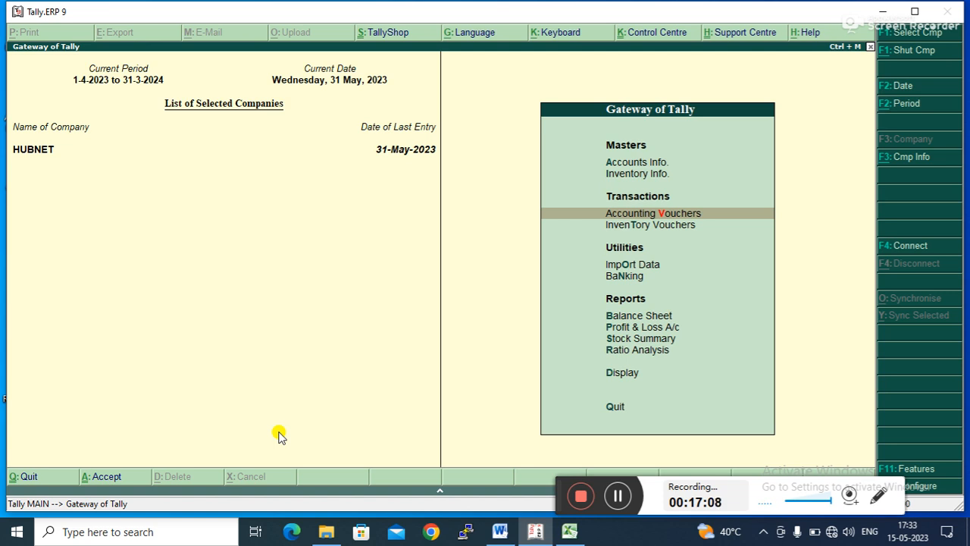
pyautogui.click(498, 532)
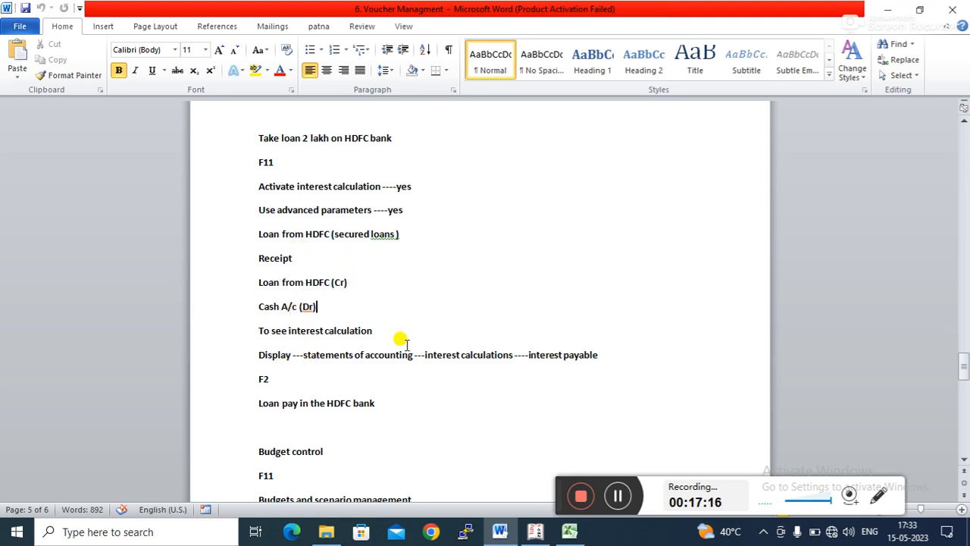
pyautogui.click(270, 375)
pyautogui.press('BackSpace')
pyautogui.write('4')
# - Open the Interest Payable report under Display, Statements of Accounts, Interest Calculations
pyautogui.click(535, 532)
pyautogui.press('Down')
pyautogui.press('Down')
pyautogui.press('Down')
pyautogui.press('Down')
pyautogui.press('Down')
pyautogui.press('Down')
pyautogui.press('Down')
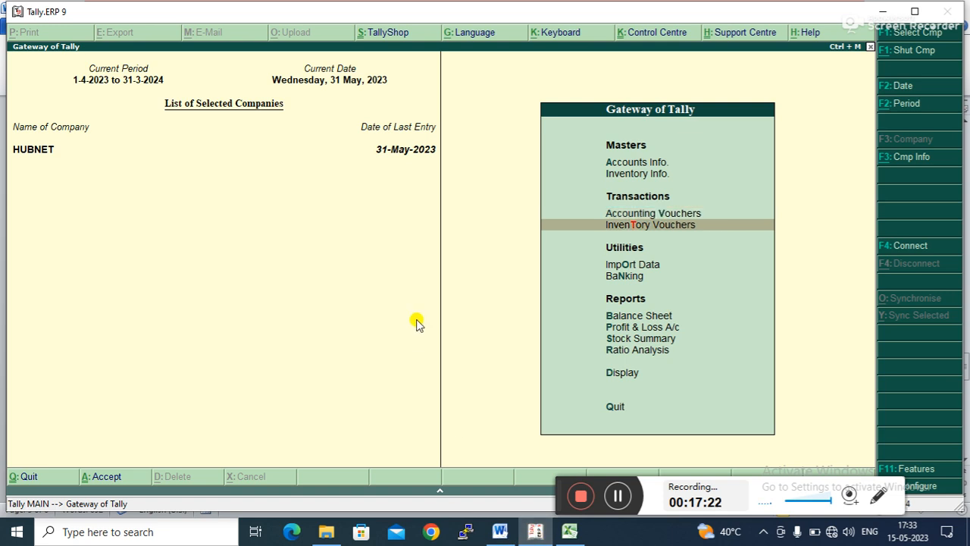
pyautogui.press('Down')
pyautogui.press('Down')
pyautogui.press('Up')
pyautogui.press('Return')
pyautogui.press('Down')
pyautogui.press('Down')
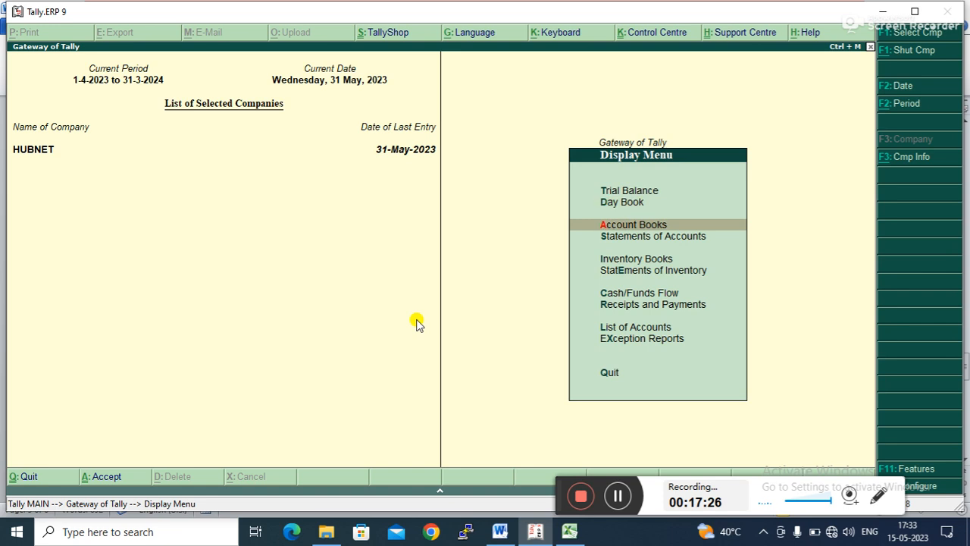
pyautogui.press('Down')
pyautogui.press('Return')
pyautogui.press('Down')
pyautogui.press('Return')
pyautogui.press('Down')
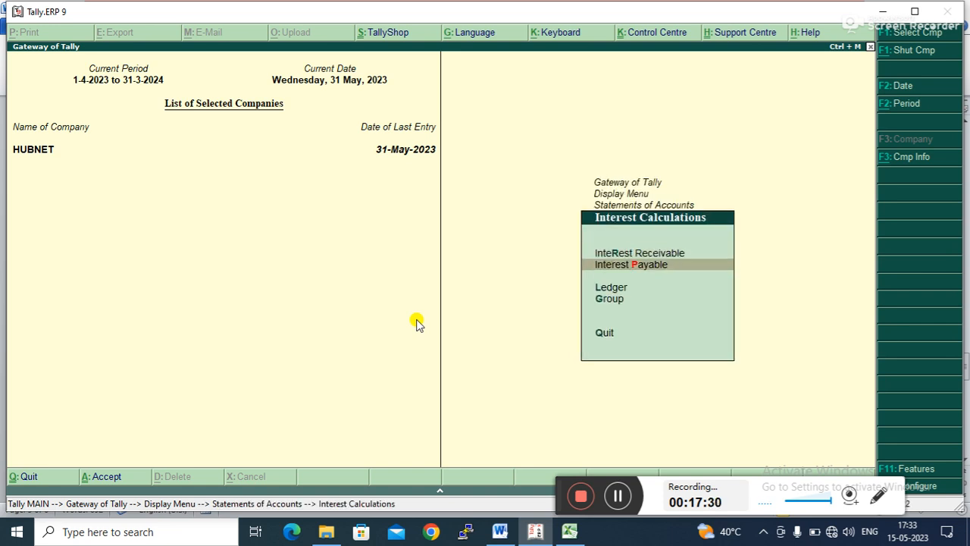
pyautogui.press('Return')
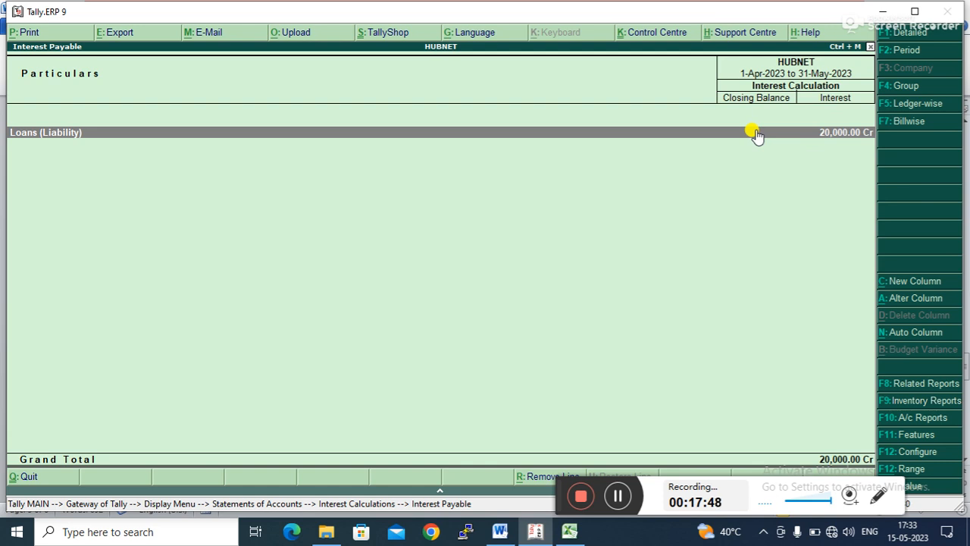
# - Open the report's period dialog, then back out to Gateway of Tally without quitting
pyautogui.click(905, 50)
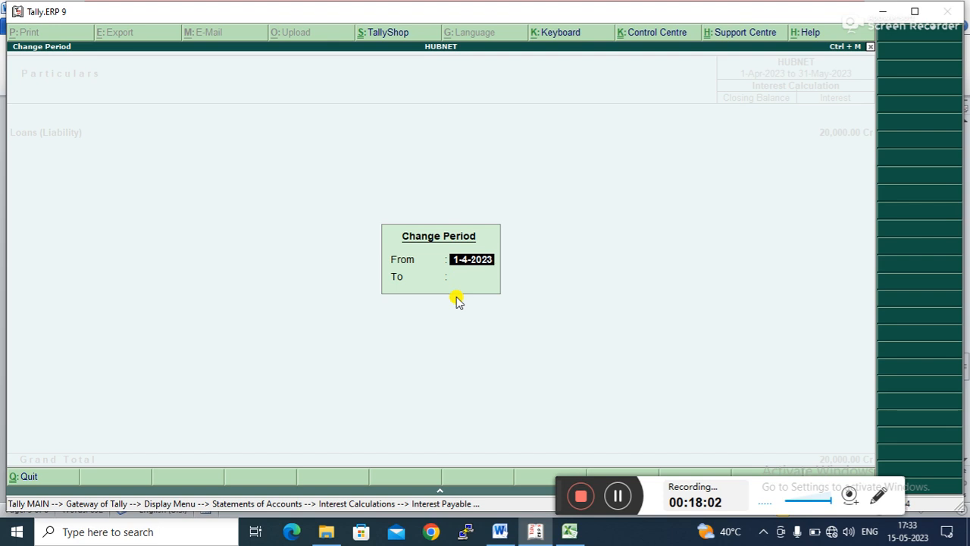
pyautogui.press('Escape')
pyautogui.press('Escape')
pyautogui.press('Escape')
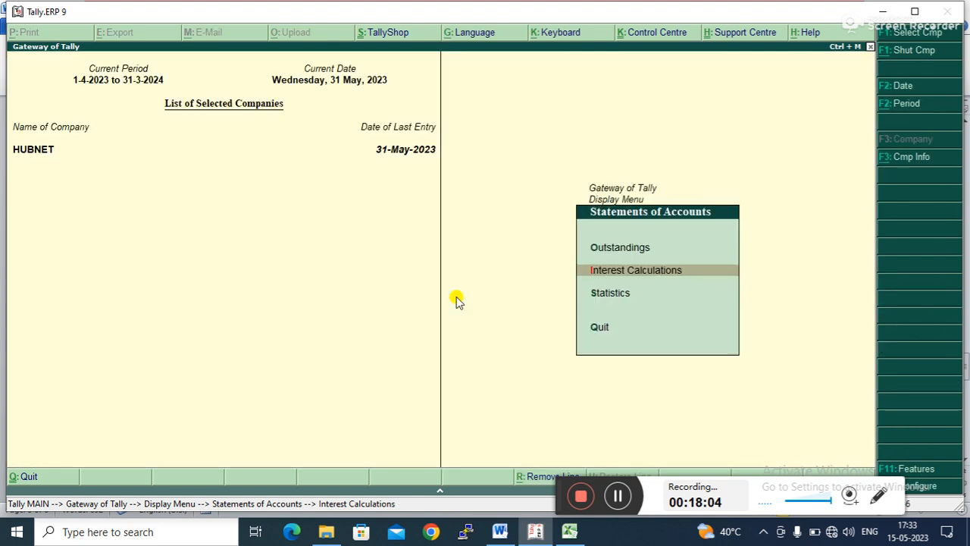
pyautogui.press('Escape')
pyautogui.press('Escape')
pyautogui.press('Escape')
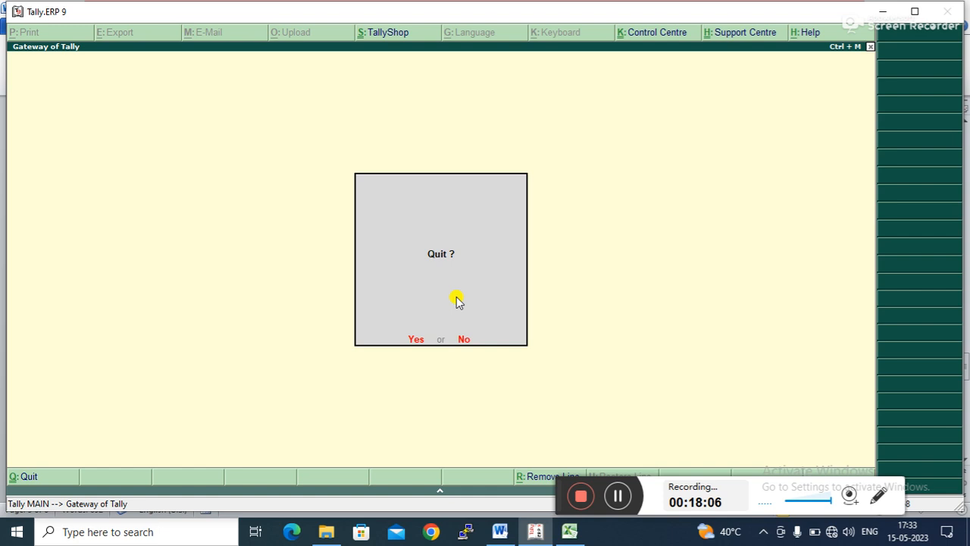
pyautogui.press('Escape')
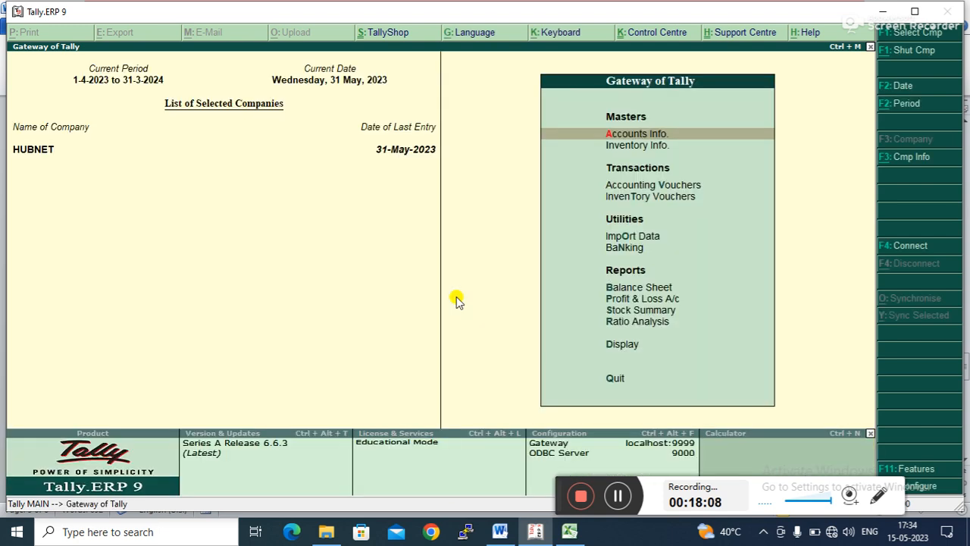
# - Review the Budget control notes in the Word document
pyautogui.click(508, 533)
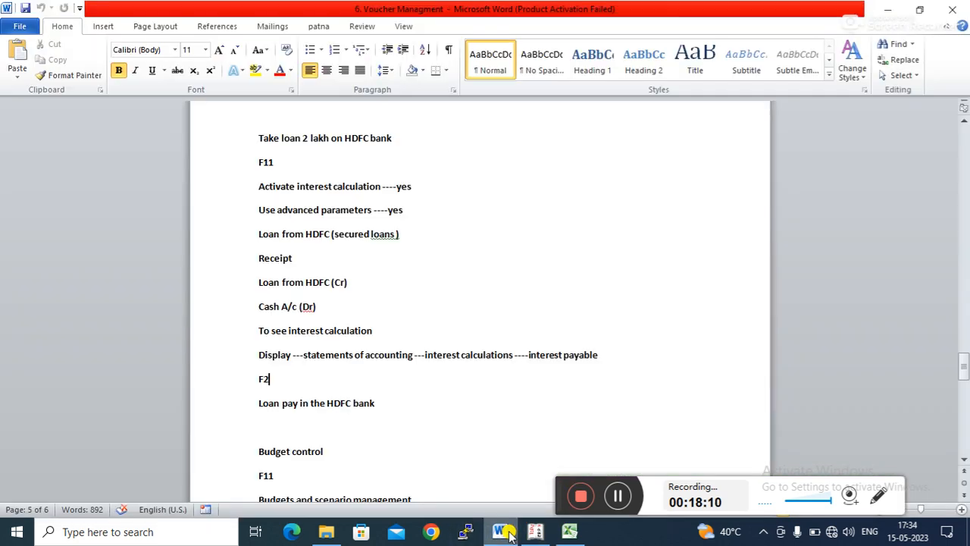
pyautogui.click(378, 402)
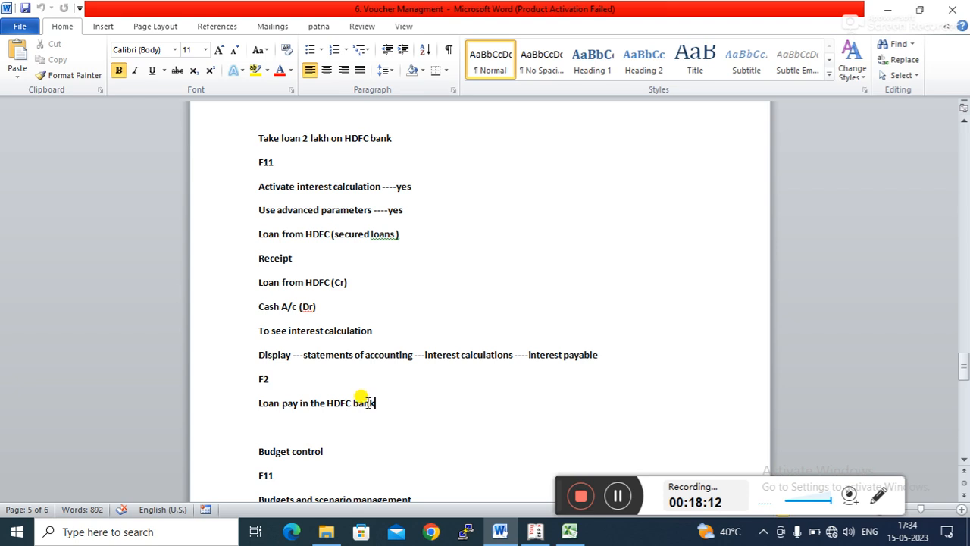
pyautogui.click(332, 403)
pyautogui.click(963, 460)
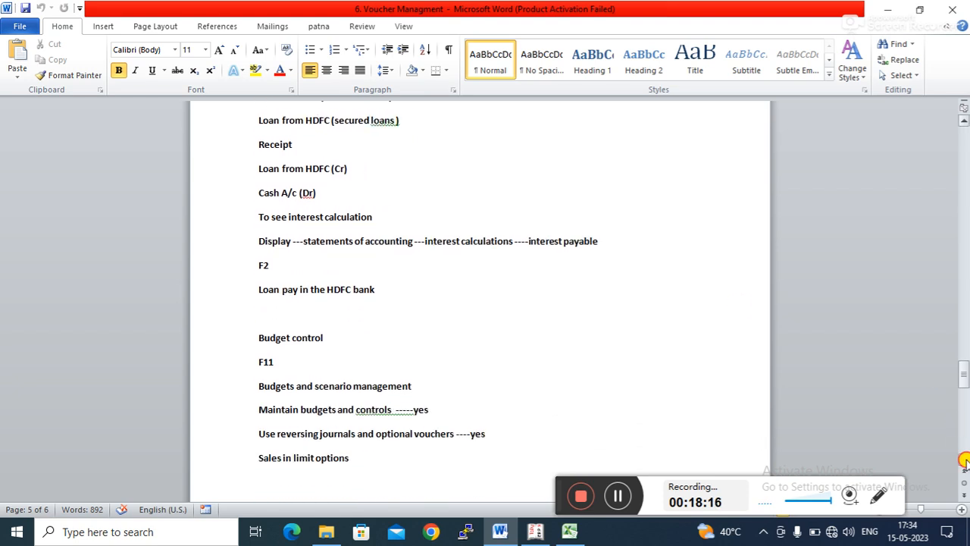
pyautogui.click(965, 461)
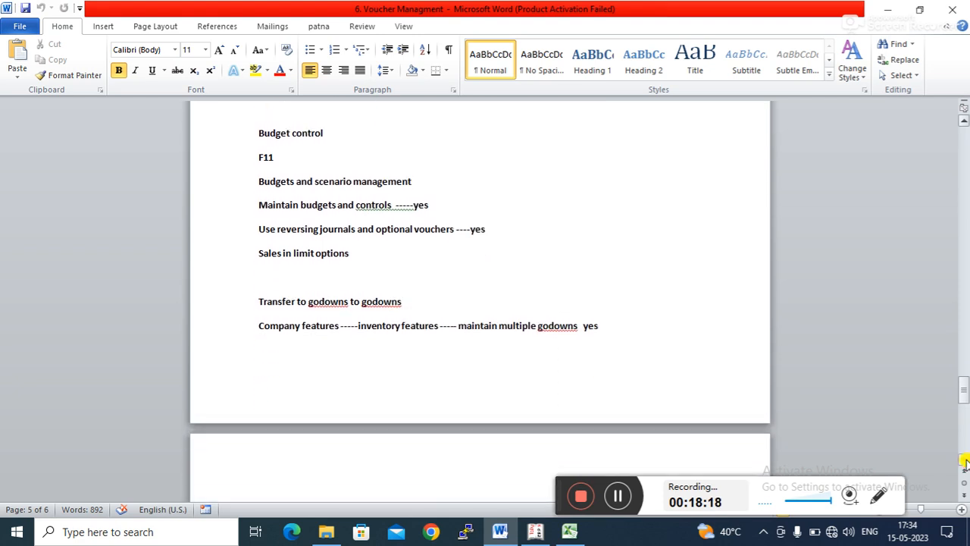
pyautogui.click(287, 138)
pyautogui.moveTo(258, 251); pyautogui.dragTo(343, 259)
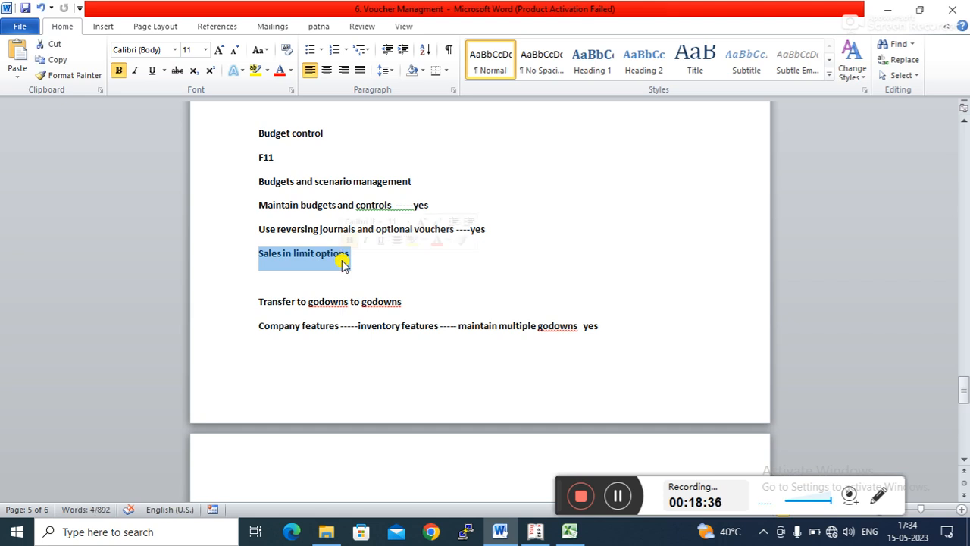
pyautogui.click(314, 250)
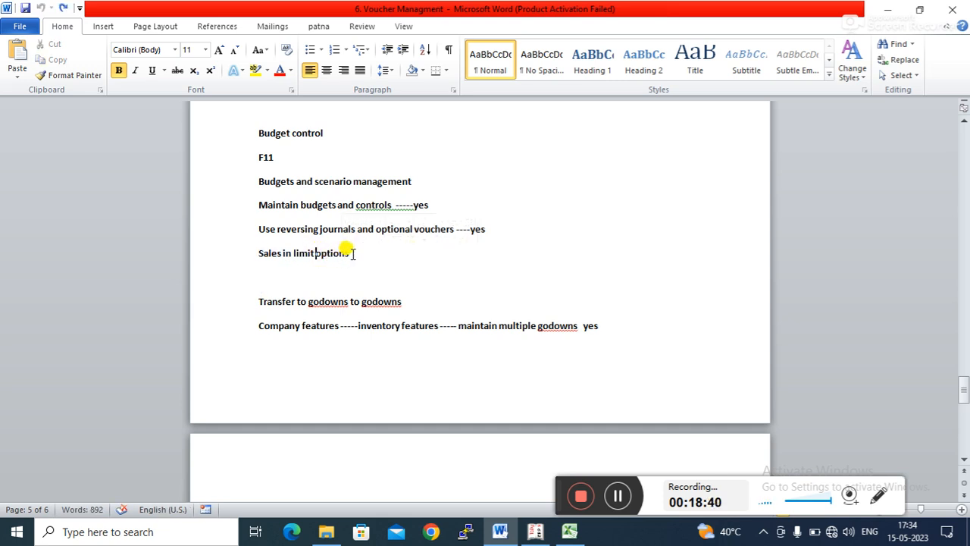
pyautogui.click(353, 255)
pyautogui.click(278, 157)
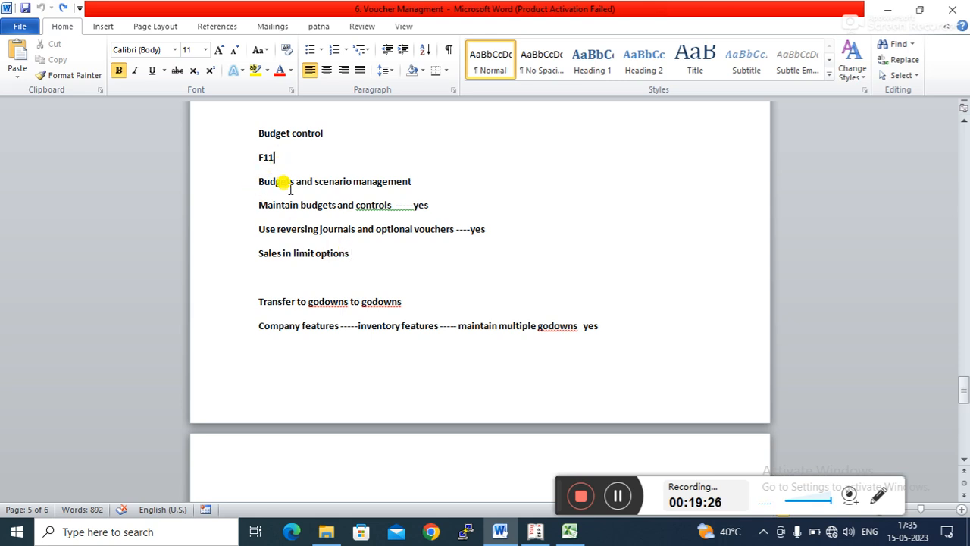
pyautogui.click(274, 207)
pyautogui.click(367, 205)
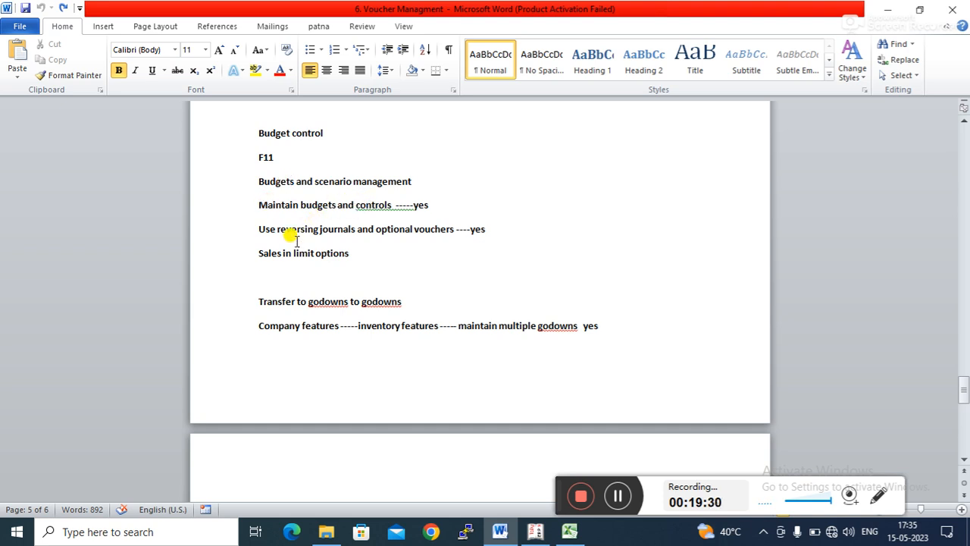
pyautogui.click(355, 228)
pyautogui.click(333, 256)
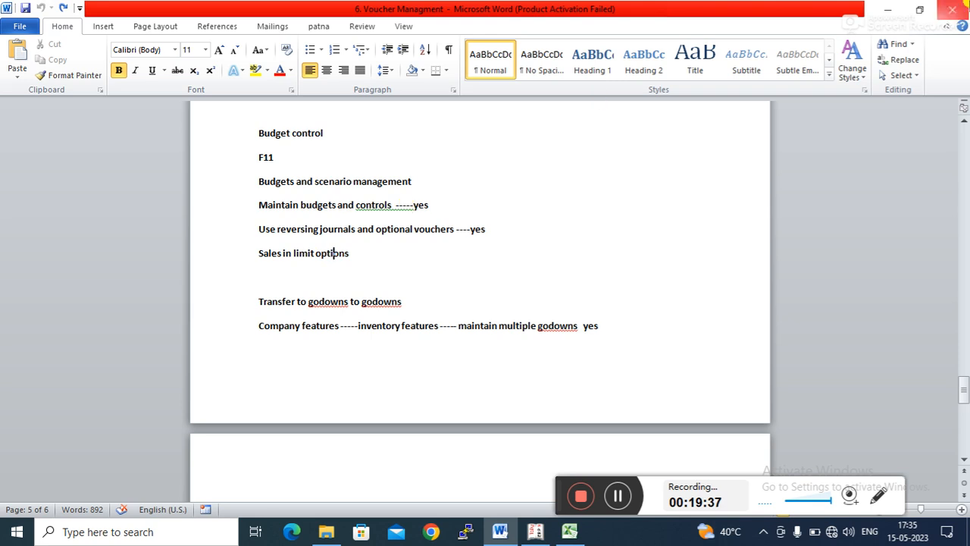
# - Enable Maintain budgets and controls and Use reversing journals and optional vouchers in the company's accounting features
pyautogui.click(897, 9)
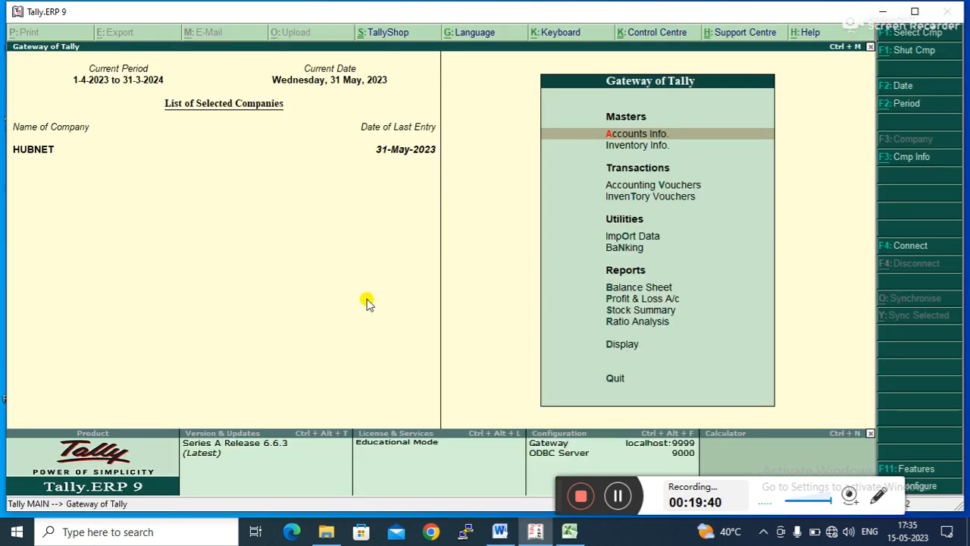
pyautogui.click(918, 467)
pyautogui.press('Return')
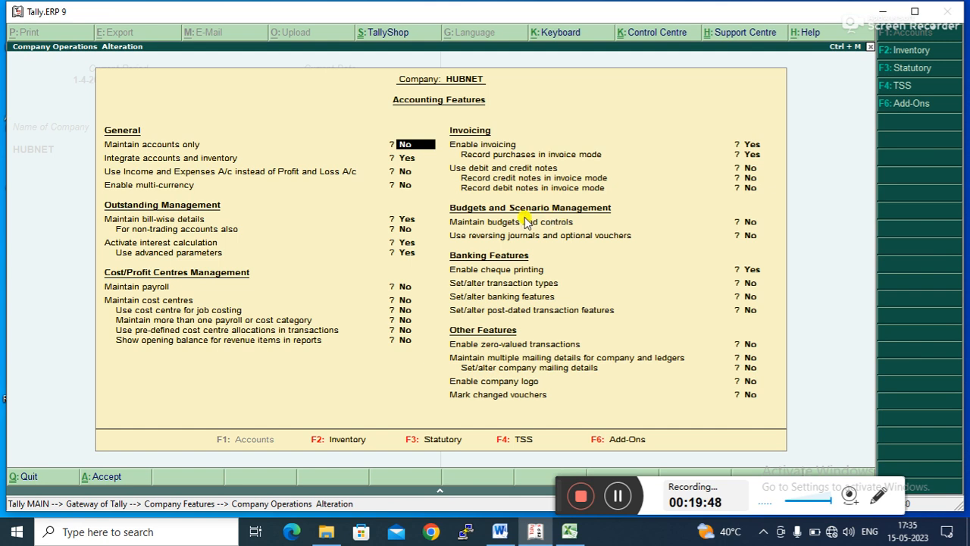
pyautogui.click(749, 224)
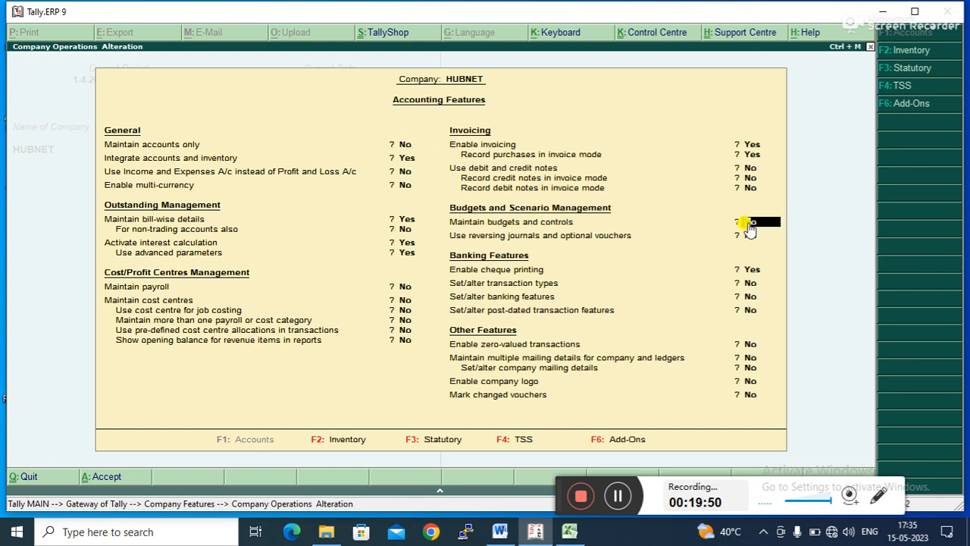
pyautogui.press('y')
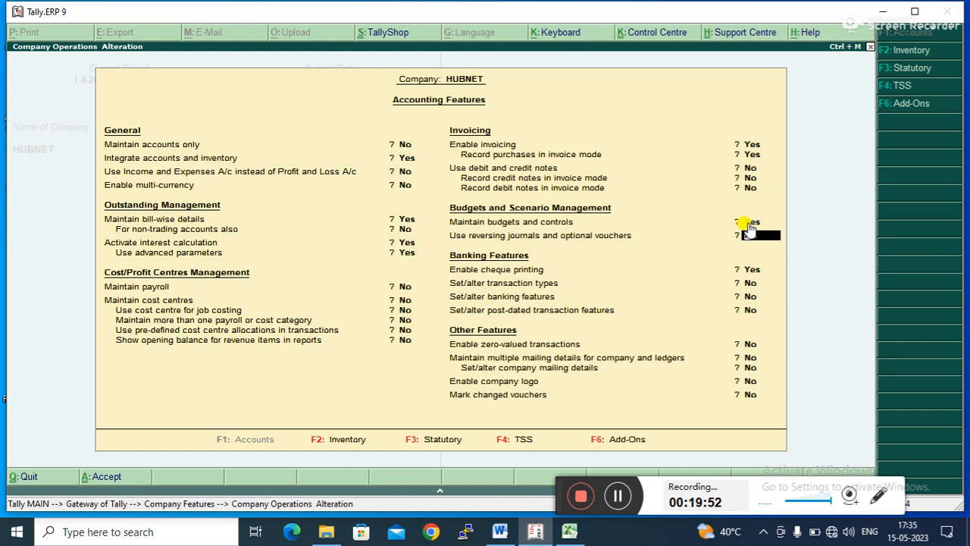
pyautogui.press('y')
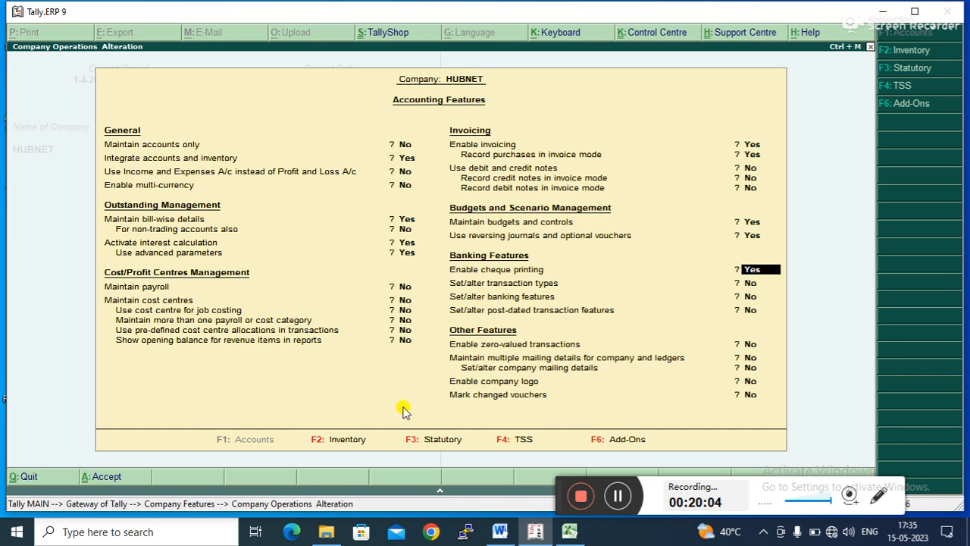
pyautogui.press('F2')
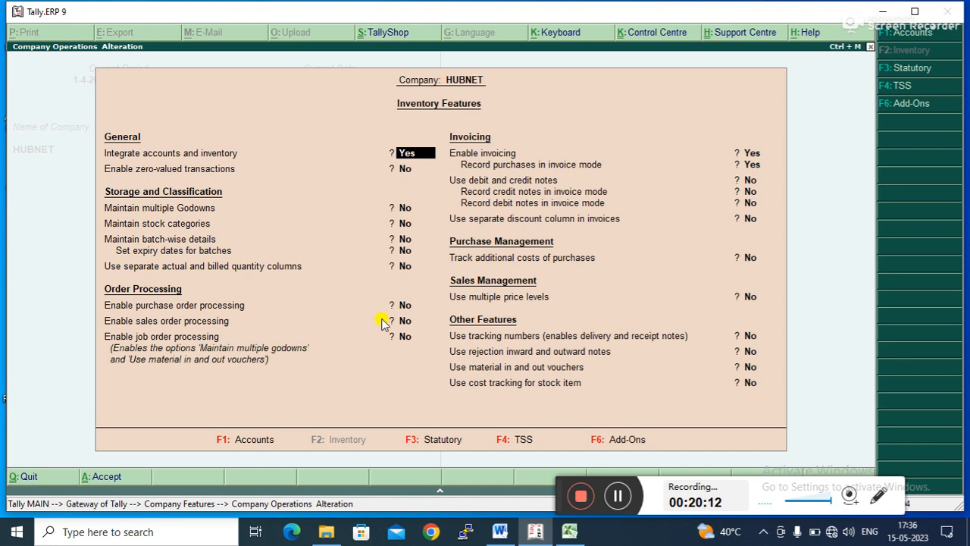
pyautogui.press('Escape')
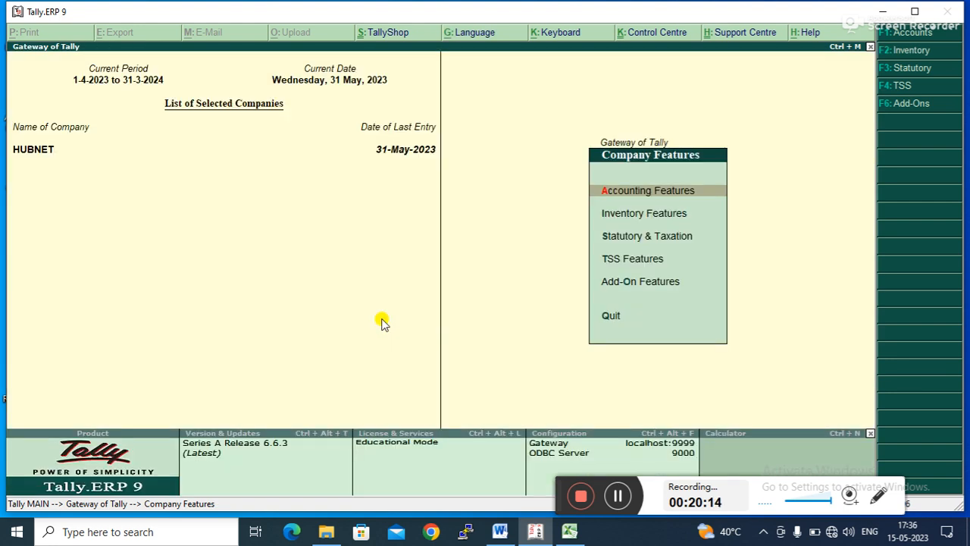
pyautogui.press('Escape')
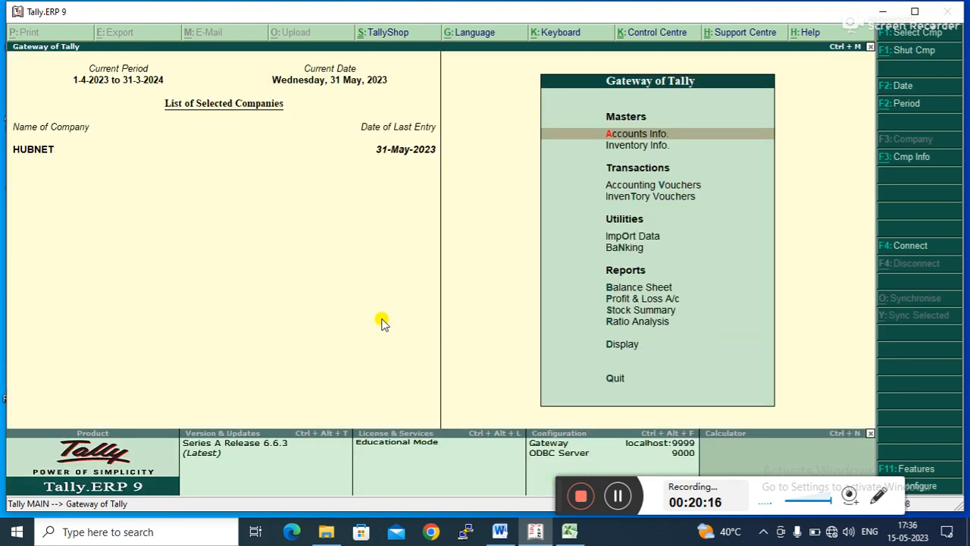
# - Create a new ledger named RAM & Co under the Sundry Debtors group
pyautogui.press('Return')
pyautogui.press('Down')
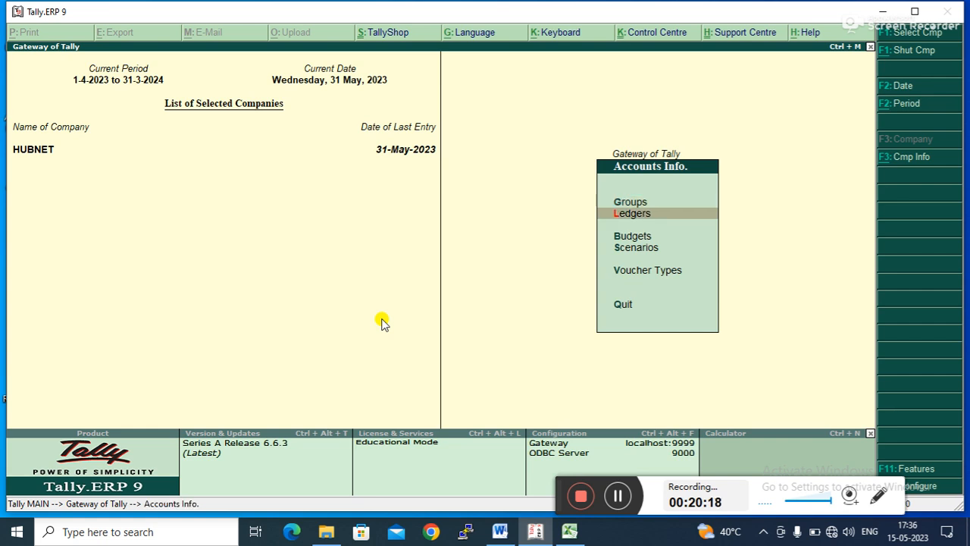
pyautogui.press('Return')
pyautogui.press('Return')
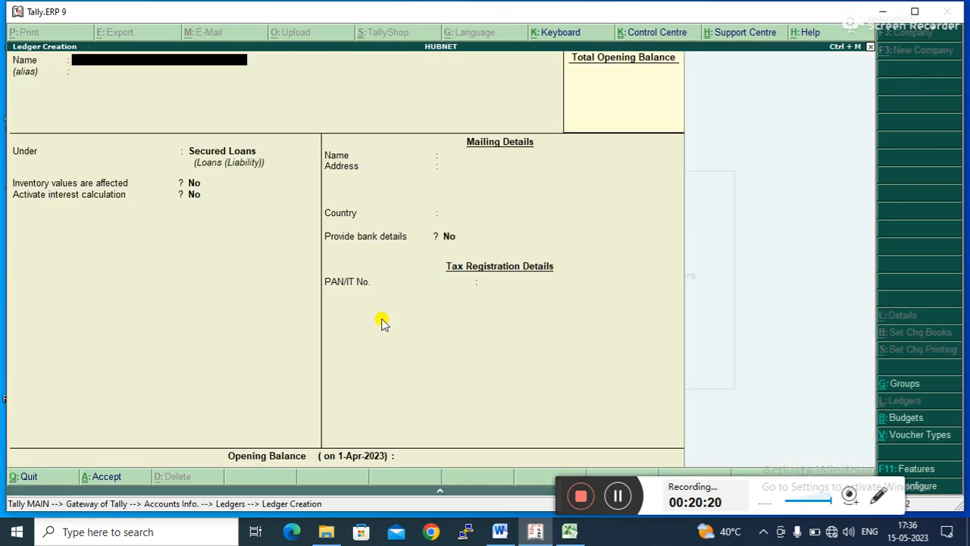
pyautogui.write('RAM & co')
pyautogui.press('Return')
pyautogui.press('Return')
pyautogui.write('S')
pyautogui.press('Down')
pyautogui.press('Down')
pyautogui.press('Down')
pyautogui.press('Down')
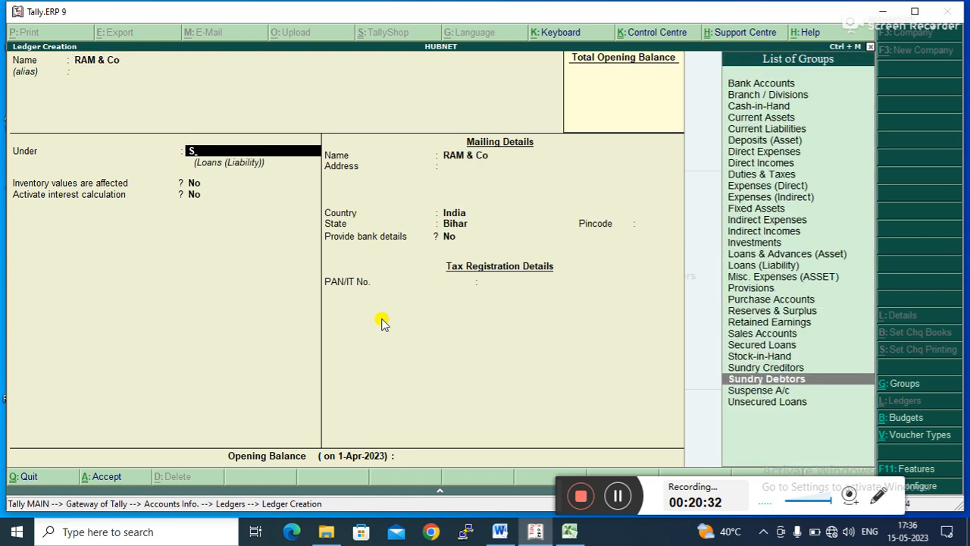
pyautogui.press('Return')
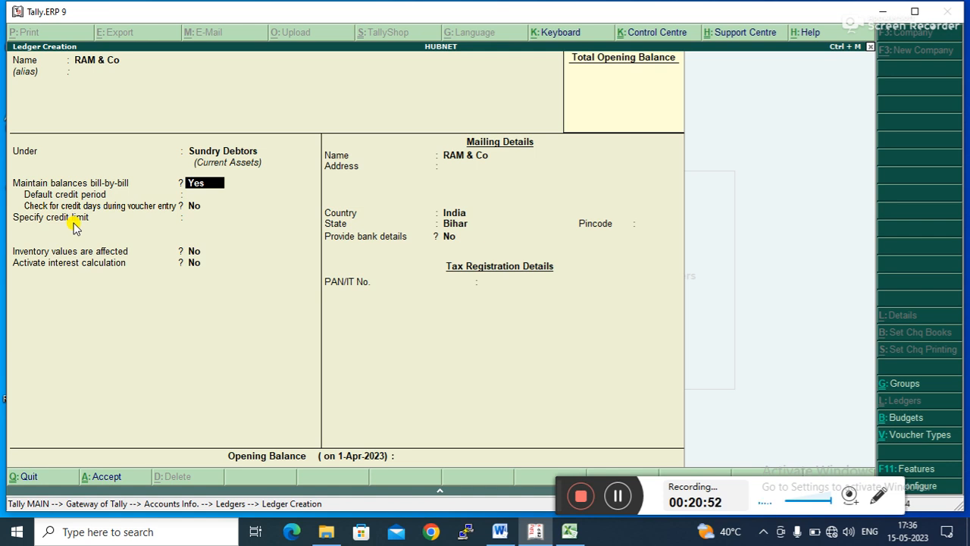
# - Turn off bill-by-bill balances for RAM & Co, set its credit limit to 1,00,000 and save the ledger
pyautogui.write('n')
pyautogui.press('Return')
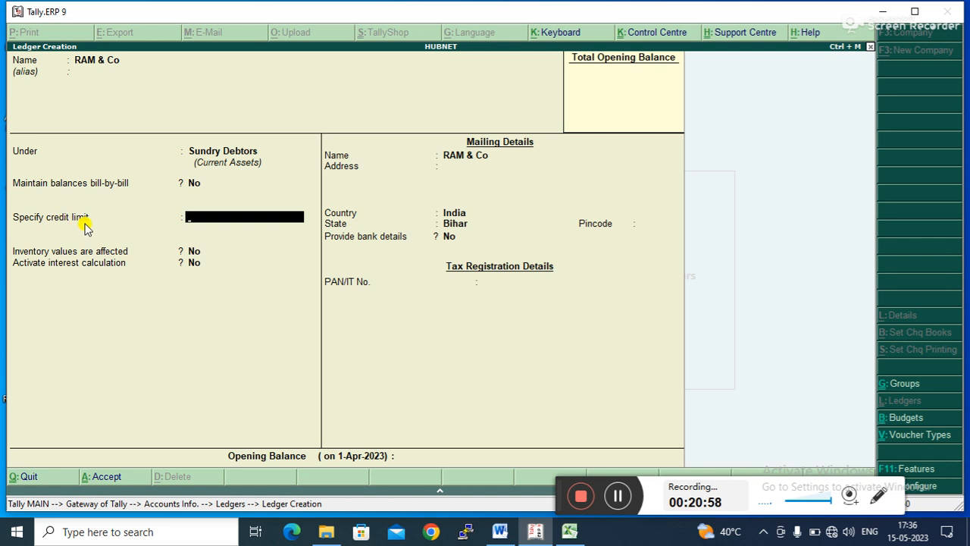
pyautogui.write('1,00,000.00 Dr')
pyautogui.press('Return')
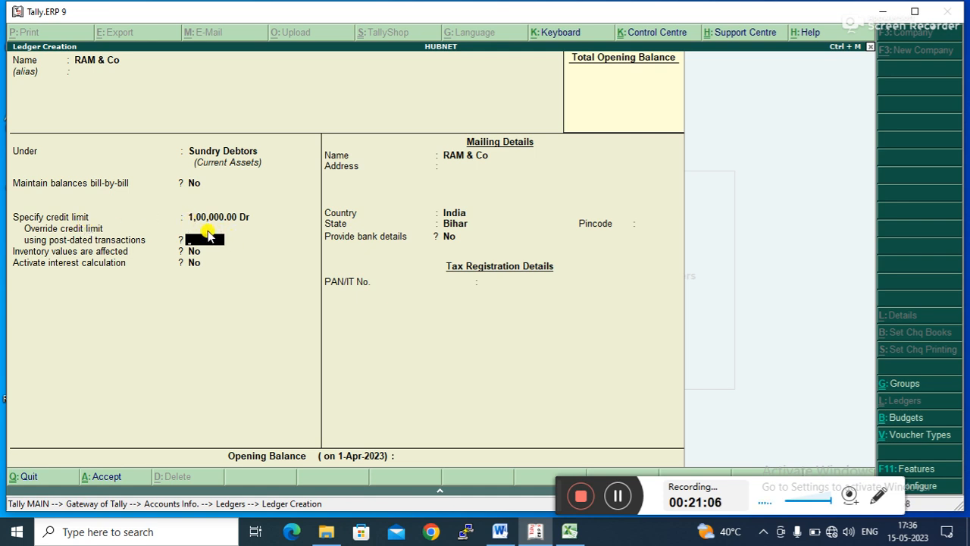
pyautogui.press('Return')
pyautogui.press('Return')
pyautogui.press('Return')
pyautogui.press('Return')
pyautogui.press('Return')
pyautogui.press('Return')
pyautogui.press('Return')
pyautogui.press('Return')
pyautogui.press('Return')
pyautogui.press('Return')
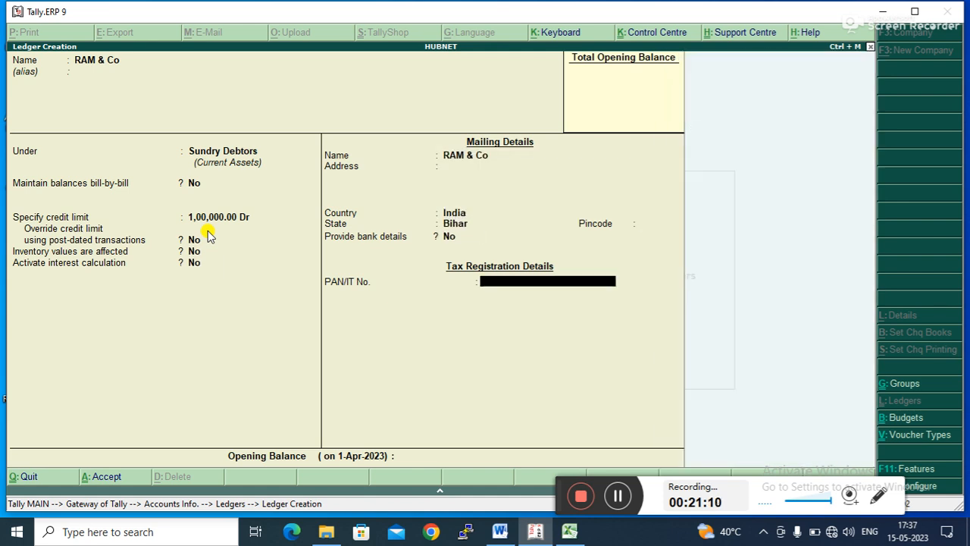
pyautogui.press('Return')
# - Open a new Sales voucher and choose RAM & Co as the party account
pyautogui.press('Return')
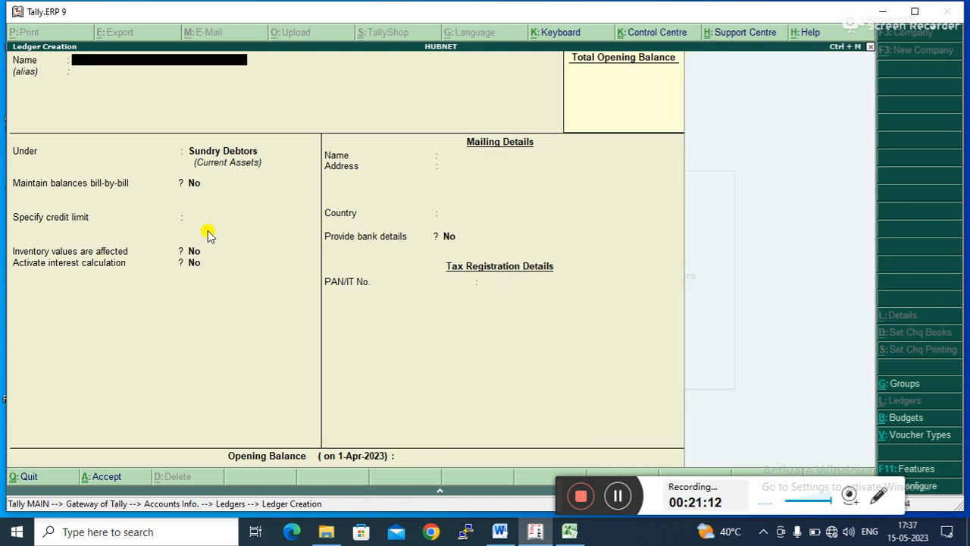
pyautogui.press('Escape')
pyautogui.press('Return')
pyautogui.press('Escape')
pyautogui.press('Escape')
pyautogui.press('Down')
pyautogui.press('Down')
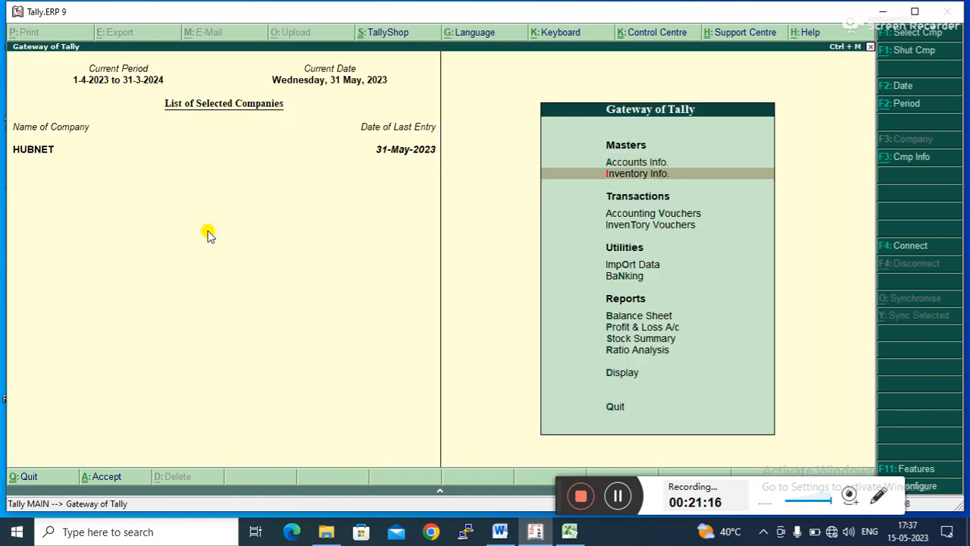
pyautogui.press('Return')
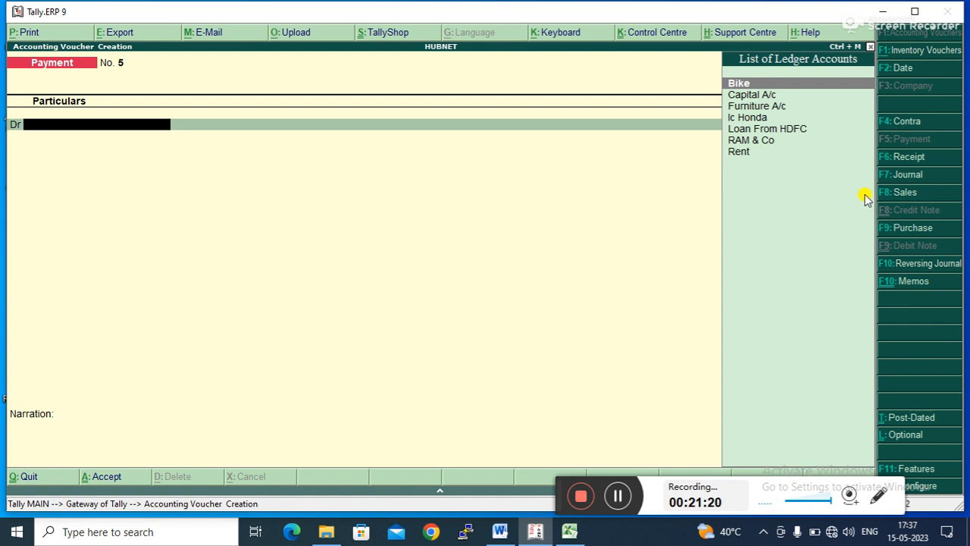
pyautogui.click(901, 194)
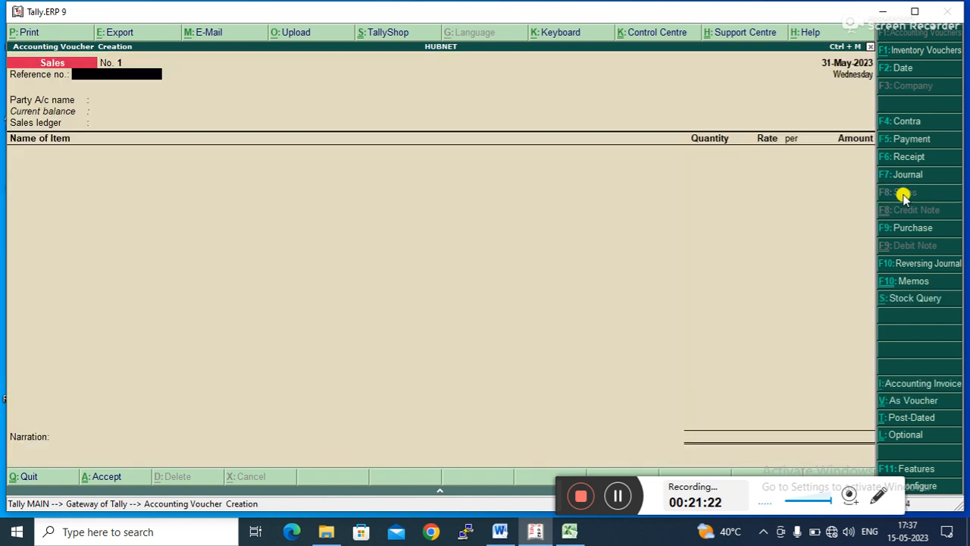
pyautogui.press('Down')
pyautogui.press('Down')
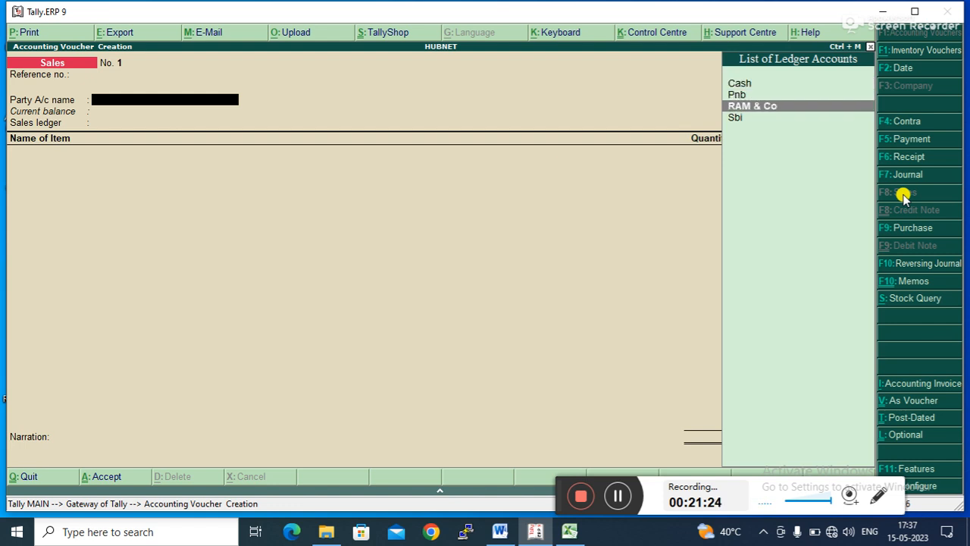
pyautogui.press('Return')
pyautogui.hotkey('ctrl', 'a')
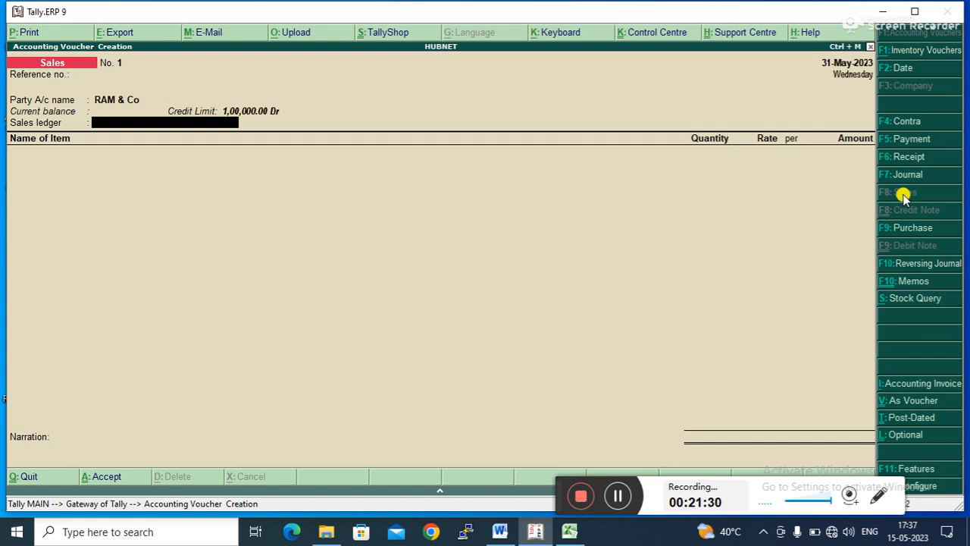
# - Create a ledger named Purchase under Purchase Accounts from within the voucher and accept it
pyautogui.hotkey('alt', 'c')
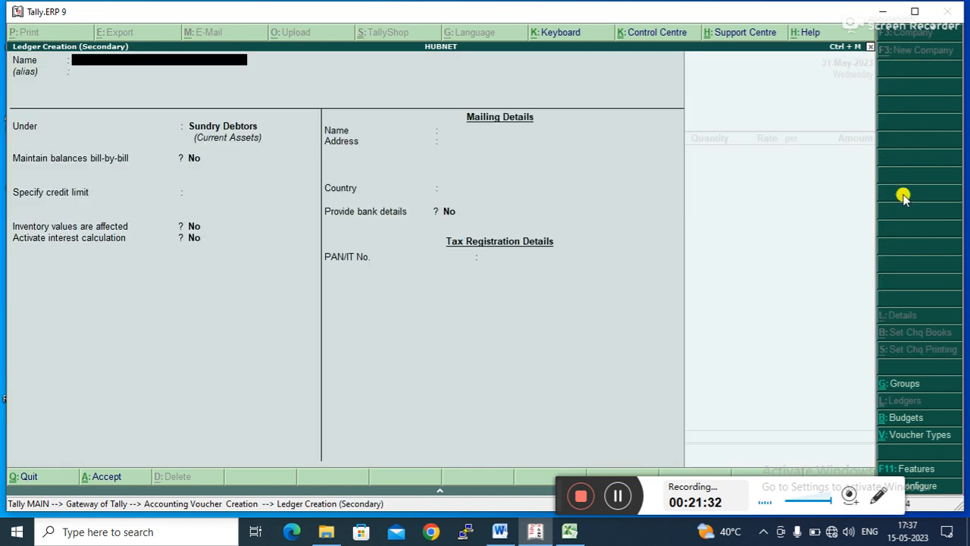
pyautogui.write('Purchase')
pyautogui.press('Return')
pyautogui.press('Return')
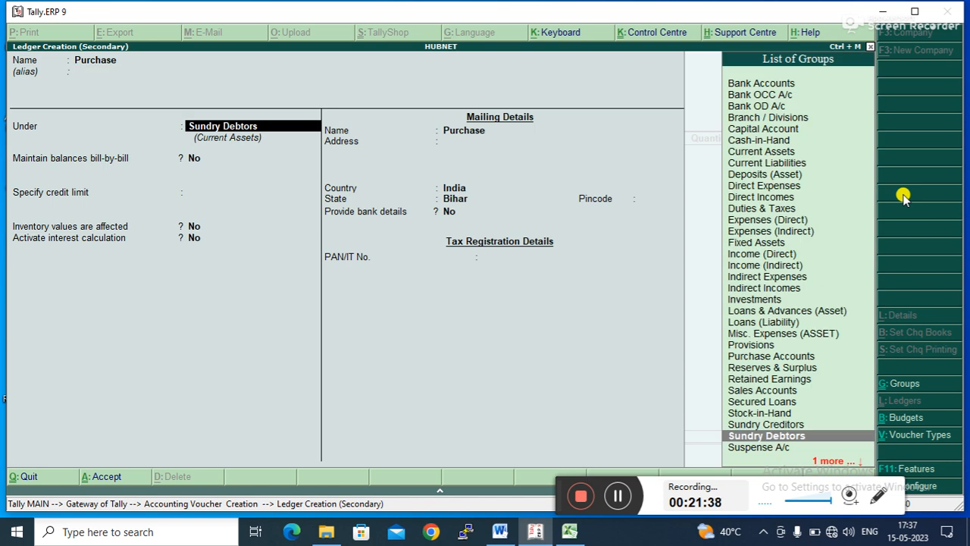
pyautogui.write('Pu')
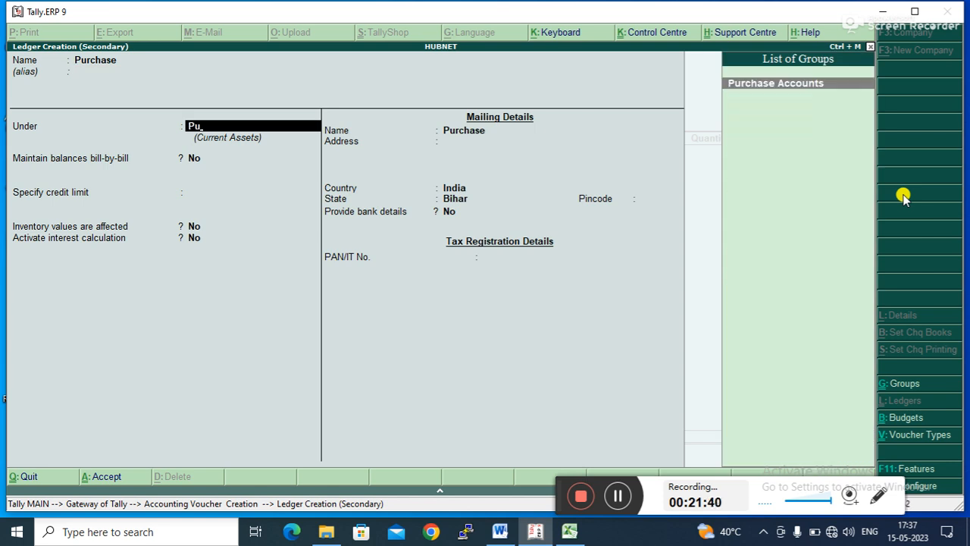
pyautogui.press('Return')
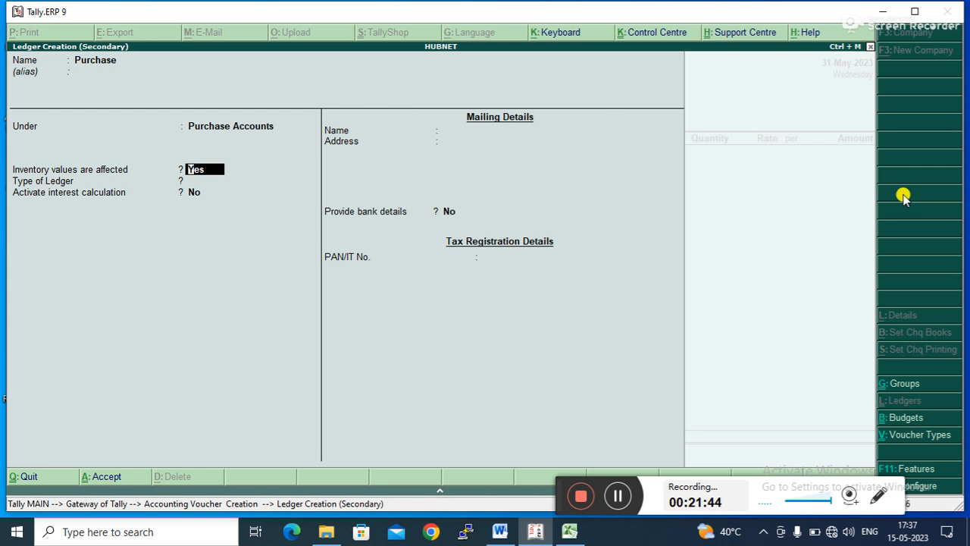
pyautogui.press('Return')
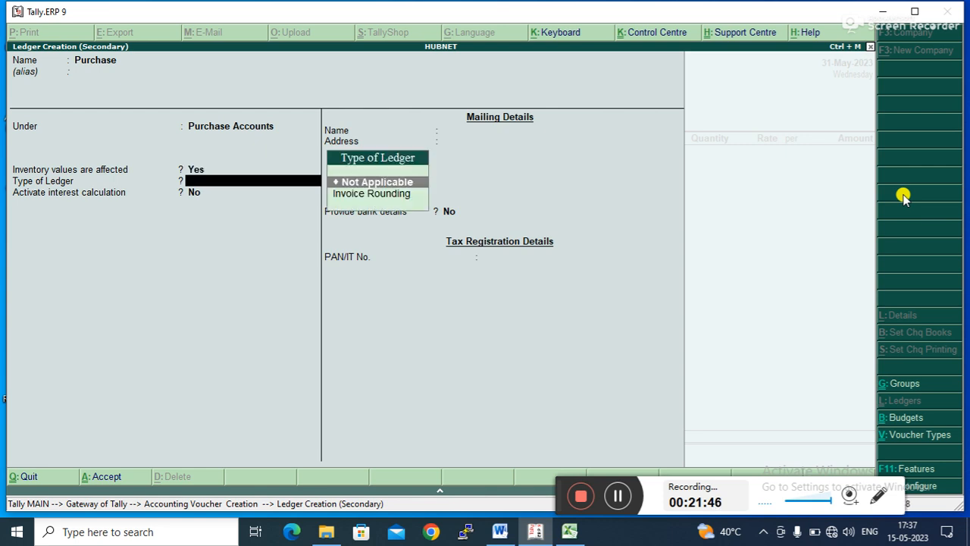
pyautogui.press('Return')
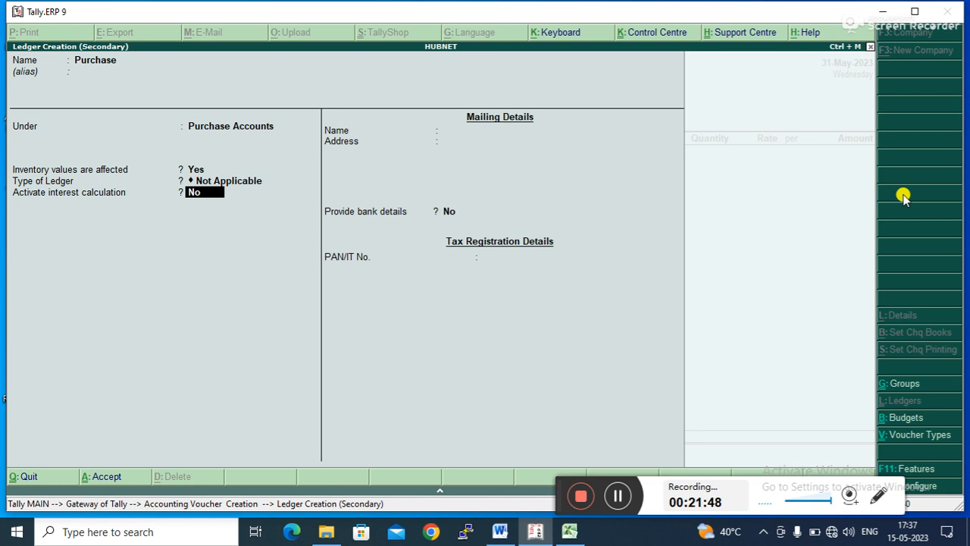
pyautogui.press('Return')
pyautogui.press('Return')
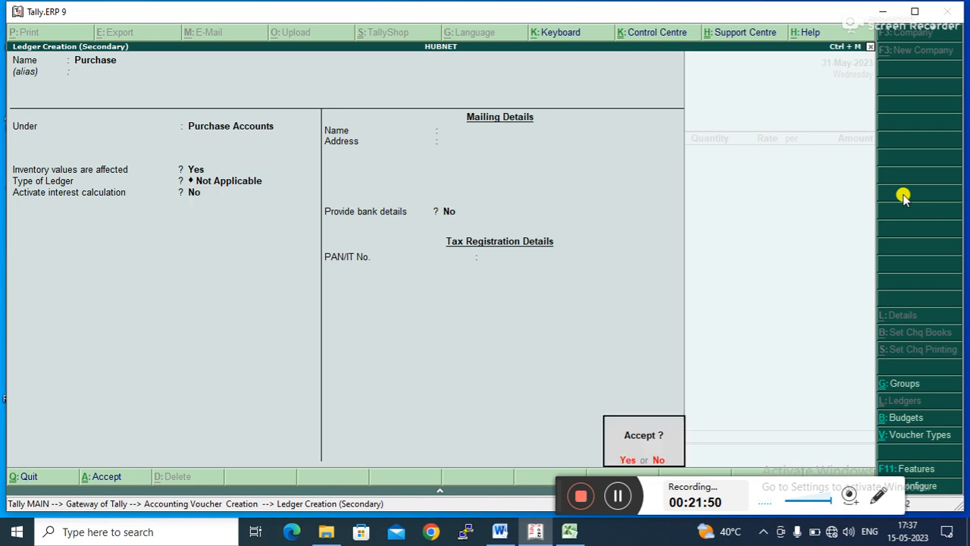
pyautogui.press('Return')
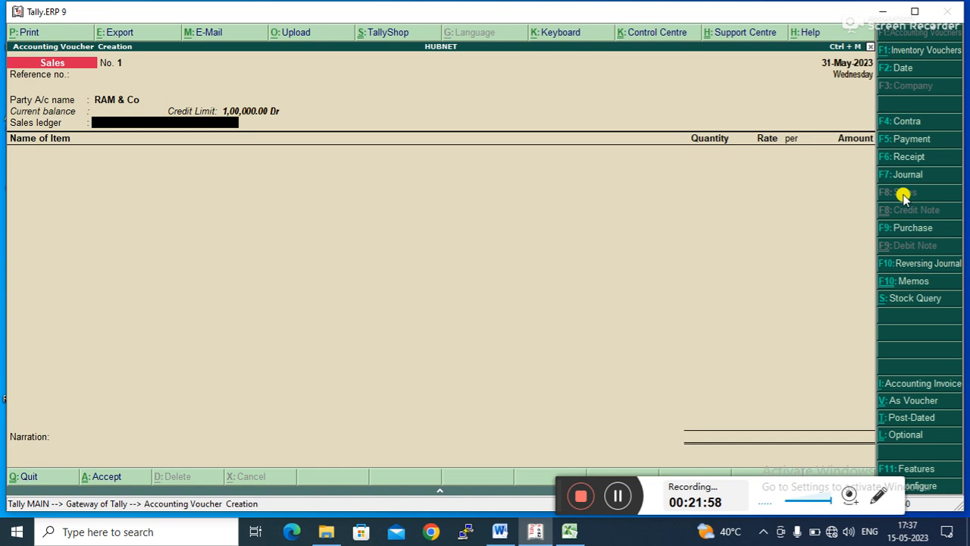
# - Create a ledger named Sales under Sales Accounts and use it as the voucher's sales ledger
pyautogui.hotkey('alt', 'c')
pyautogui.write('Sales')
pyautogui.press('Return')
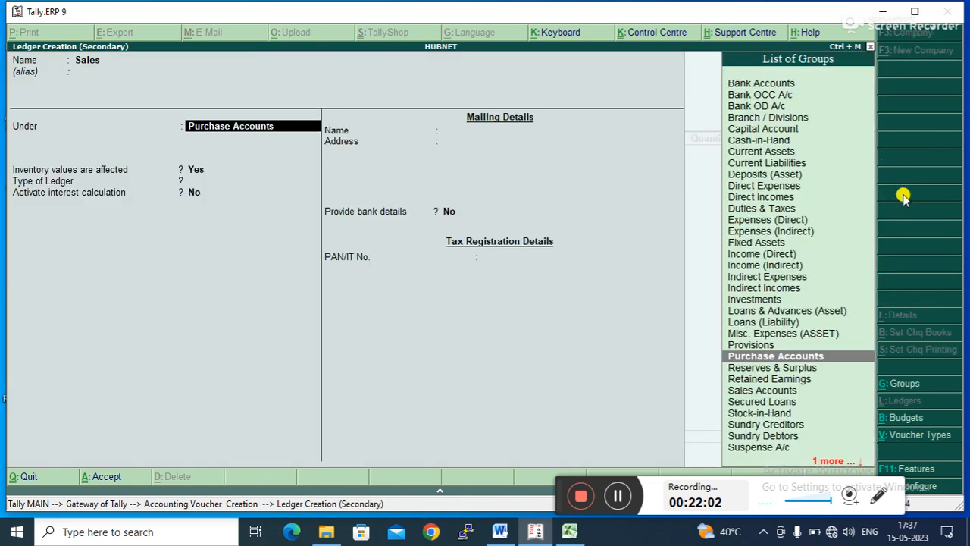
pyautogui.write('S')
pyautogui.press('Down')
pyautogui.press('Up')
pyautogui.press('Return')
pyautogui.press('Return')
pyautogui.press('Return')
pyautogui.press('Return')
pyautogui.press('Return')
pyautogui.press('Return')
pyautogui.press('Return')
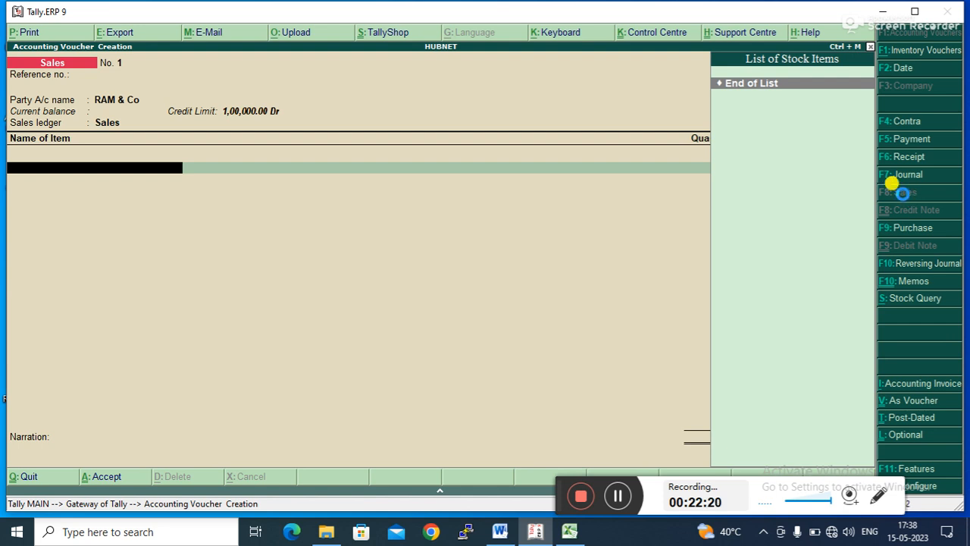
# - Start creating a new stock item from the voucher's item line
pyautogui.hotkey('alt', 'c')
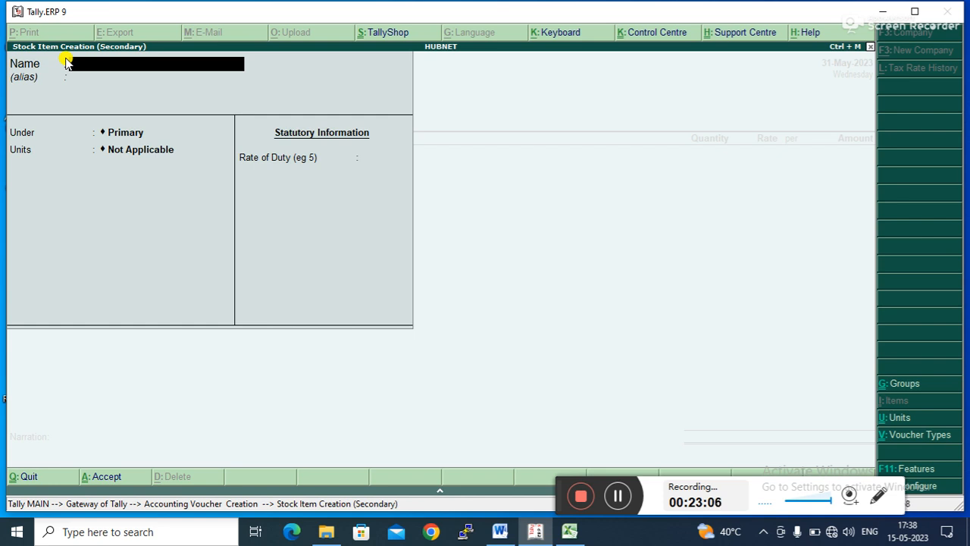
# - Enter Laptop as the new stock item's name, keeping it under Primary
pyautogui.write('Laptop')
pyautogui.press('Return')
pyautogui.press('Return')
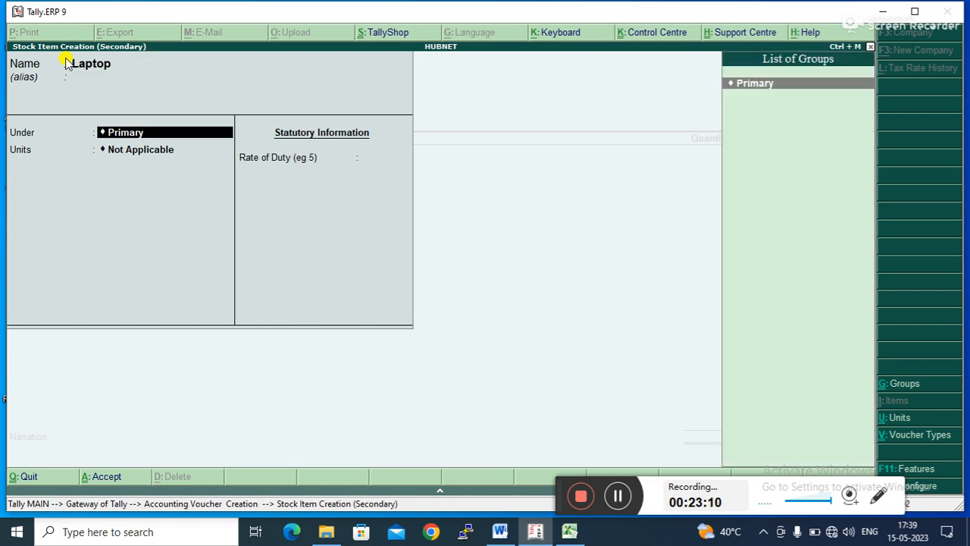
pyautogui.press('Return')
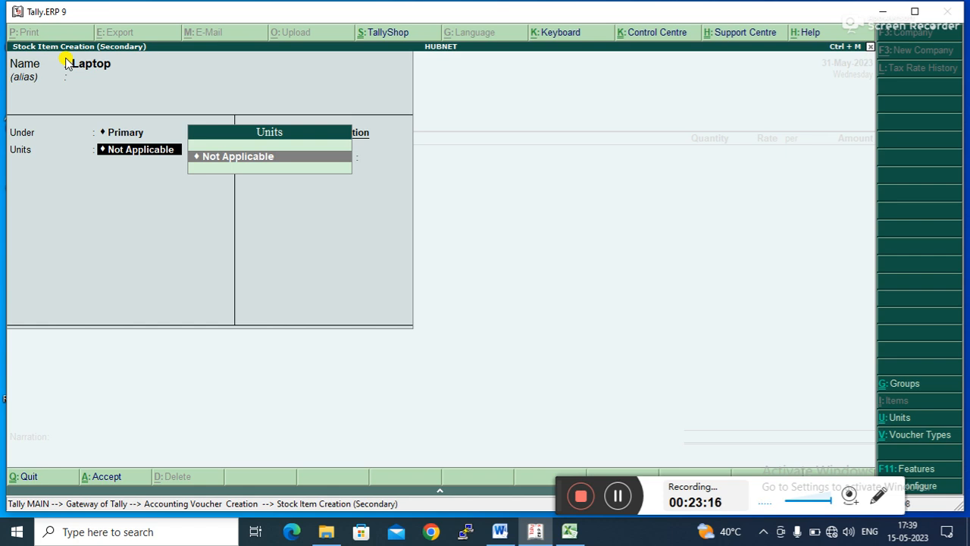
# - Create a simple unit P with formal name Pcs for Laptop and accept the stock item
pyautogui.hotkey('alt', 'c')
pyautogui.write('P')
pyautogui.press('Return')
pyautogui.write('Pc')
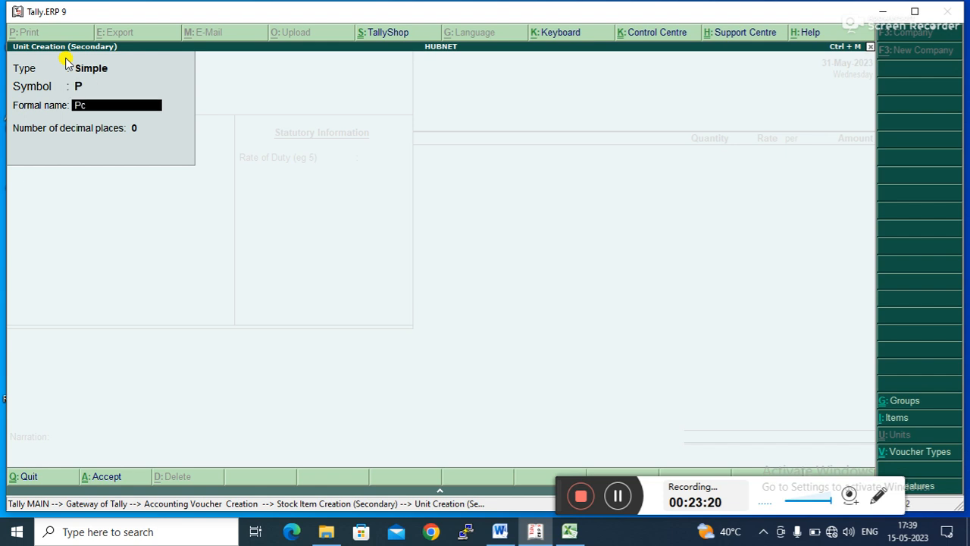
pyautogui.write('s')
pyautogui.press('Return')
pyautogui.press('Return')
pyautogui.press('Return')
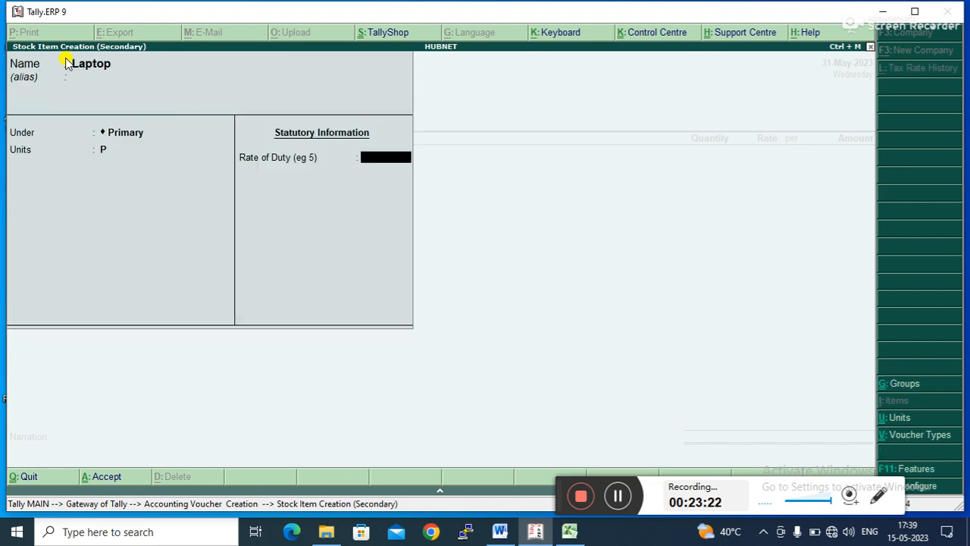
pyautogui.press('Return')
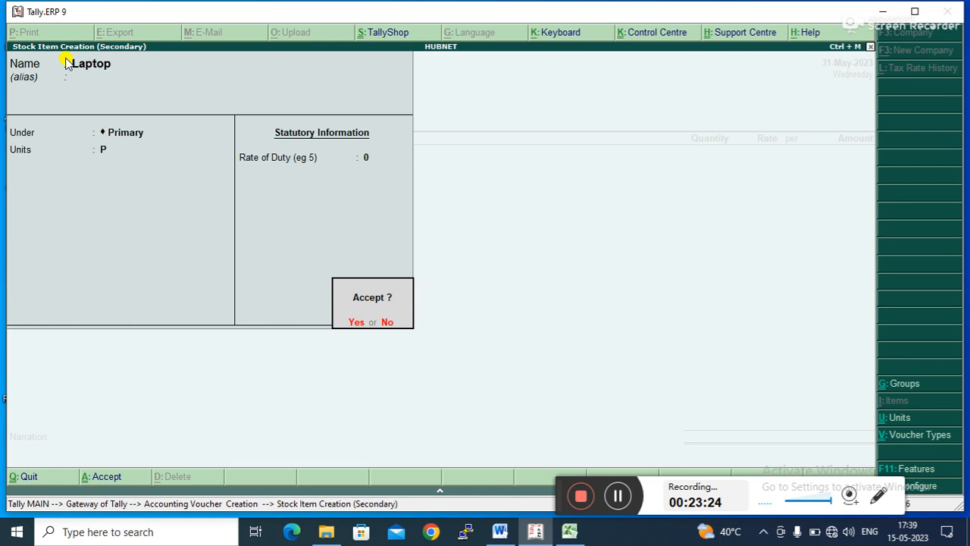
pyautogui.press('Return')
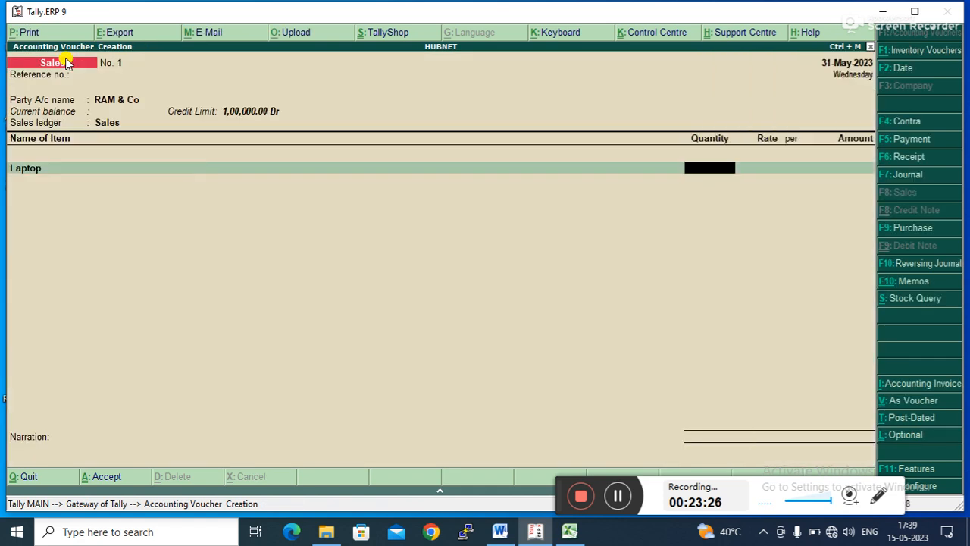
# - Reopen the Laptop stock item and set its opening balance to 10 P at a rate of 40000
pyautogui.press('BackSpace')
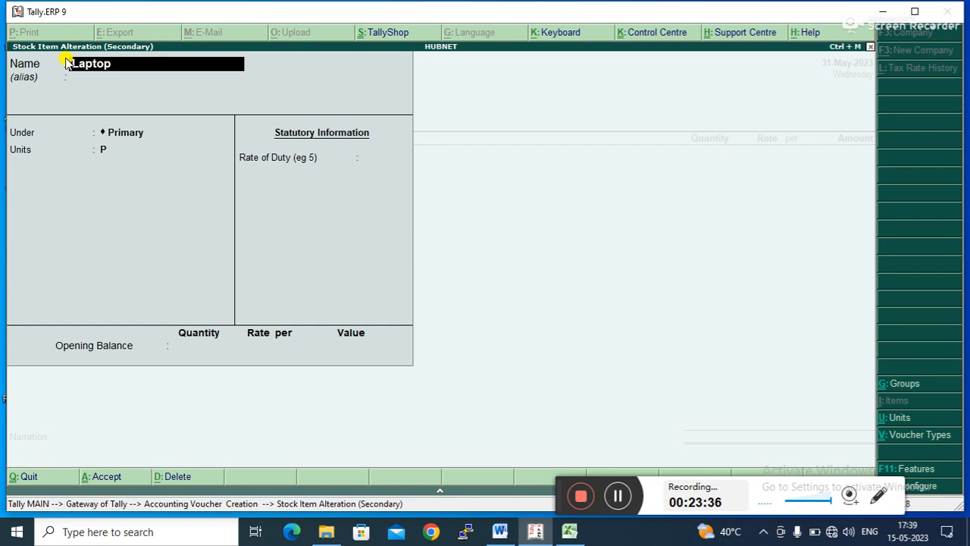
pyautogui.press('Return')
pyautogui.press('Return')
pyautogui.press('Return')
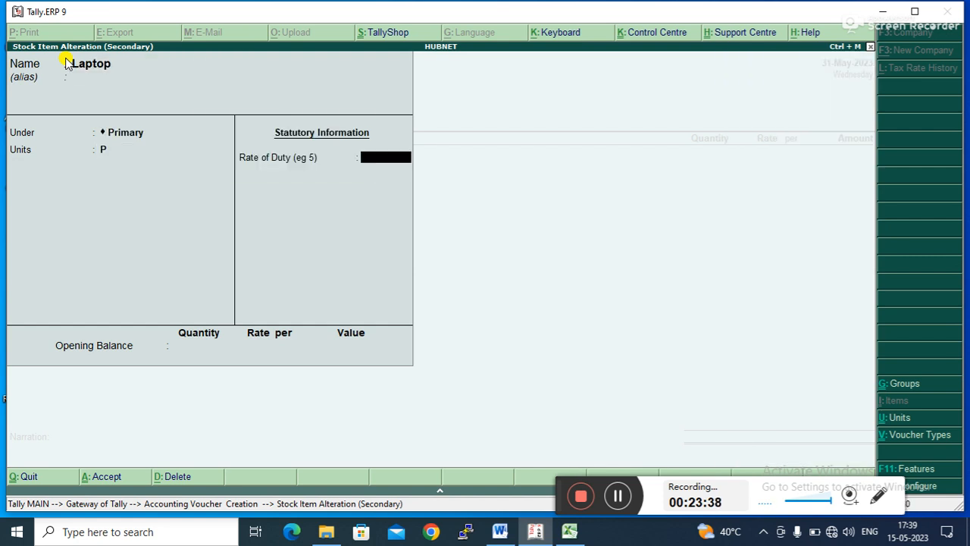
pyautogui.press('Return')
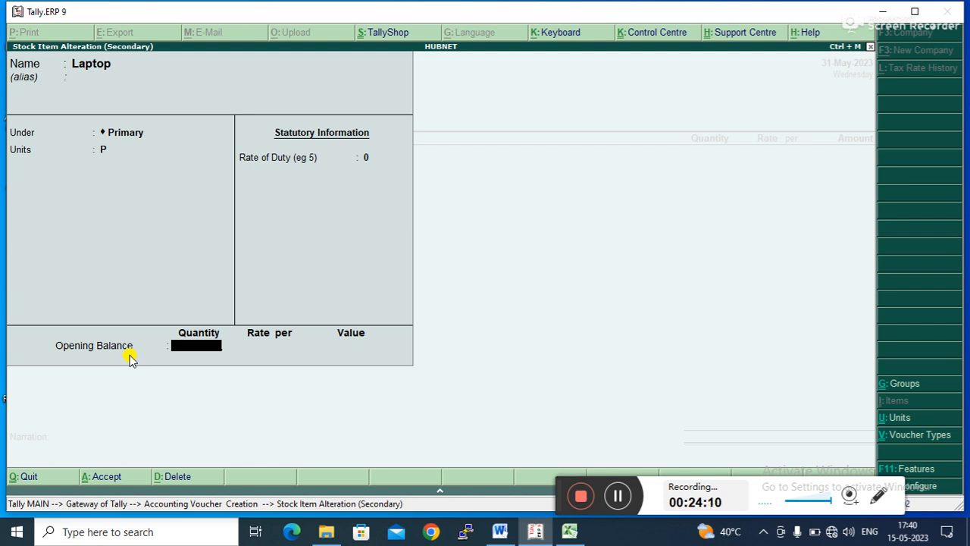
pyautogui.write('0')
pyautogui.press('Return')
pyautogui.write('5')
pyautogui.press('BackSpace')
pyautogui.write('40000')
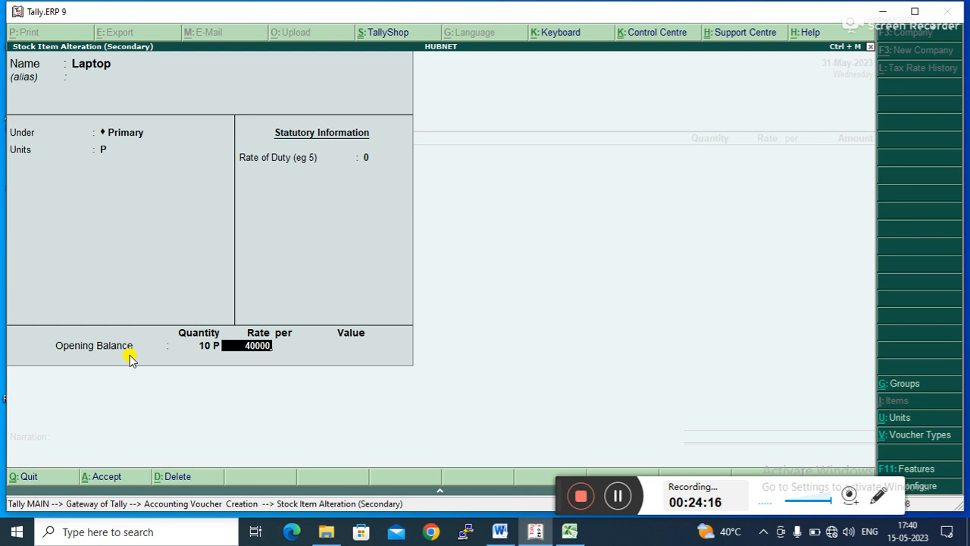
pyautogui.press('Return')
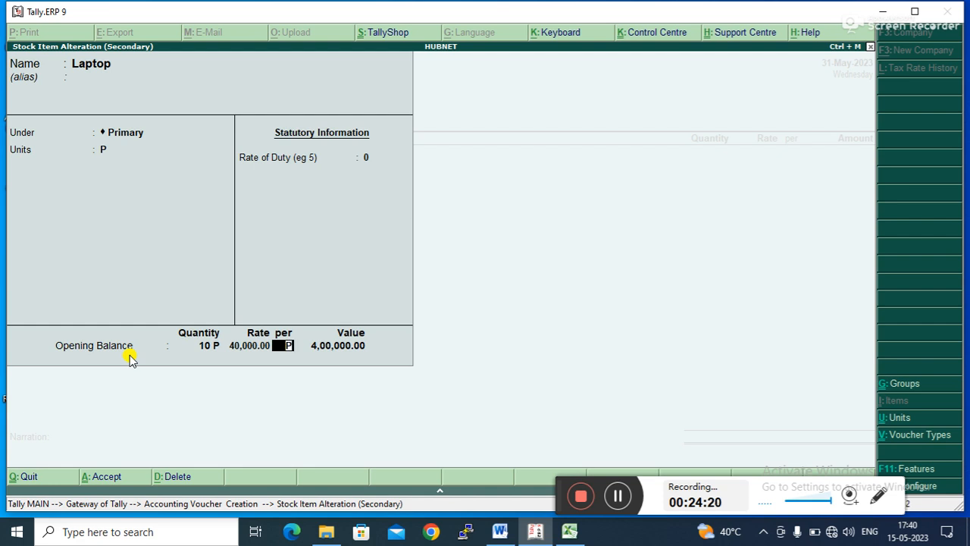
pyautogui.press('Return')
pyautogui.press('Return')
pyautogui.press('Return')
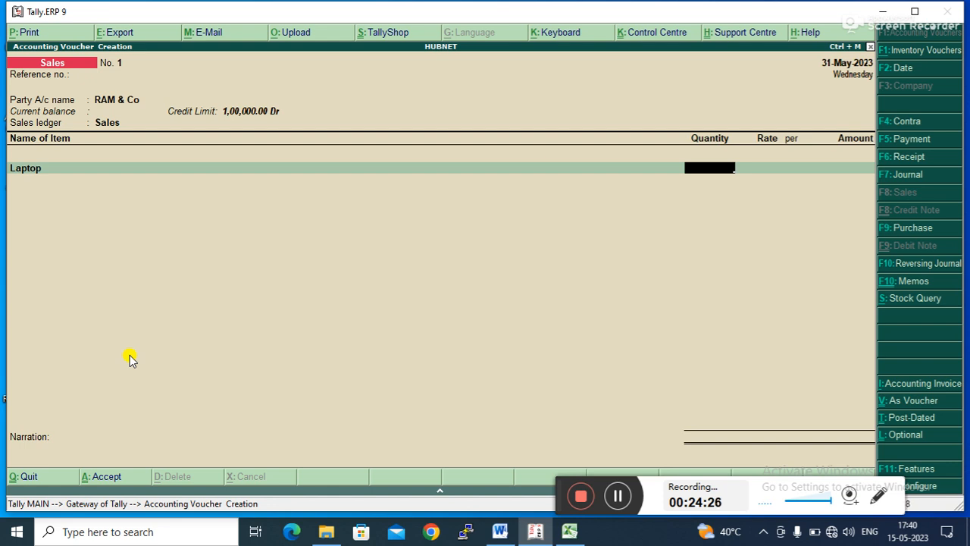
# - Enter 4 P of Laptop at a rate of 50000 on the sales voucher and try to finish it
pyautogui.write('4')
pyautogui.press('Return')
pyautogui.write('50000')
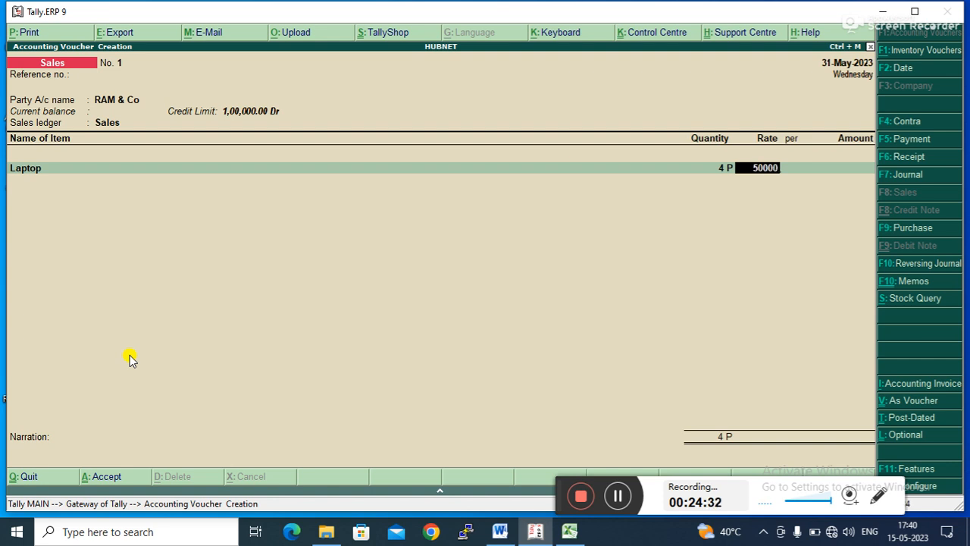
pyautogui.press('Return')
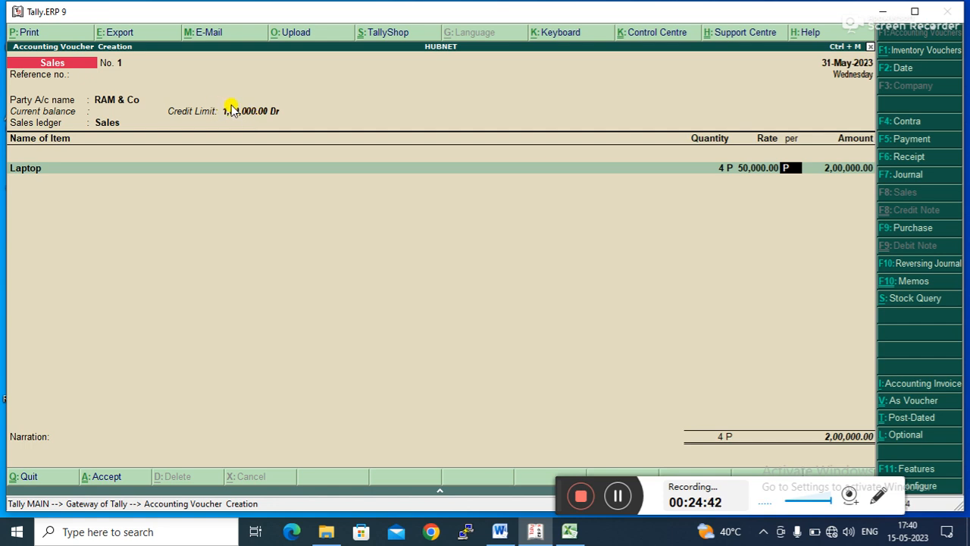
pyautogui.press('Return')
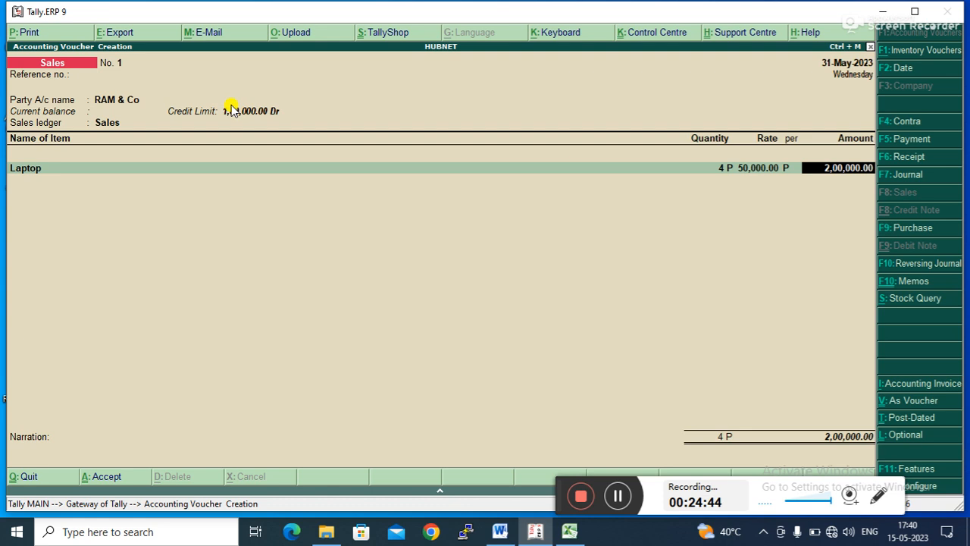
pyautogui.press('Return')
pyautogui.press('Return')
pyautogui.press('Return')
pyautogui.press('Return')
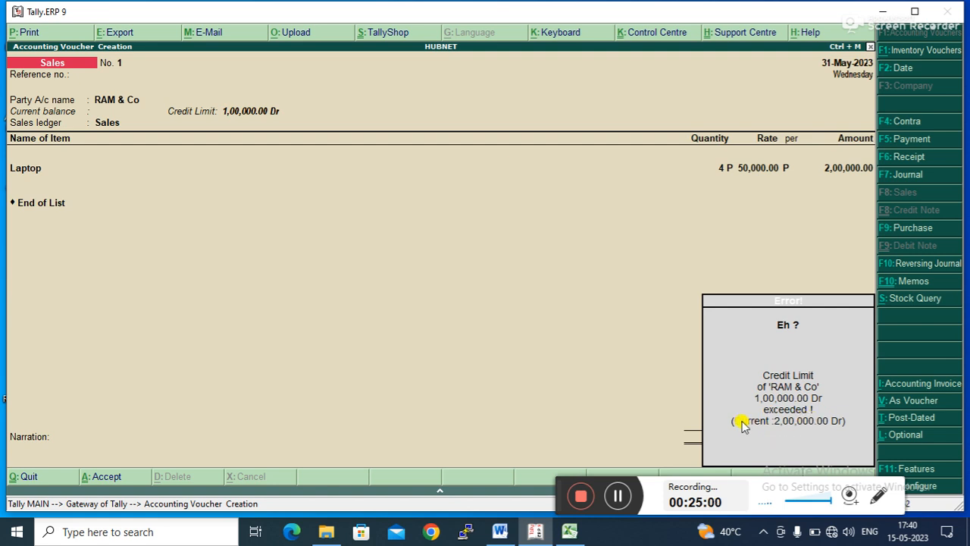
pyautogui.press('Return')
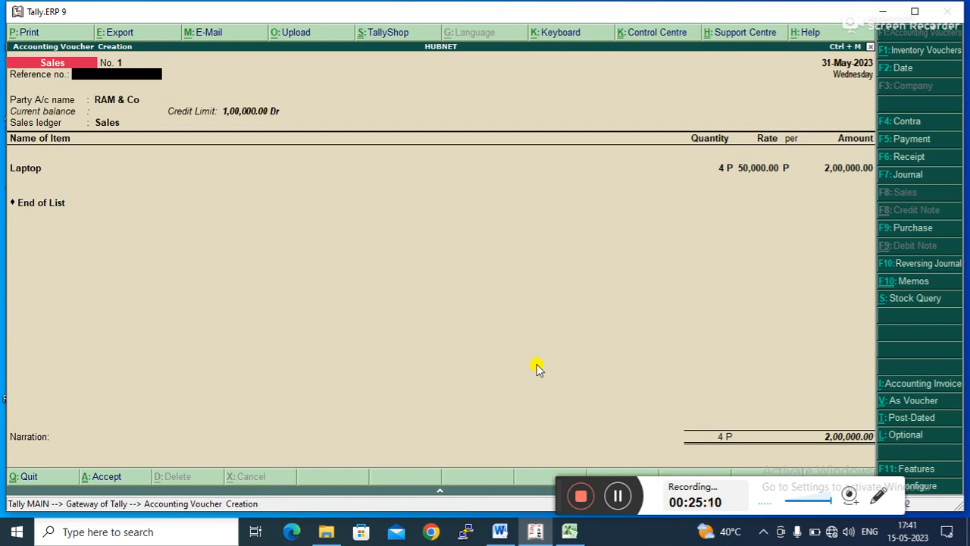
# - Pass through the party details and change the Laptop quantity to 2 P
pyautogui.press('Return')
pyautogui.press('Return')
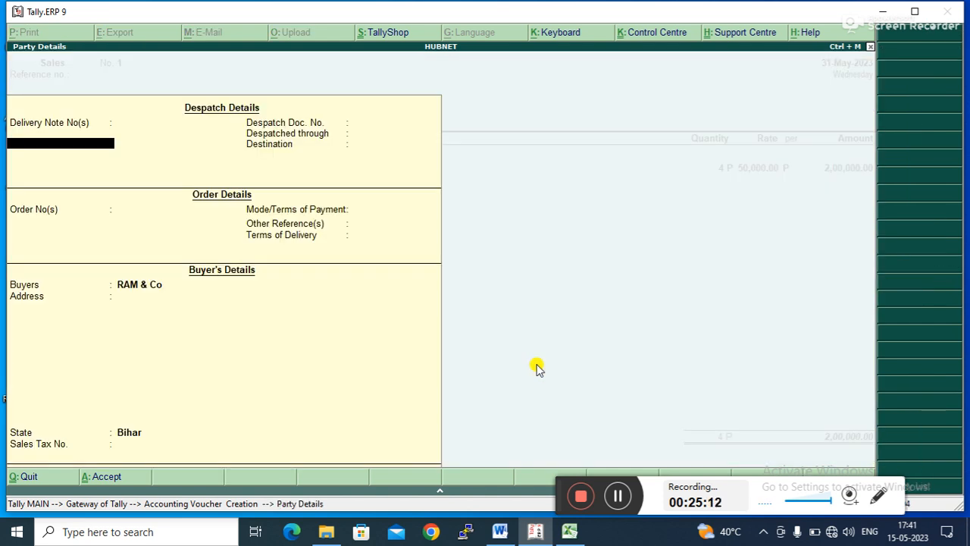
pyautogui.hotkey('ctrl', 'a')
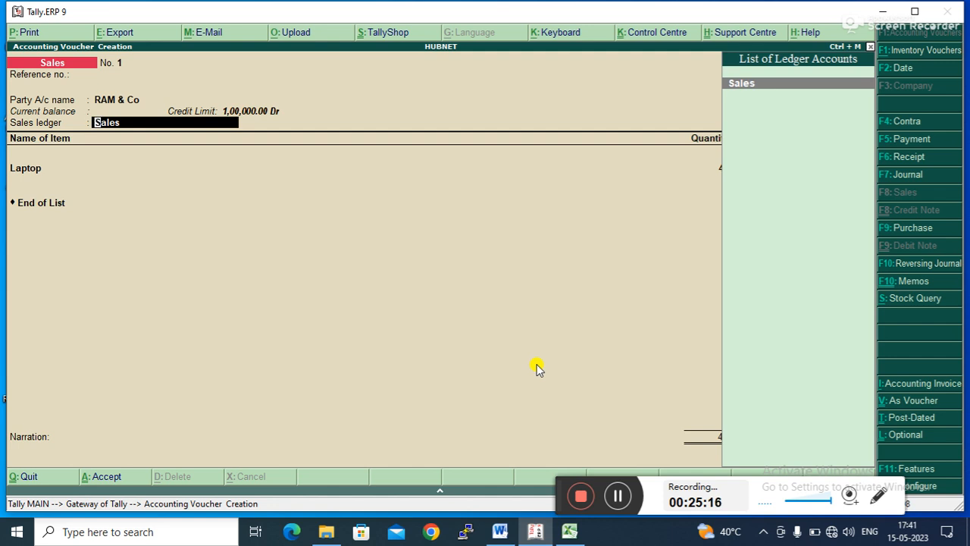
pyautogui.press('Return')
pyautogui.press('Return')
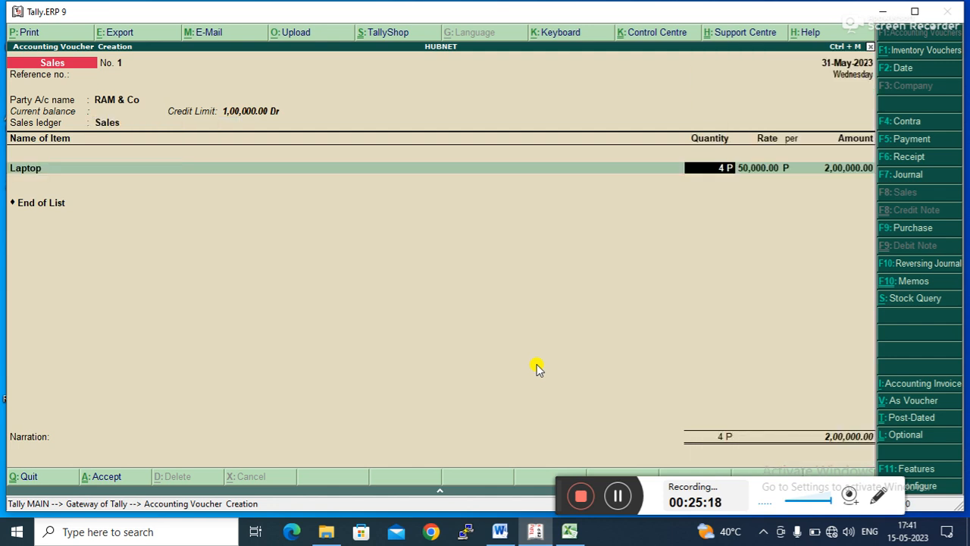
pyautogui.write('2')
pyautogui.press('Return')
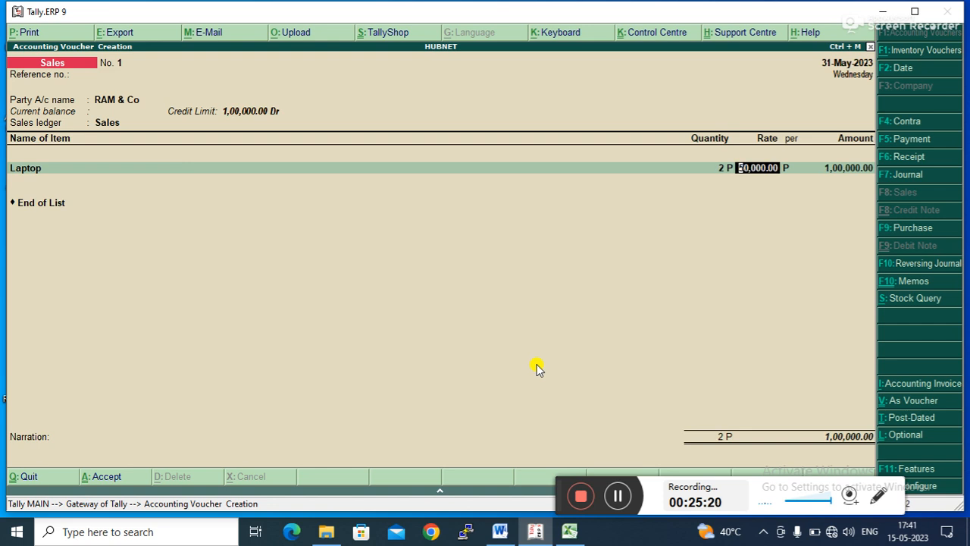
# - Complete the remaining voucher lines and accept the sales voucher
pyautogui.press('Return')
pyautogui.press('Return')
pyautogui.press('Return')
pyautogui.press('Return')
pyautogui.press('Return')
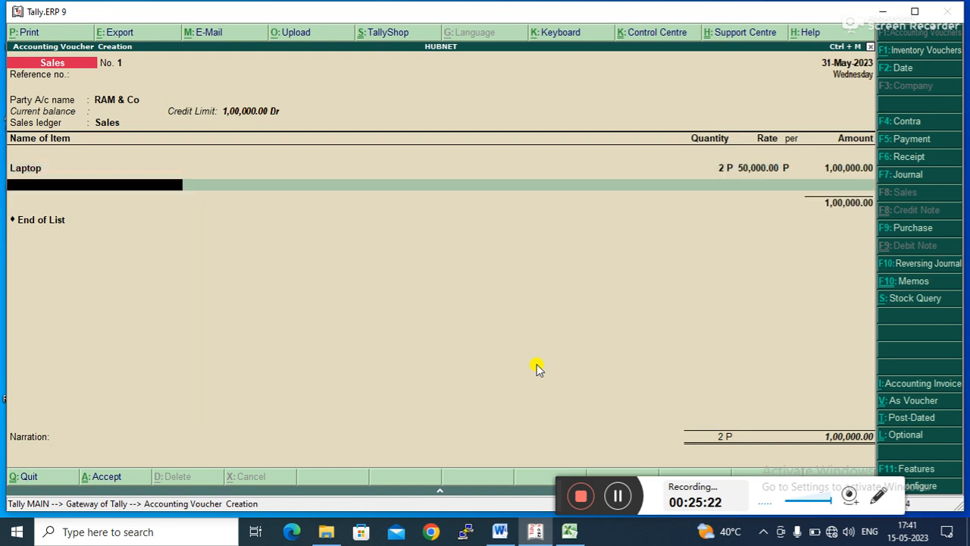
pyautogui.press('Return')
pyautogui.press('Return')
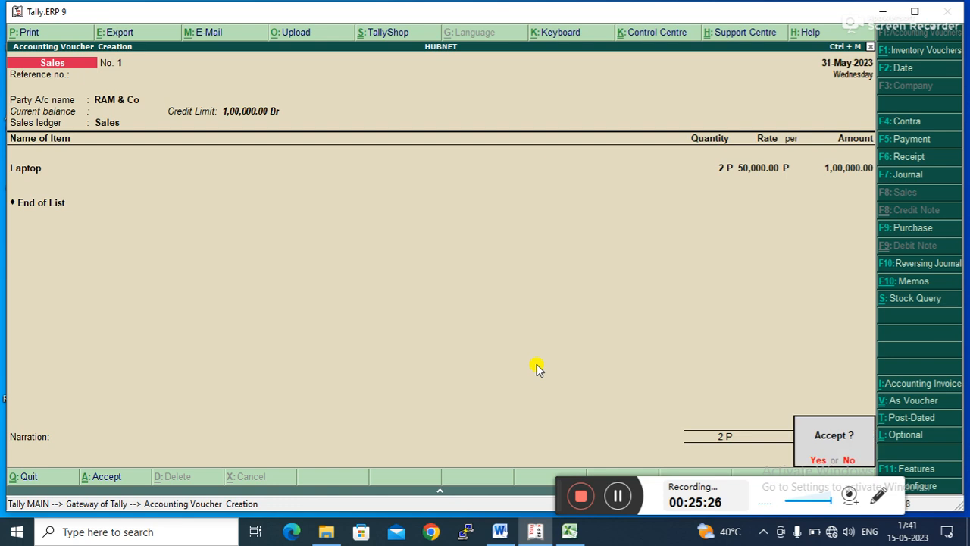
pyautogui.press('Return')
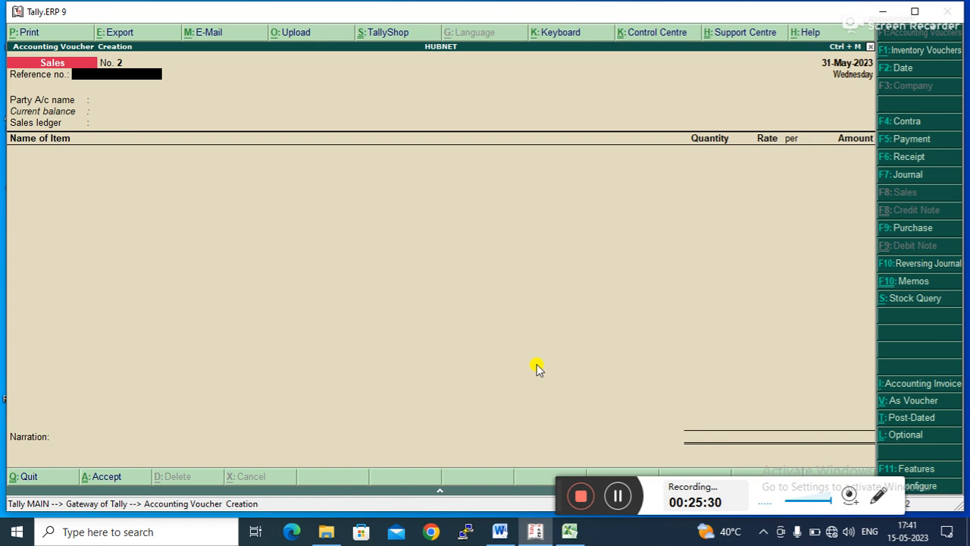
# - Start the next sales voucher with RAM & Co as party and Sales as the sales ledger
pyautogui.press('Return')
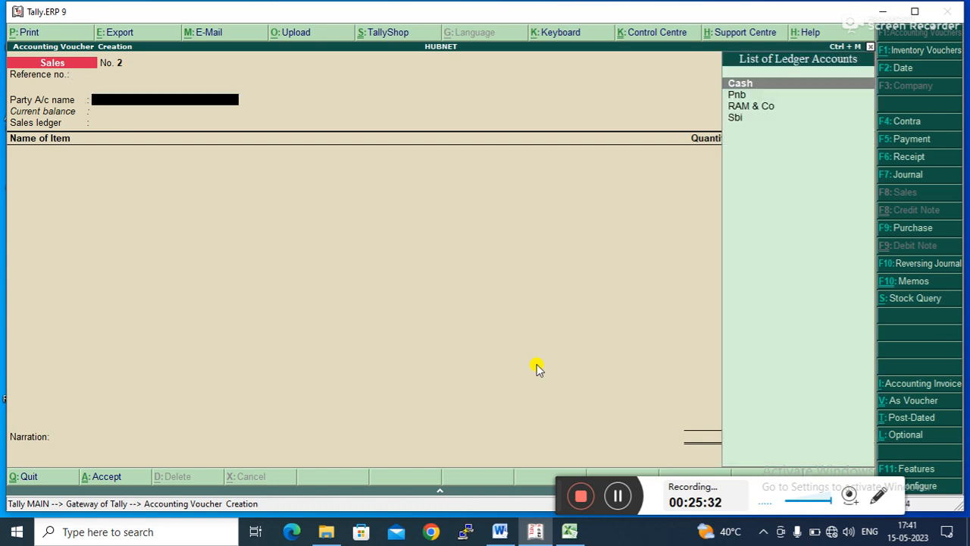
pyautogui.press('Down')
pyautogui.press('Down')
pyautogui.press('Return')
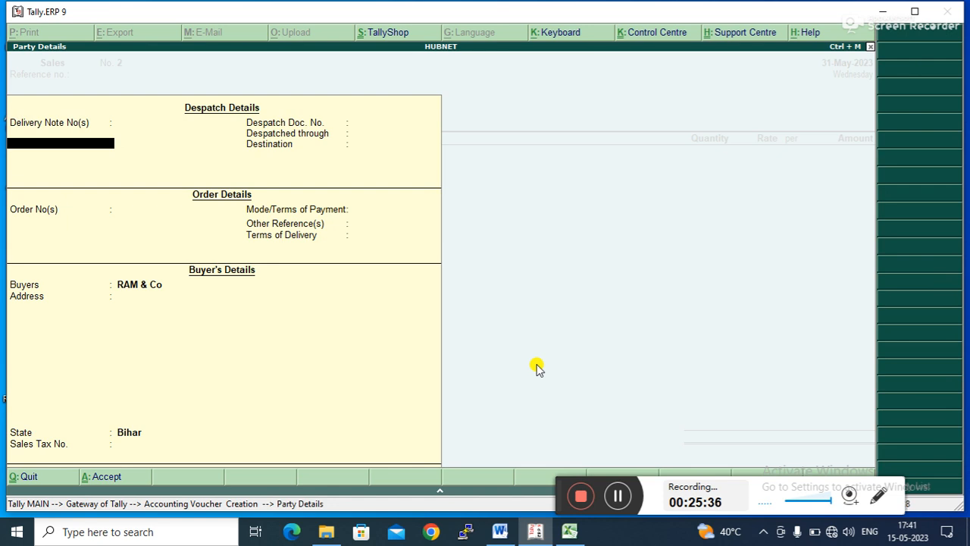
pyautogui.hotkey('ctrl', 'a')
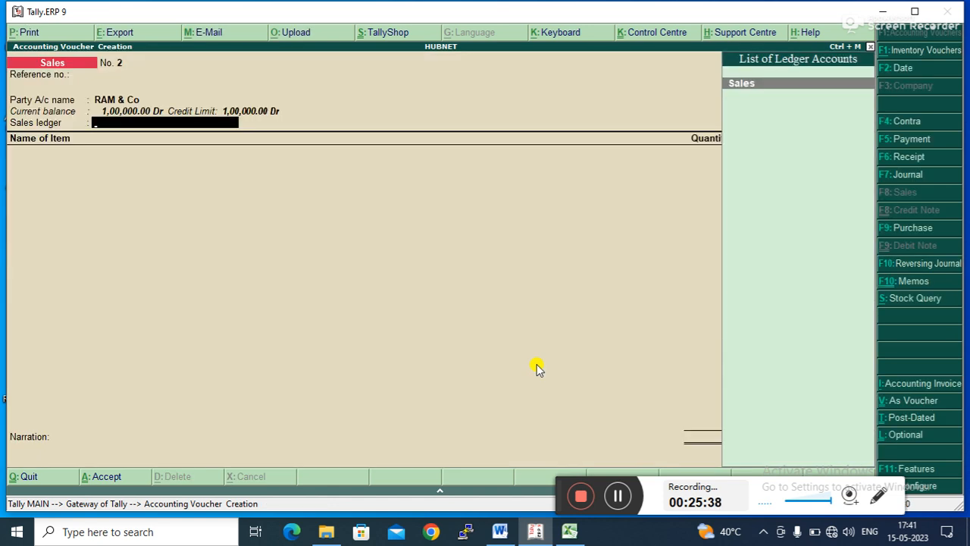
pyautogui.press('Return')
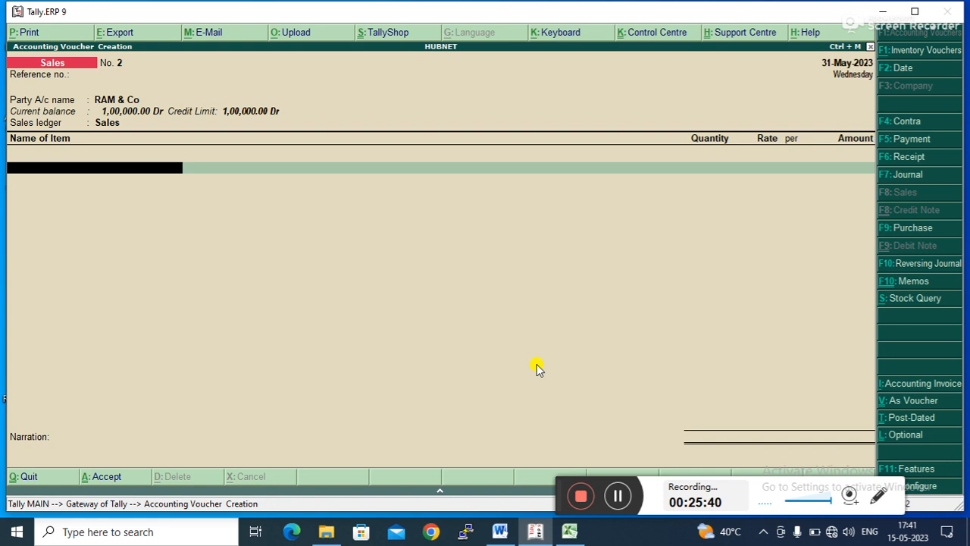
# - Create a stock item named Pendrive under Primary with unit P and accept it
pyautogui.hotkey('alt', 'c')
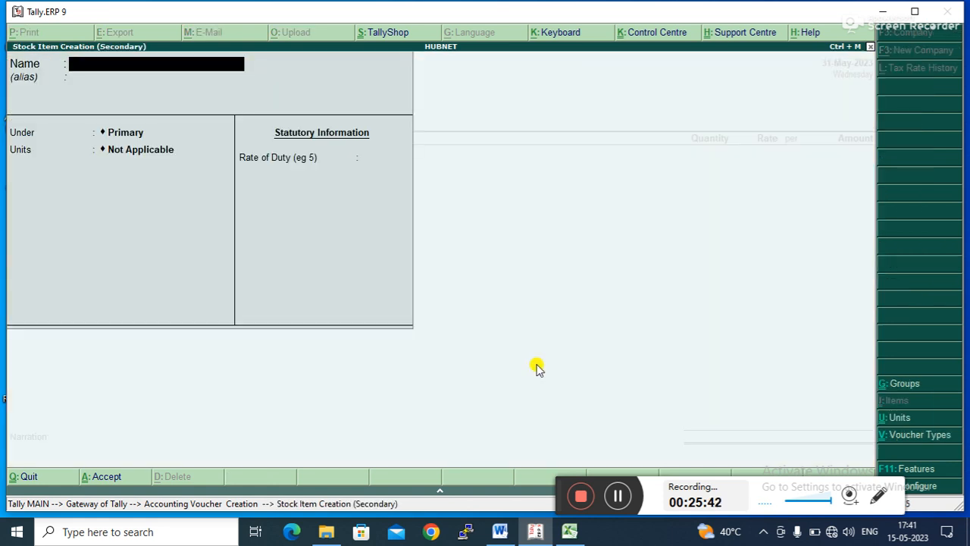
pyautogui.write('Pendrive')
pyautogui.press('Return')
pyautogui.press('Return')
pyautogui.press('Return')
pyautogui.press('Down')
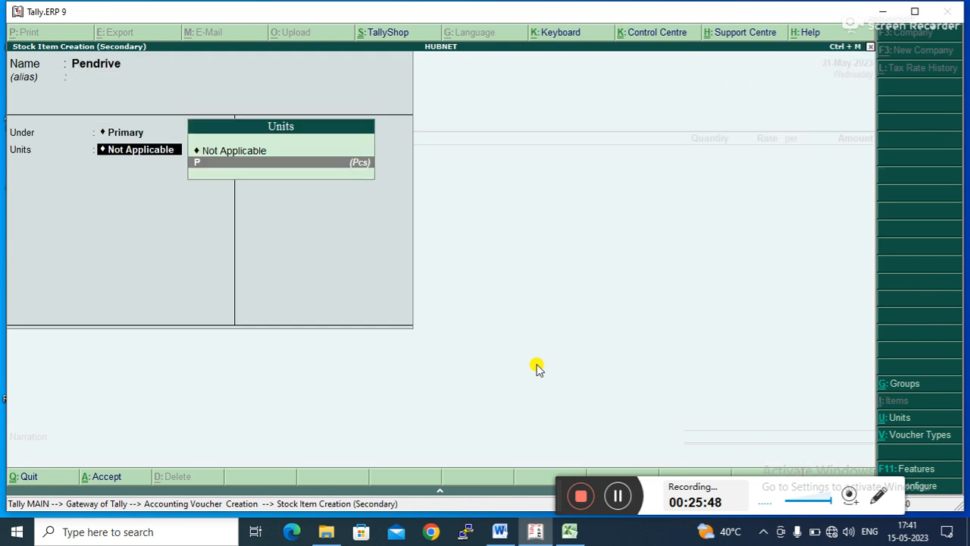
pyautogui.press('Return')
pyautogui.press('Return')
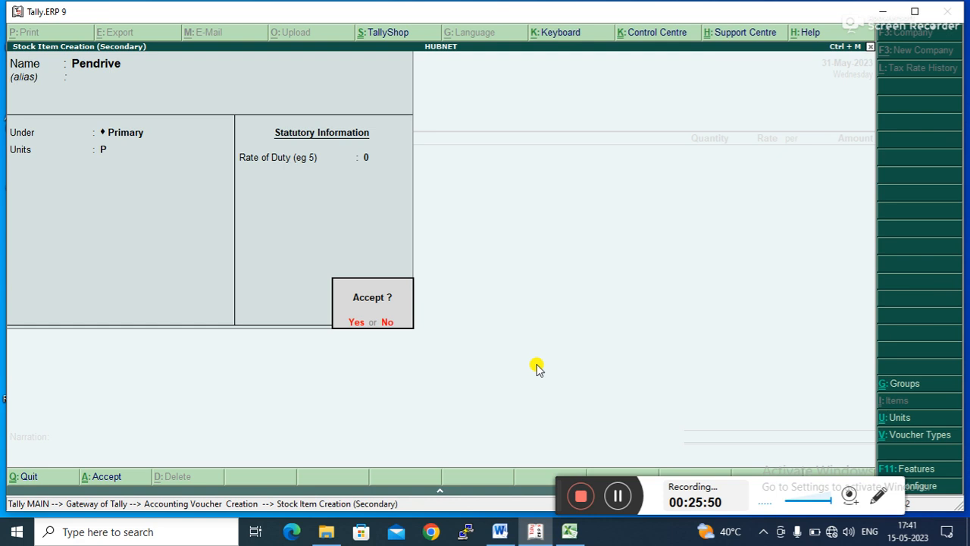
pyautogui.press('Return')
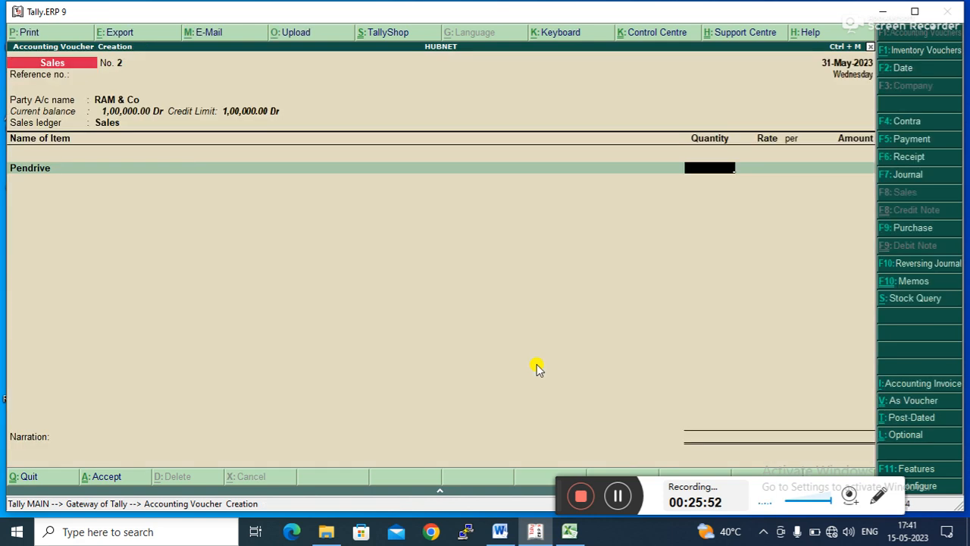
# - Alter the Pendrive stock item to give it an opening balance of 10 P at a rate of 200, and accept it
pyautogui.press('BackSpace')
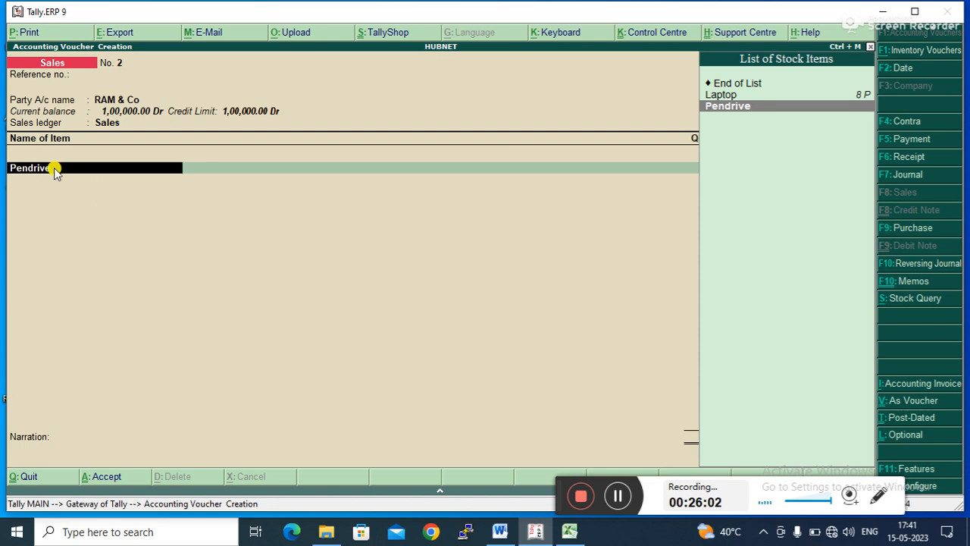
pyautogui.hotkey('ctrl', 'Return')
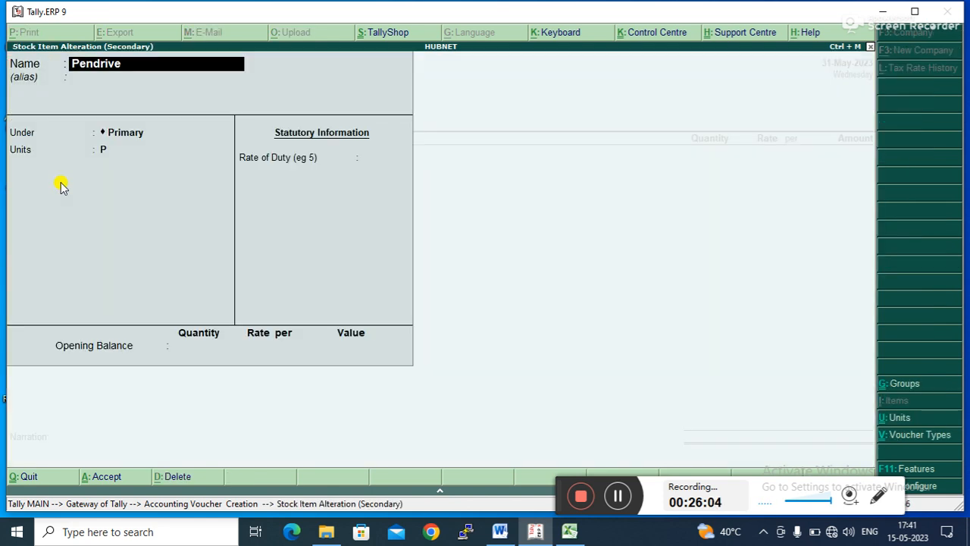
pyautogui.press('Return')
pyautogui.press('Return')
pyautogui.press('Return')
pyautogui.press('Return')
pyautogui.press('Return')
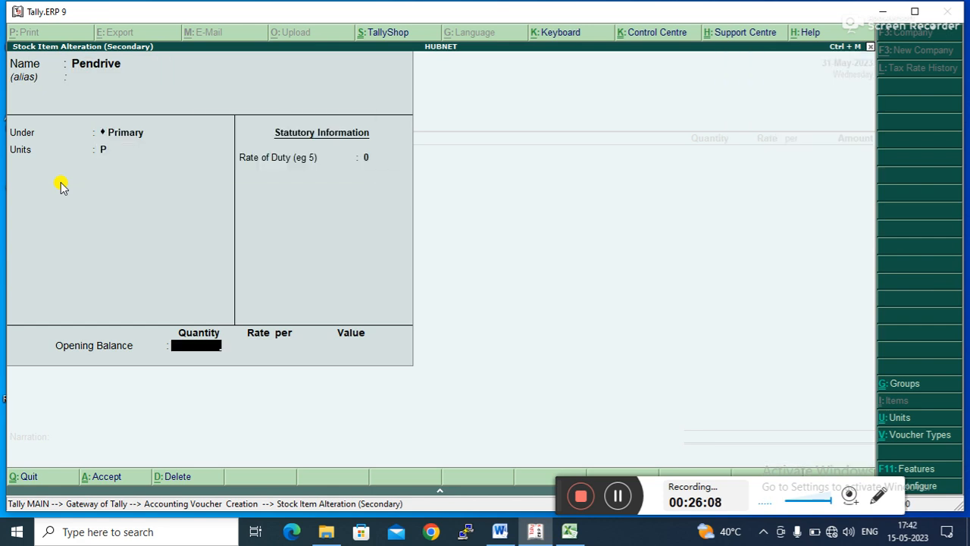
pyautogui.write('10')
pyautogui.press('Return')
pyautogui.write('200')
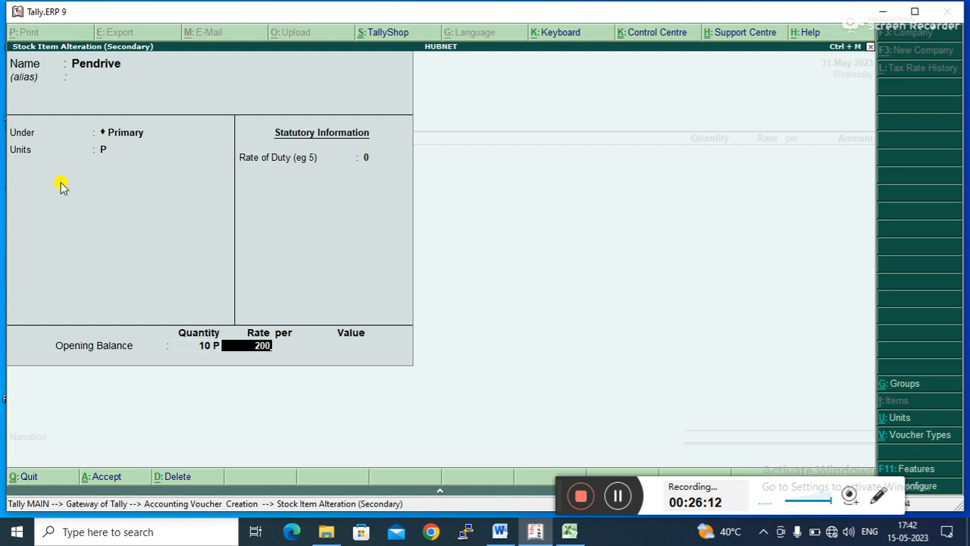
pyautogui.press('Return')
pyautogui.press('Return')
pyautogui.press('Return')
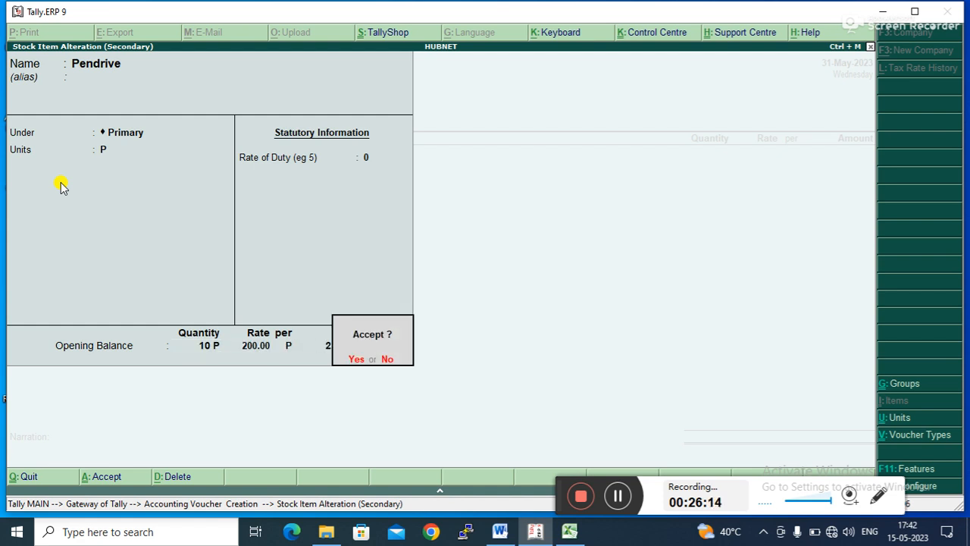
pyautogui.press('Return')
# - Try to sell 1 P of Pendrive at 300 to RAM & Co on the sales voucher, then discard the voucher
pyautogui.write('1')
pyautogui.press('Return')
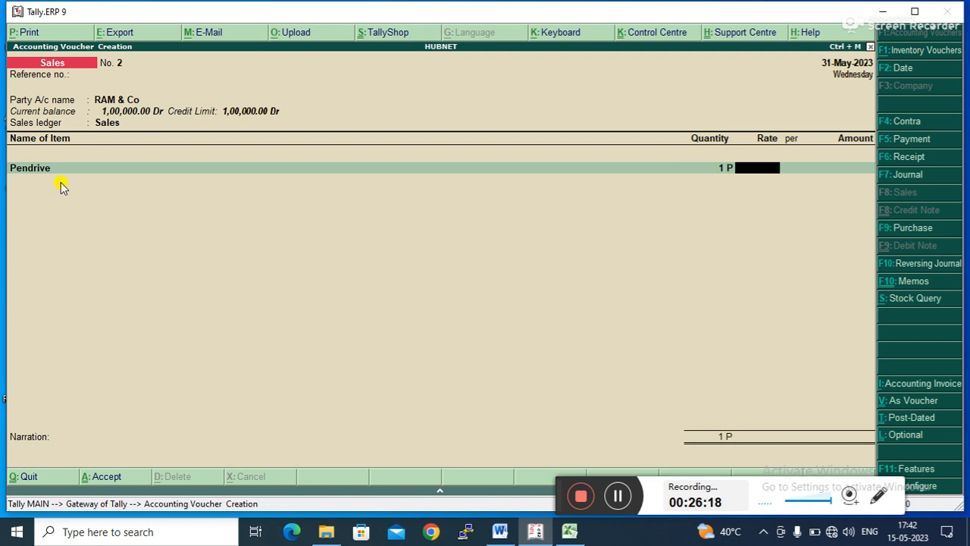
pyautogui.write('300')
pyautogui.press('Return')
pyautogui.press('Return')
pyautogui.press('Return')
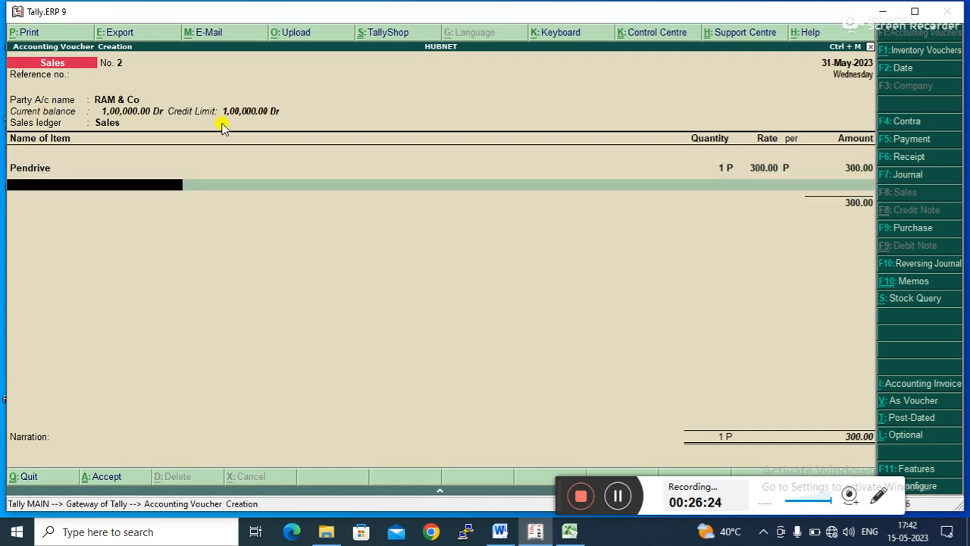
pyautogui.press('Return')
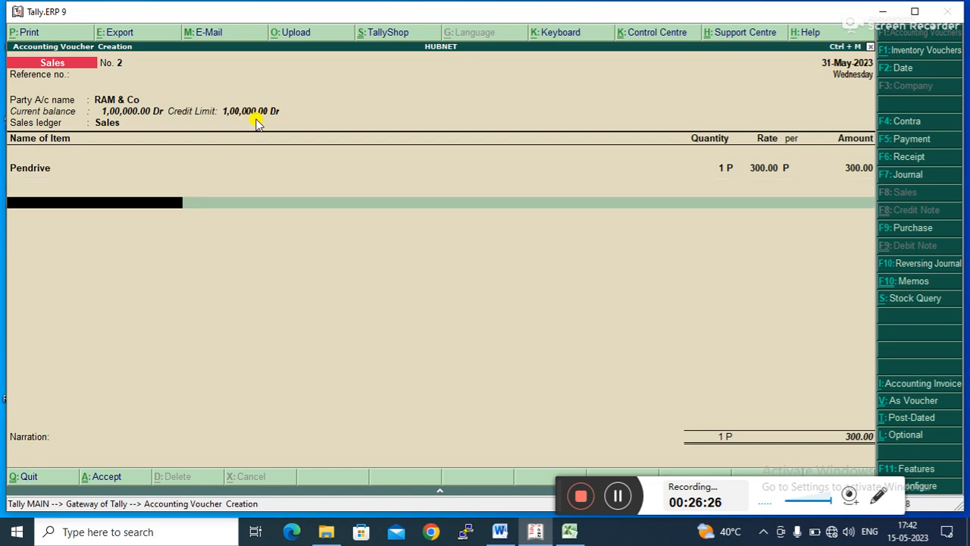
pyautogui.press('Return')
pyautogui.press('Return')
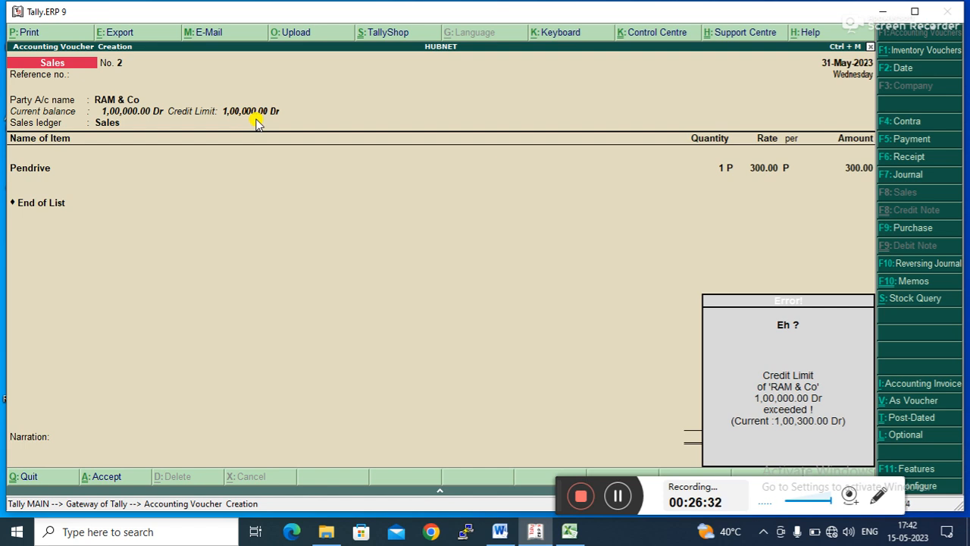
pyautogui.press('Escape')
pyautogui.press('Escape')
pyautogui.press('Up')
pyautogui.press('Down')
pyautogui.press('Return')
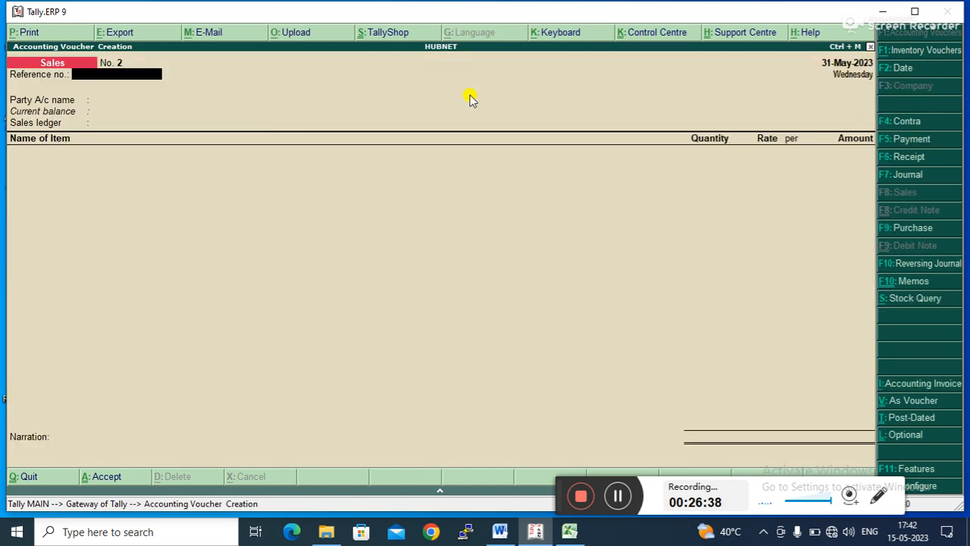
# - Record a receipt voucher crediting RAM & Co with 500 and debiting Cash, and accept it
pyautogui.click(909, 141)
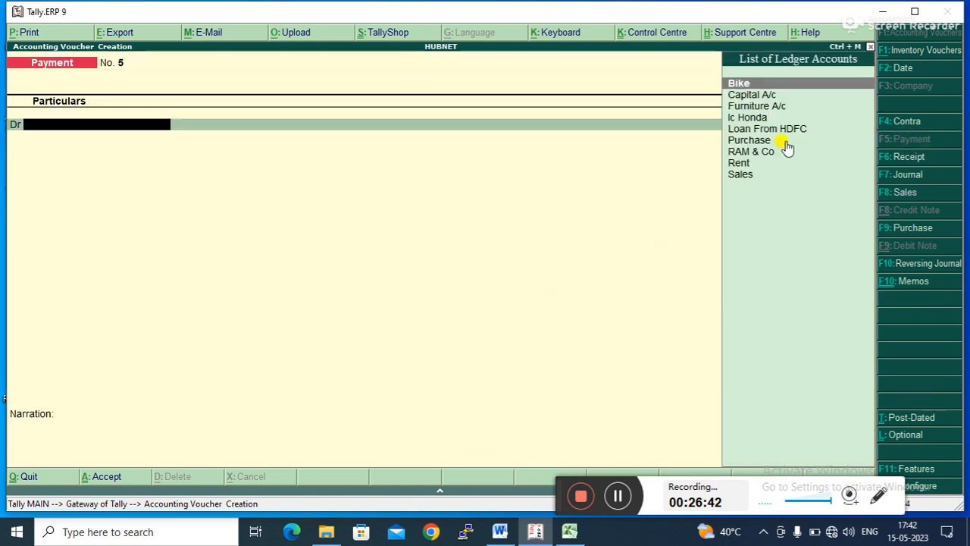
pyautogui.click(899, 157)
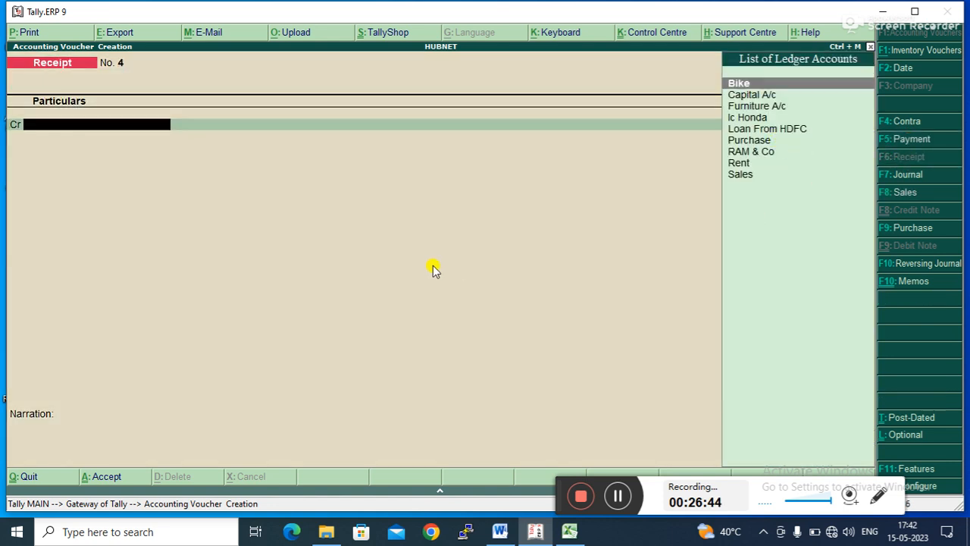
pyautogui.press('Down')
pyautogui.press('Down')
pyautogui.press('Down')
pyautogui.press('Down')
pyautogui.press('Down')
pyautogui.press('Down')
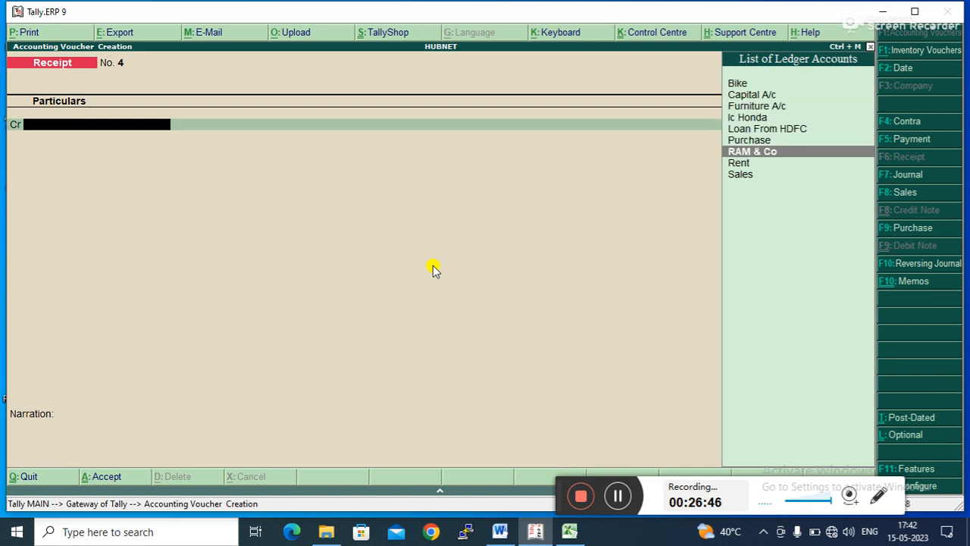
pyautogui.press('Return')
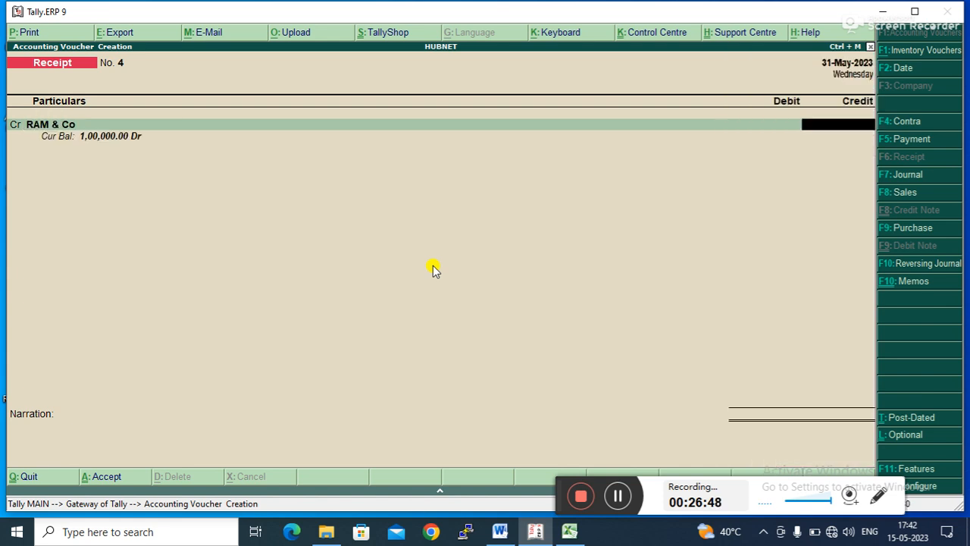
pyautogui.write('500')
pyautogui.press('Return')
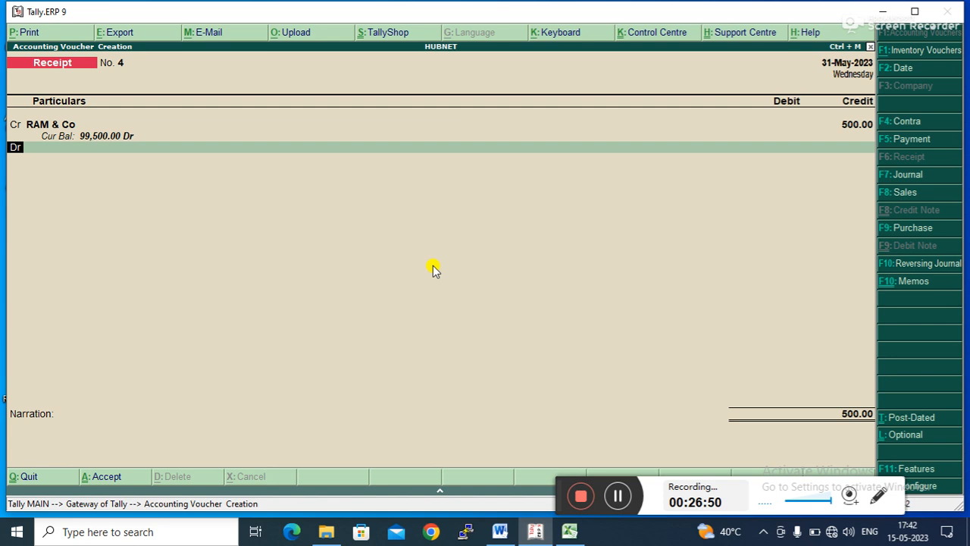
pyautogui.press('Return')
pyautogui.press('Down')
pyautogui.press('Down')
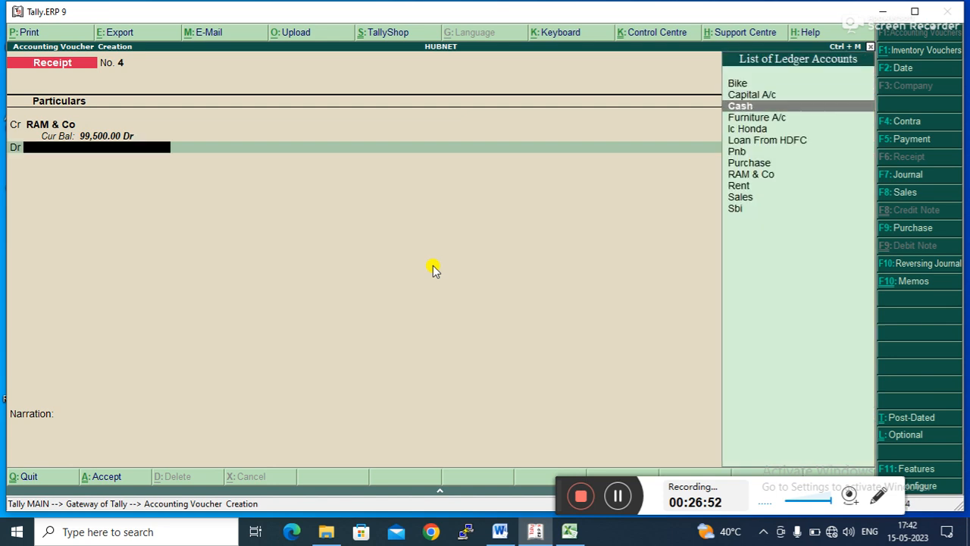
pyautogui.press('Return')
# - Start a new sales voucher with RAM & Co as party and Sales as the sales ledger
pyautogui.press('Return')
pyautogui.press('Return')
pyautogui.press('Return')
pyautogui.press('Return')
pyautogui.press('Escape')
pyautogui.press('Return')
pyautogui.press('Up')
pyautogui.press('Down')
pyautogui.press('Return')
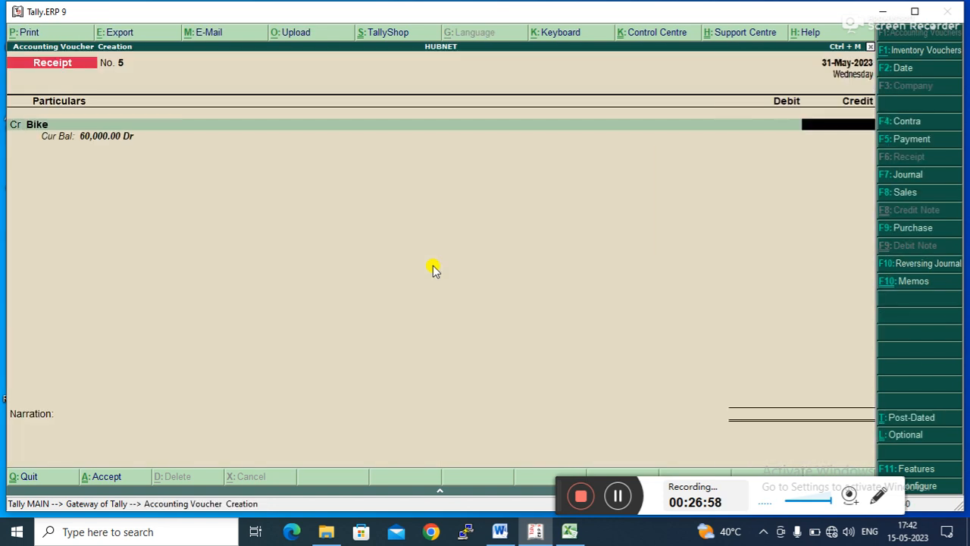
pyautogui.click(898, 191)
pyautogui.press('Return')
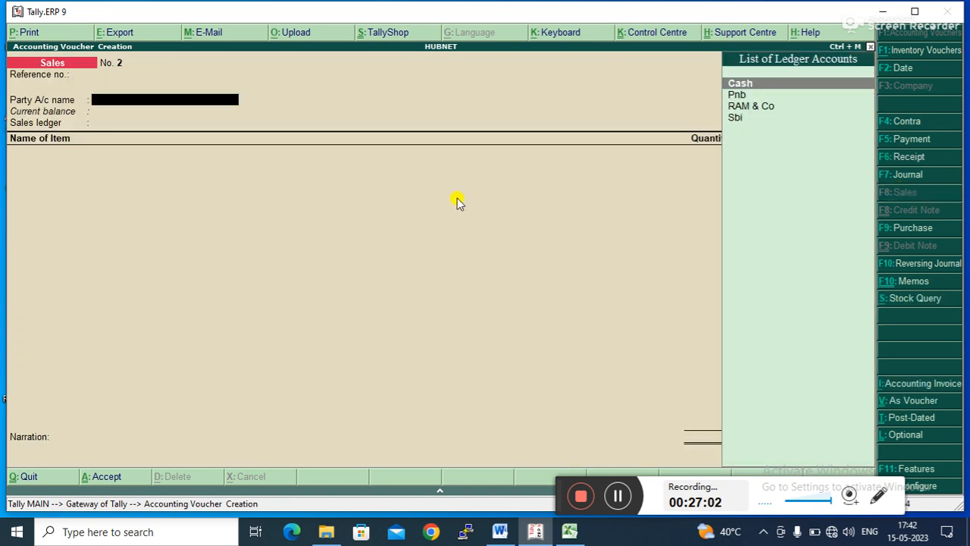
pyautogui.press('Down')
pyautogui.press('Down')
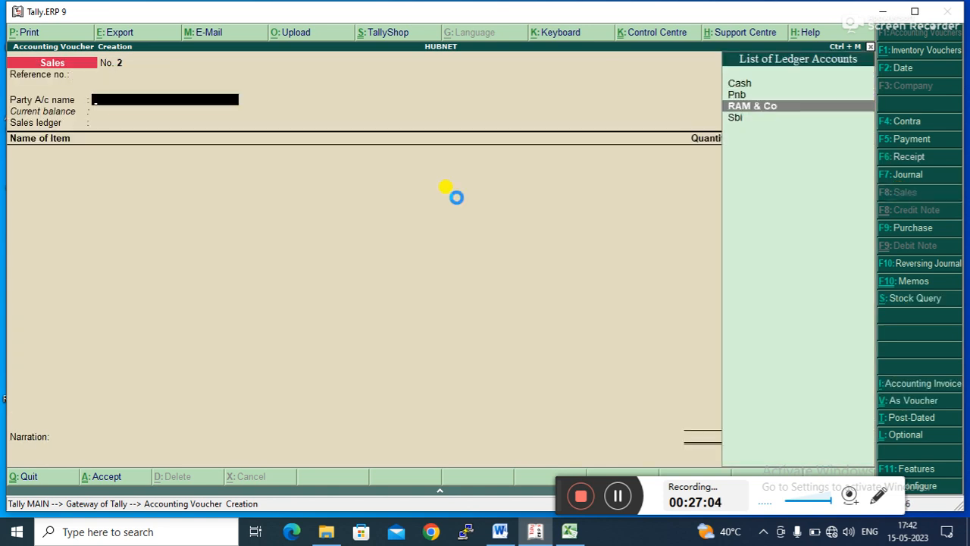
pyautogui.press('Return')
pyautogui.hotkey('ctrl', 'a')
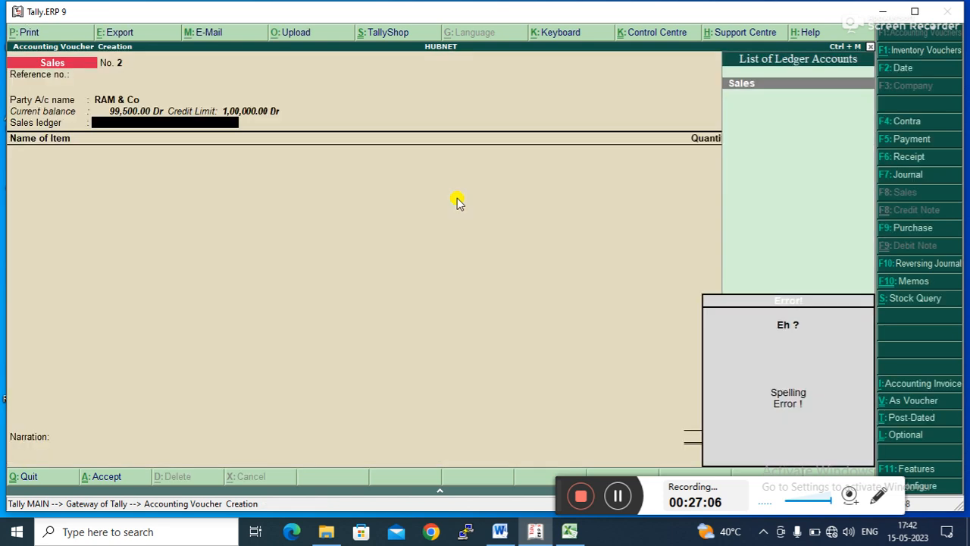
pyautogui.press('Return')
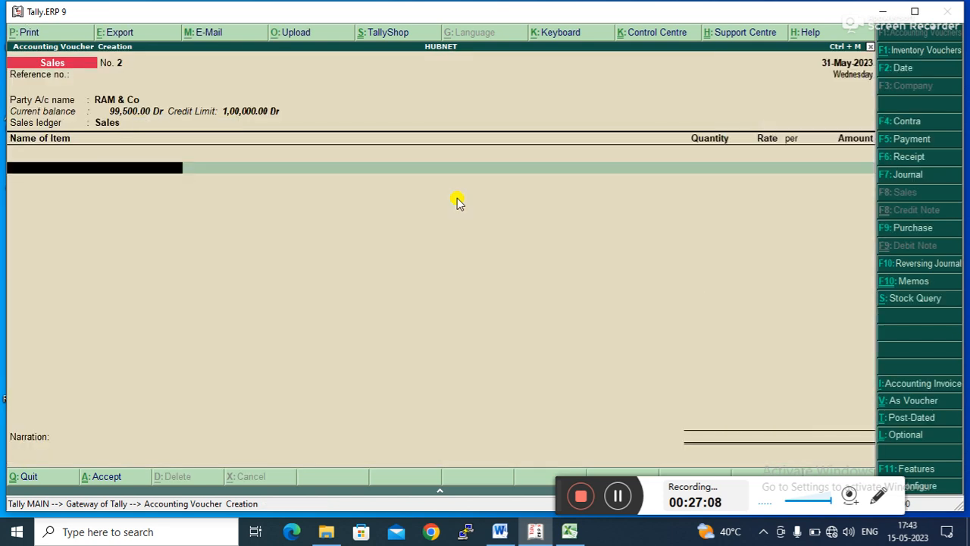
# - Add 1 P of Pendrive at a rate of 300 and accept the sales voucher
pyautogui.press('Down')
pyautogui.press('Down')
pyautogui.press('Return')
pyautogui.write('300')
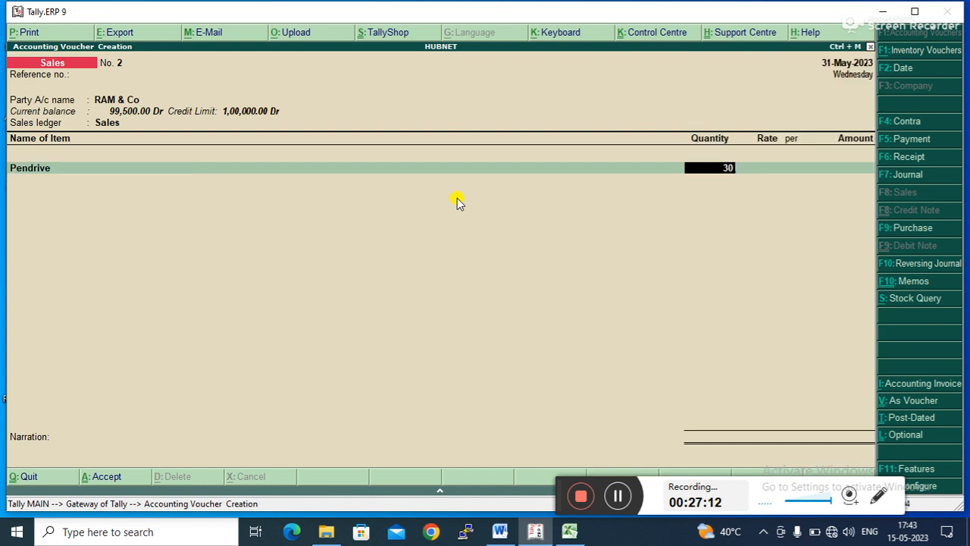
pyautogui.press('BackSpace')
pyautogui.press('BackSpace')
pyautogui.press('BackSpace')
pyautogui.write('1')
pyautogui.press('Return')
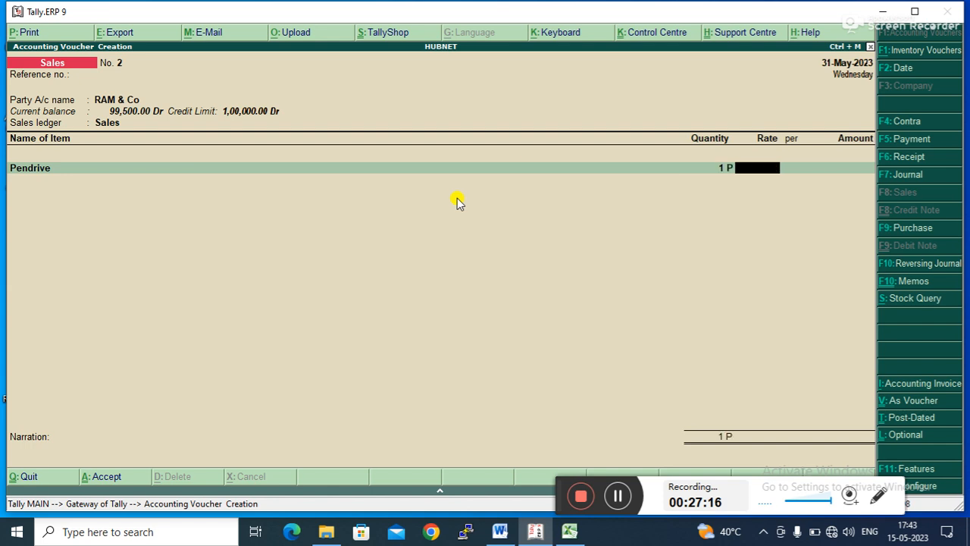
pyautogui.write('300')
pyautogui.press('Return')
pyautogui.press('Return')
pyautogui.press('Return')
pyautogui.press('Return')
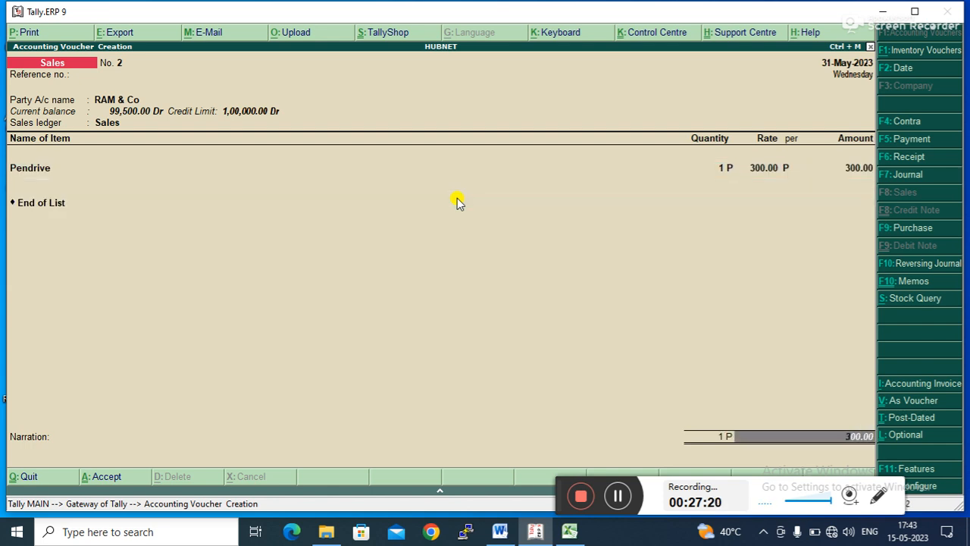
pyautogui.press('Return')
pyautogui.press('Return')
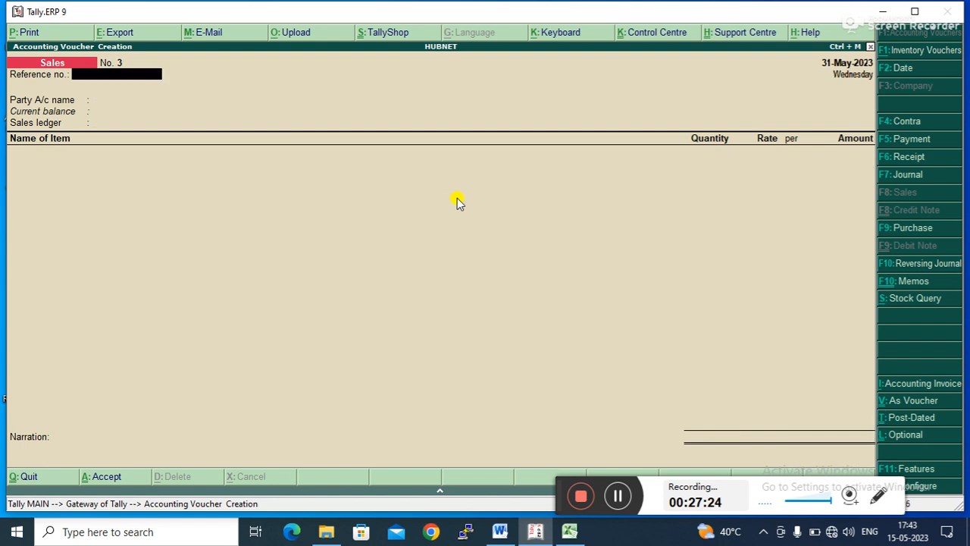
# - Reopen the previous sales voucher for review, then exit voucher entry back to the Gateway of Tally
pyautogui.press('pageup')
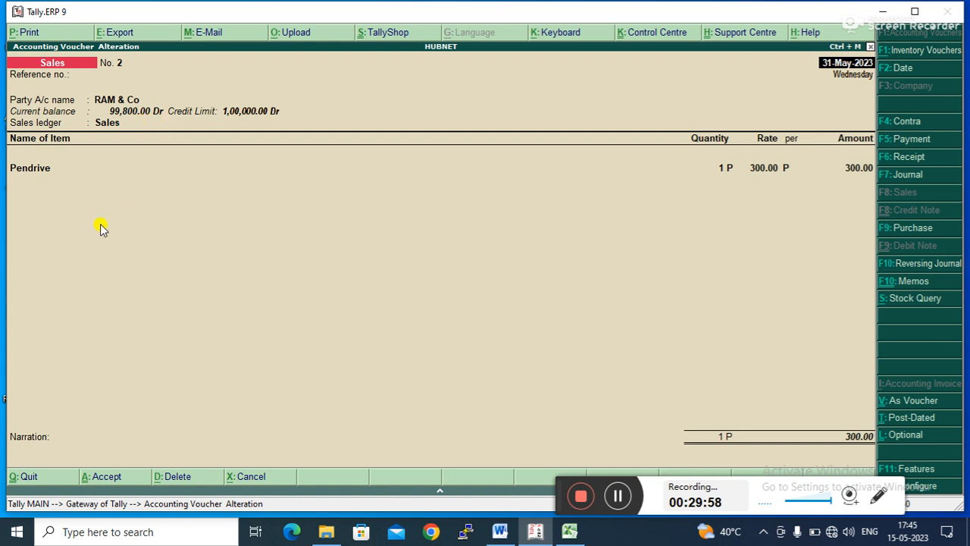
pyautogui.click(212, 257)
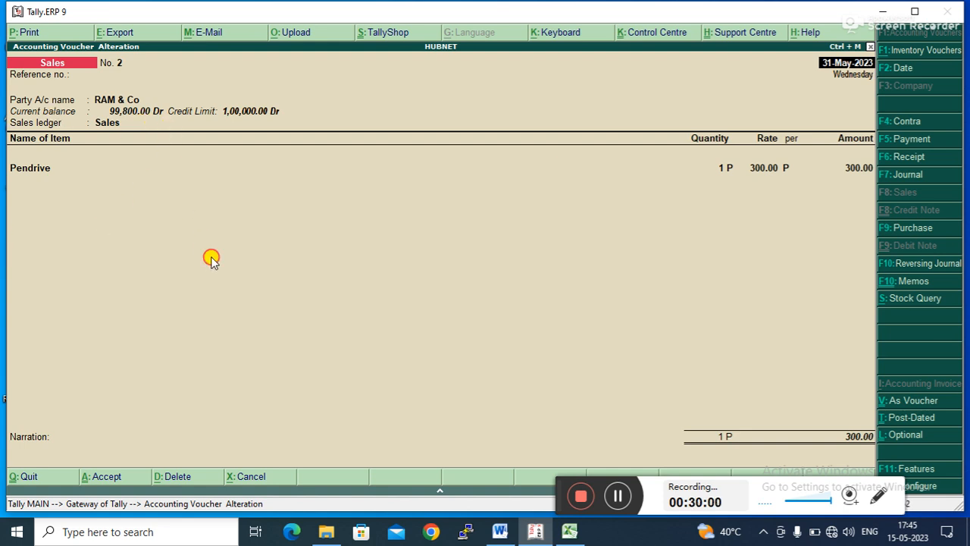
pyautogui.press('Escape')
pyautogui.press('Escape')
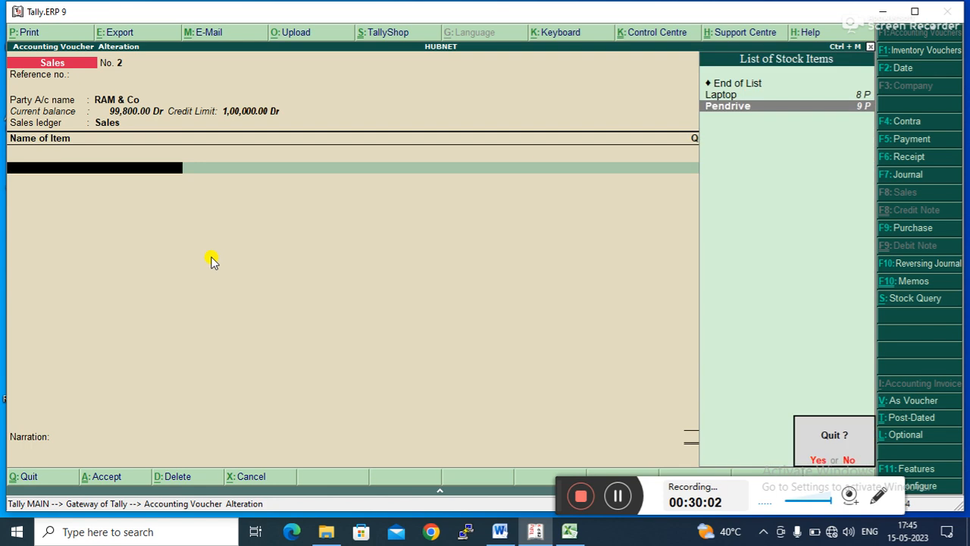
pyautogui.press('Return')
pyautogui.press('Escape')
pyautogui.press('Return')
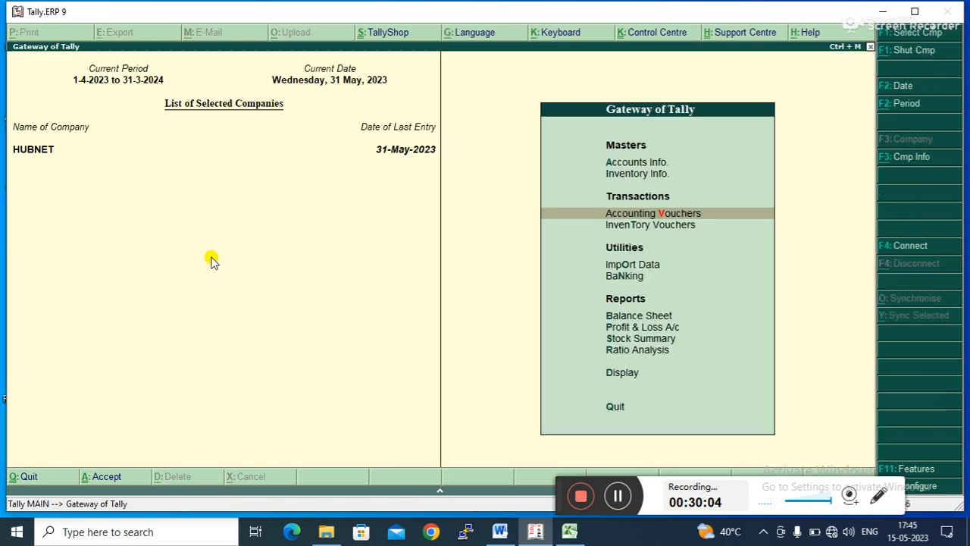
# - Alter the RAM & Co ledger to set its credit limit to 0, accept it, and return to the Gateway of Tally
pyautogui.press('Up')
pyautogui.press('Up')
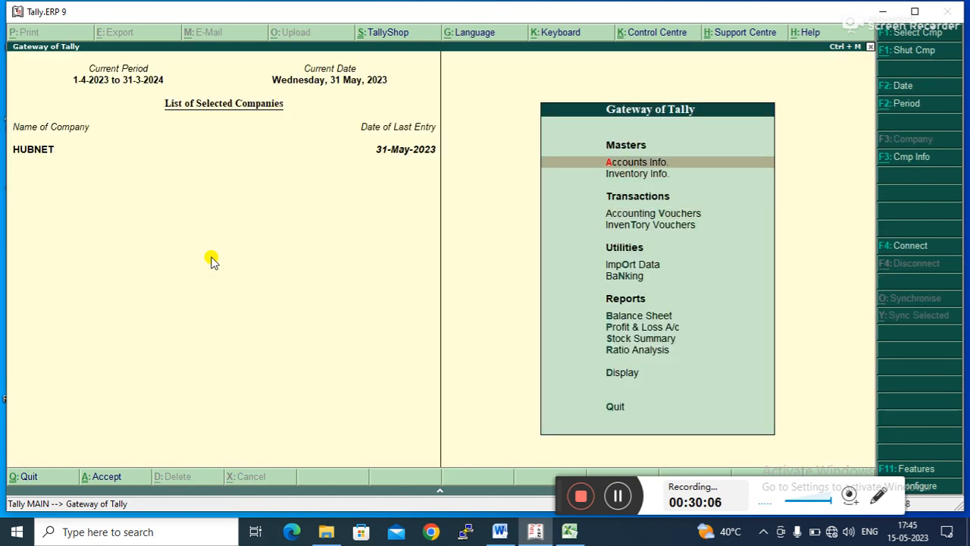
pyautogui.press('Return')
pyautogui.press('Down')
pyautogui.press('Return')
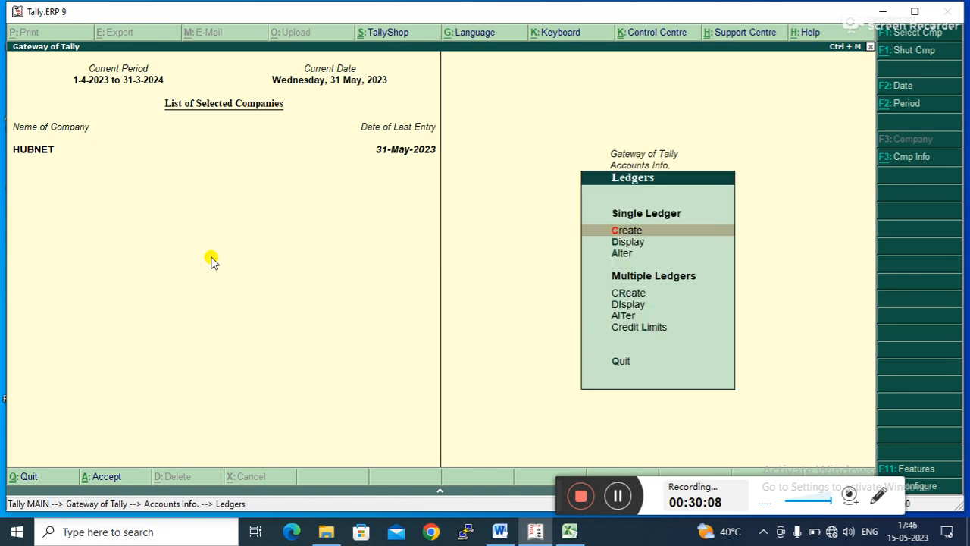
pyautogui.press('Down')
pyautogui.press('Down')
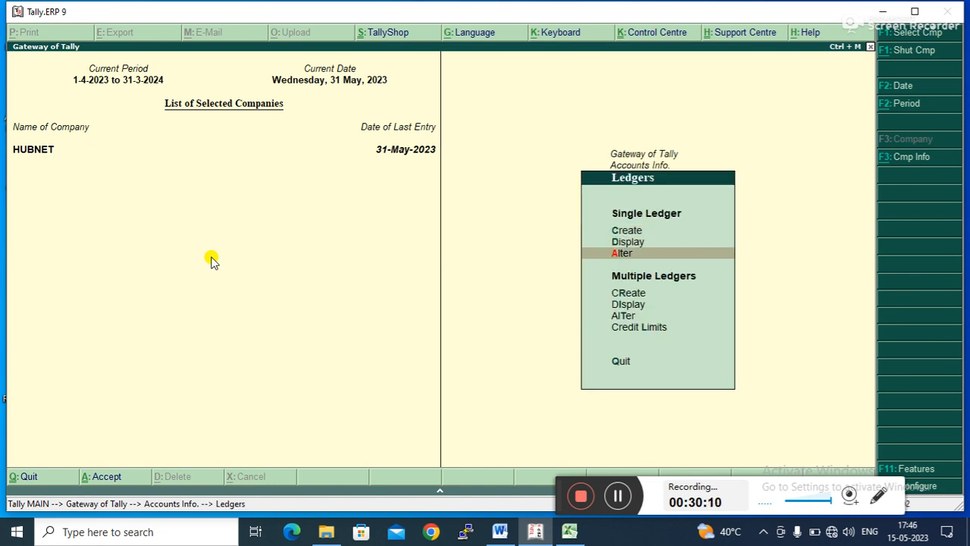
pyautogui.press('Return')
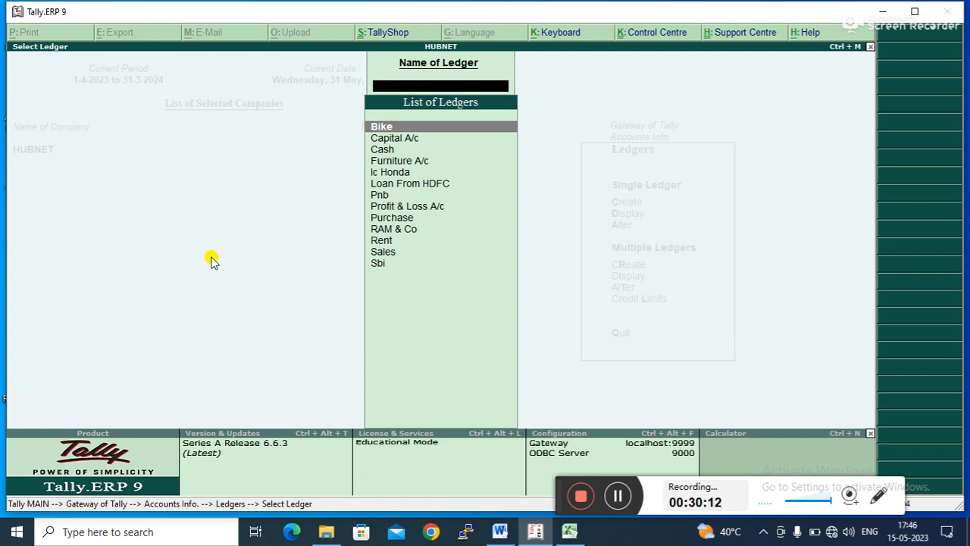
pyautogui.press('Down')
pyautogui.press('Down')
pyautogui.press('Down')
pyautogui.press('Down')
pyautogui.press('Down')
pyautogui.press('Down')
pyautogui.press('Down')
pyautogui.press('Down')
pyautogui.press('Down')
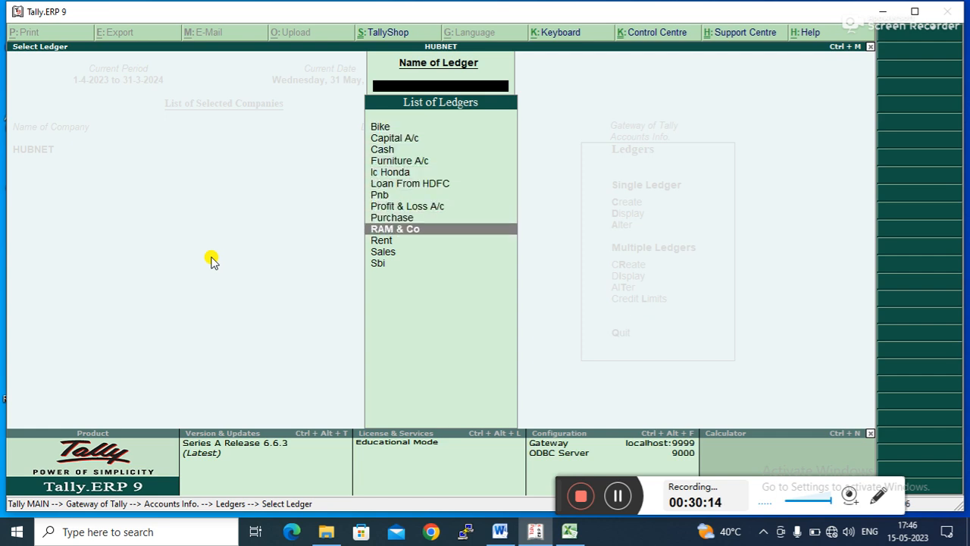
pyautogui.press('Return')
pyautogui.press('Return')
pyautogui.press('Return')
pyautogui.press('Return')
pyautogui.press('Return')
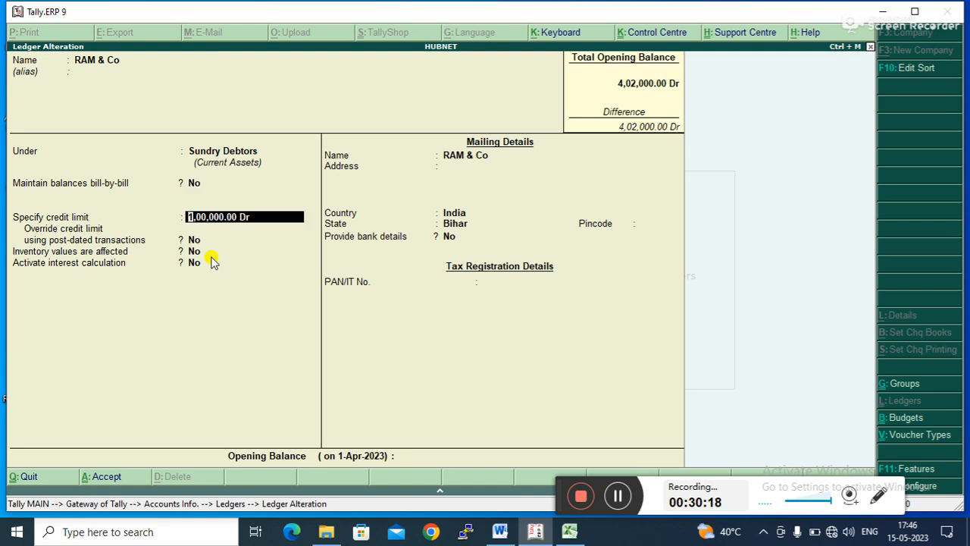
pyautogui.press('BackSpace')
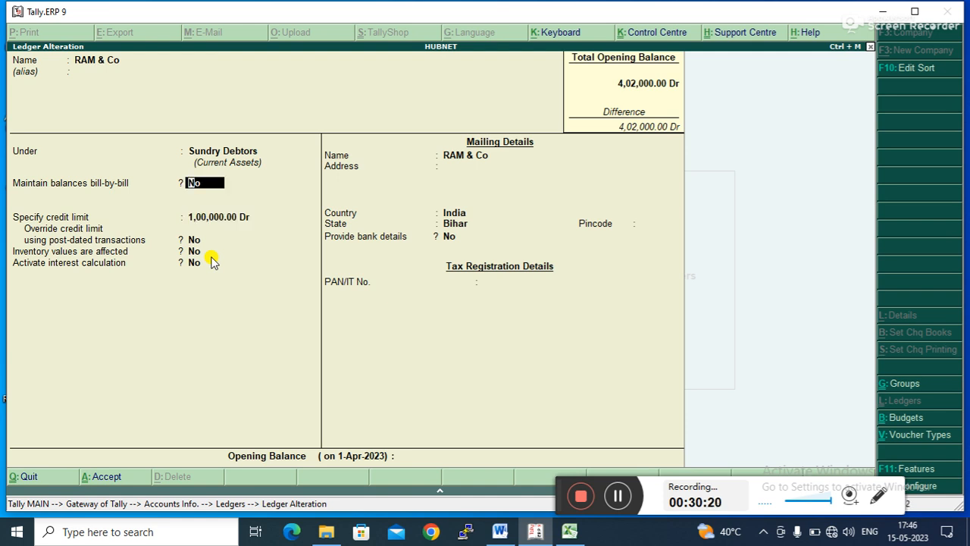
pyautogui.press('Return')
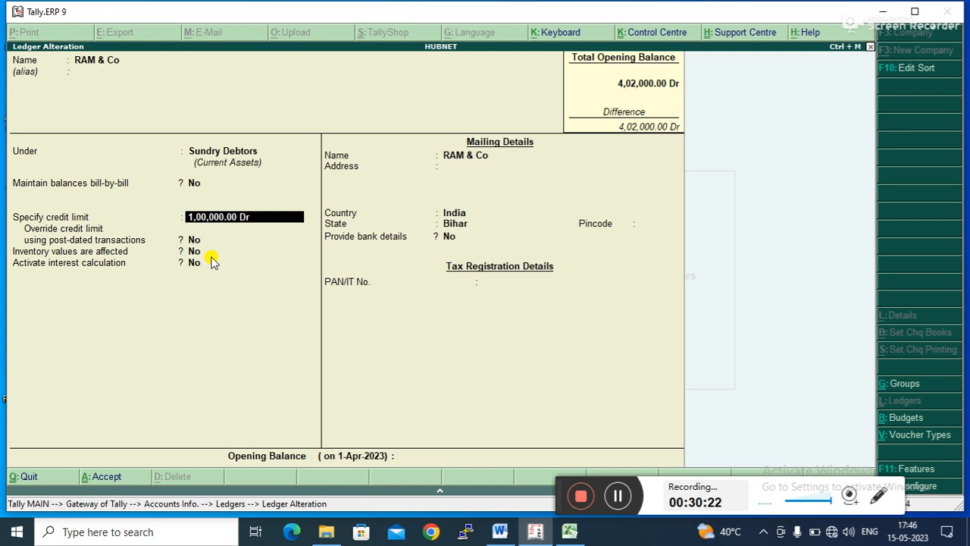
pyautogui.write('0')
pyautogui.press('Return')
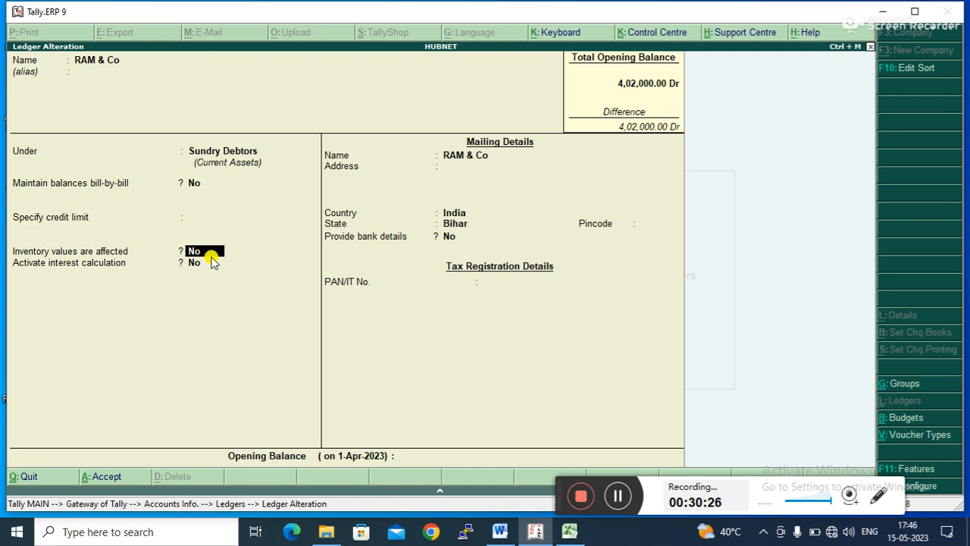
pyautogui.press('Return')
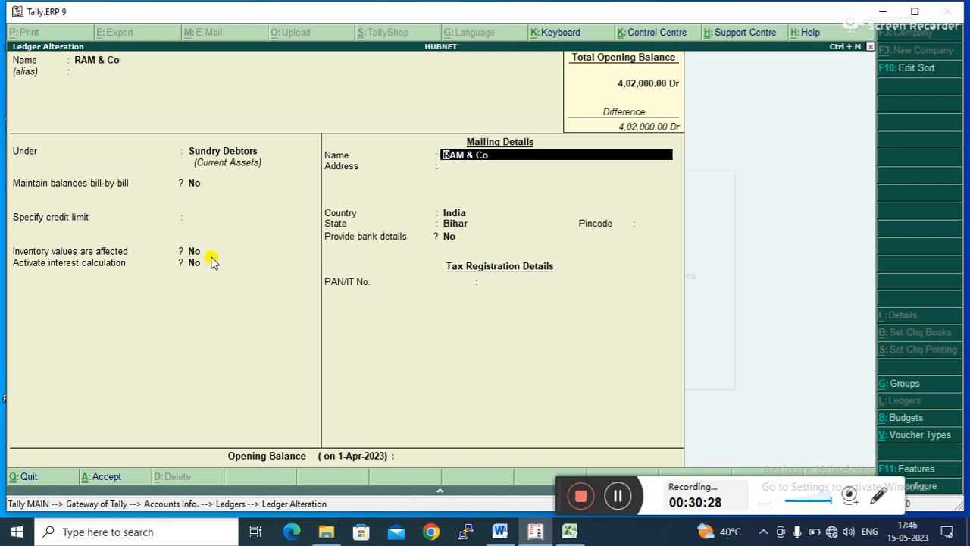
pyautogui.hotkey('ctrl', 'a')
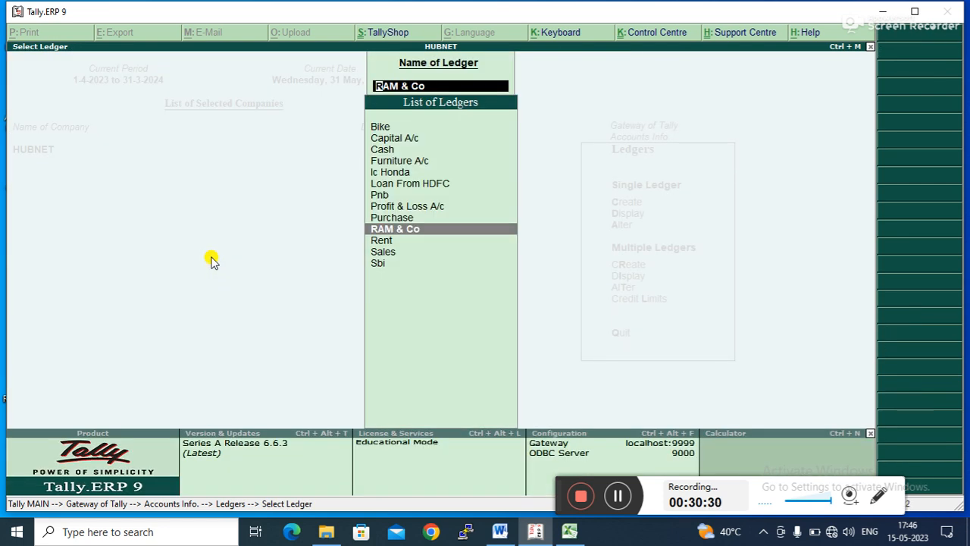
pyautogui.press('Escape')
pyautogui.press('Escape')
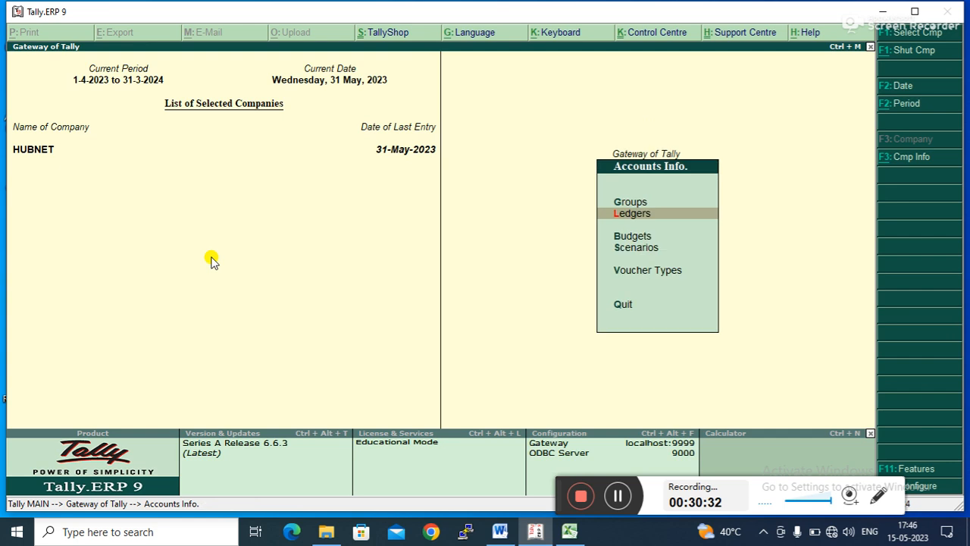
pyautogui.press('Escape')
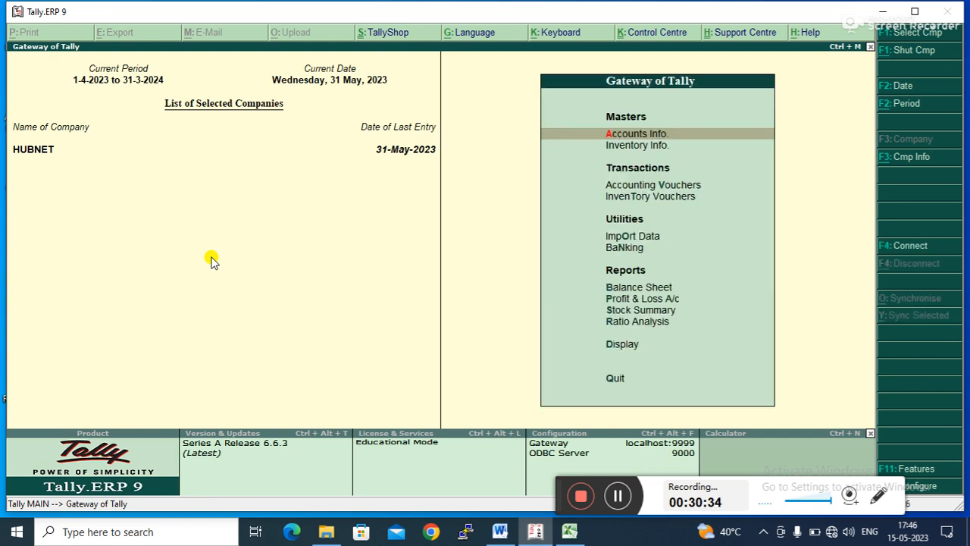
# - Begin another sales voucher with RAM & Co as party and Sales as the sales ledger
pyautogui.press('Down')
pyautogui.press('Down')
pyautogui.press('Down')
pyautogui.press('Up')
pyautogui.press('Return')
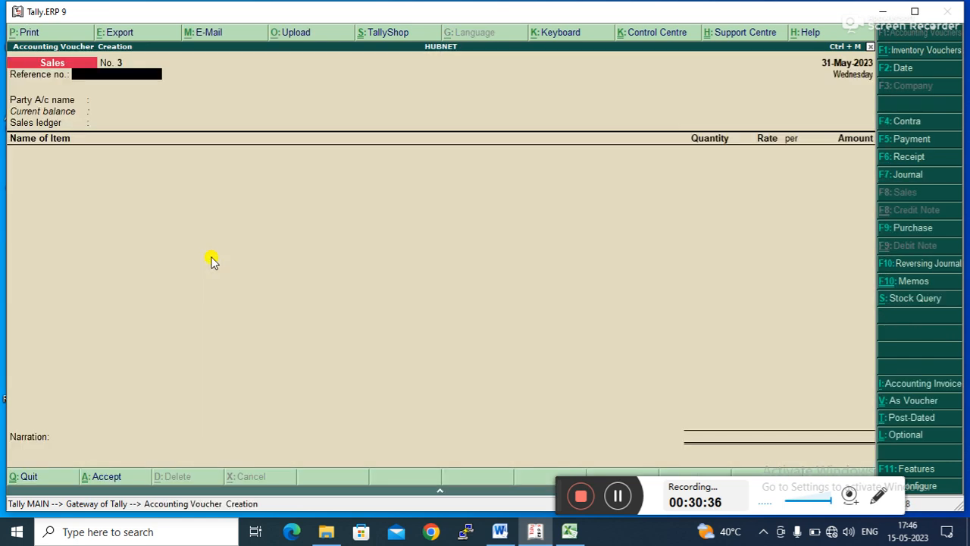
pyautogui.press('Return')
pyautogui.press('Down')
pyautogui.press('Down')
pyautogui.press('Return')
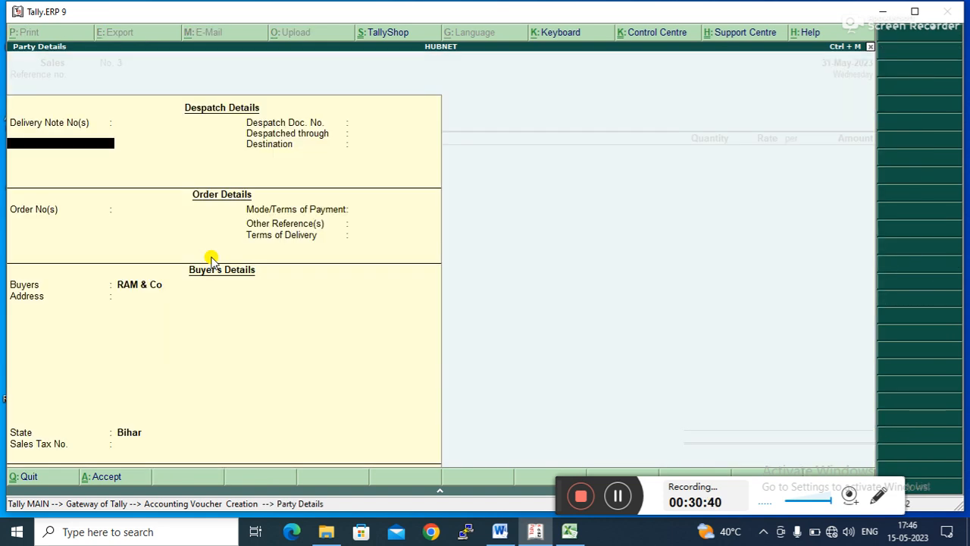
pyautogui.hotkey('ctrl', 'a')
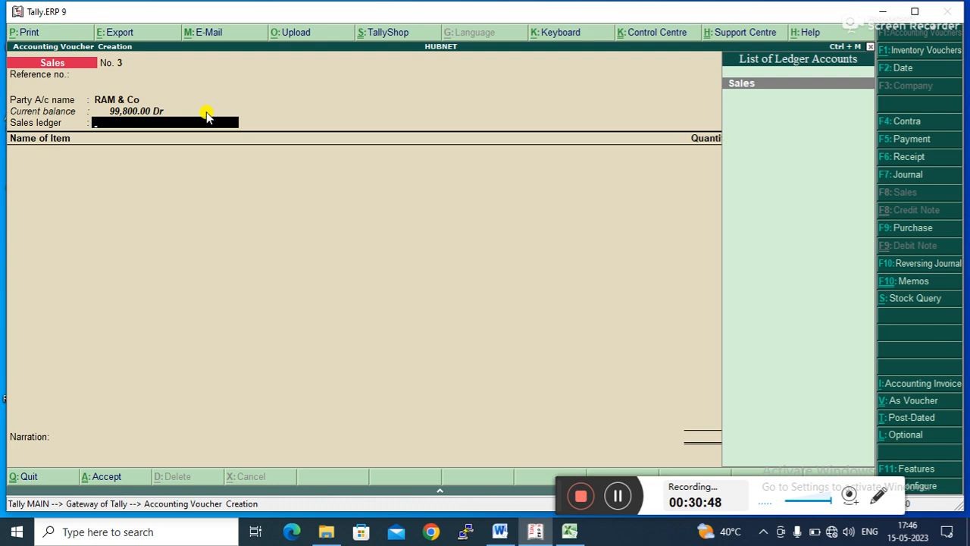
pyautogui.press('Return')
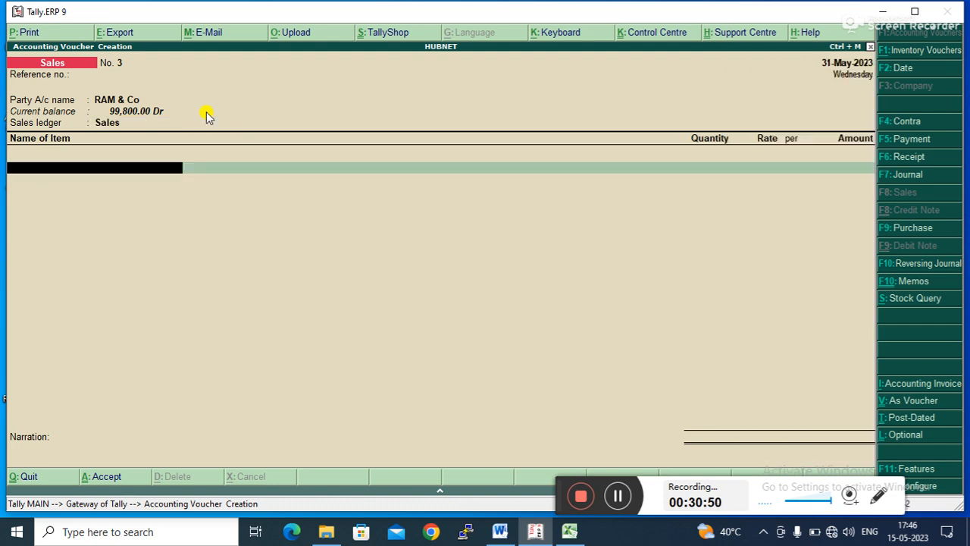
# - Add 5 P of Laptop at a rate of 50,000 and accept the sales voucher
pyautogui.press('Down')
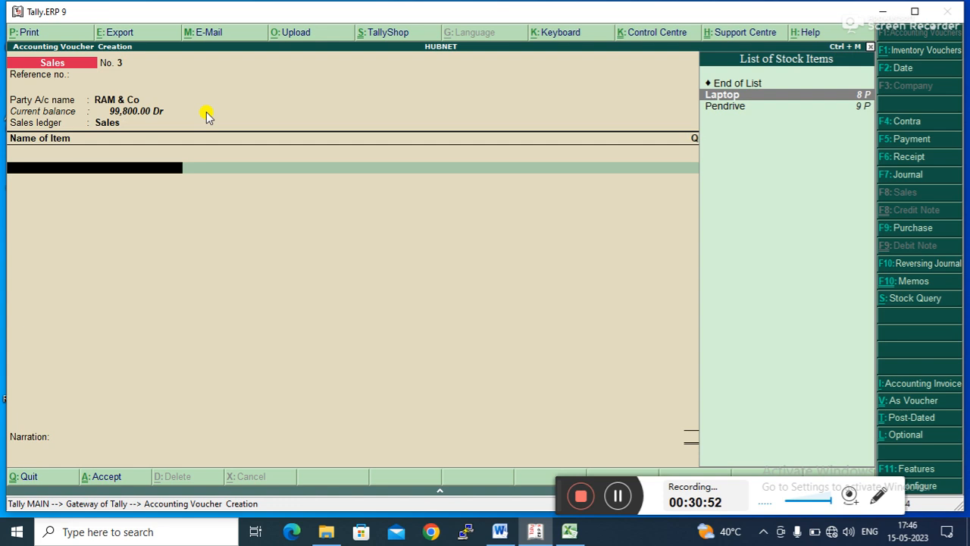
pyautogui.press('Return')
pyautogui.write('5')
pyautogui.press('Return')
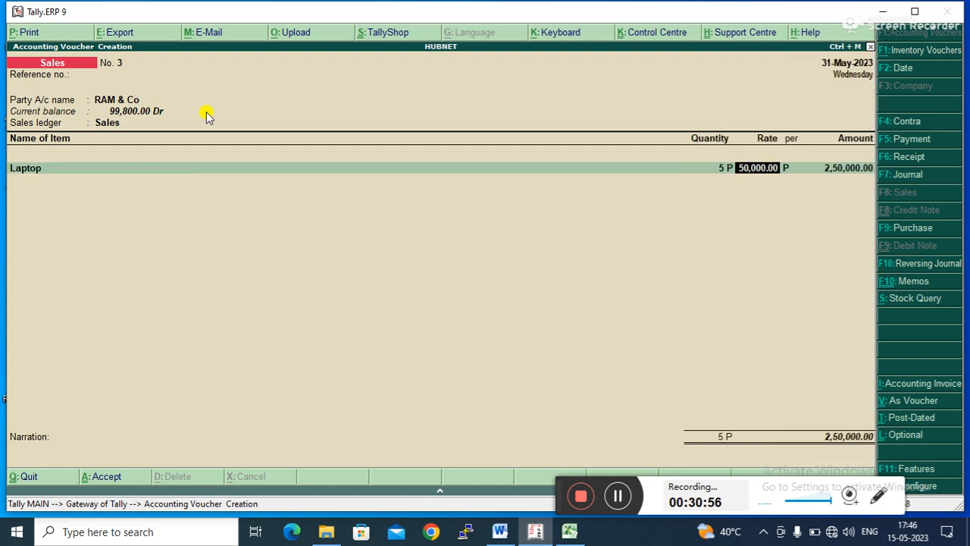
pyautogui.press('Return')
pyautogui.press('Return')
pyautogui.press('Return')
pyautogui.press('Return')
pyautogui.press('Return')
pyautogui.press('Return')
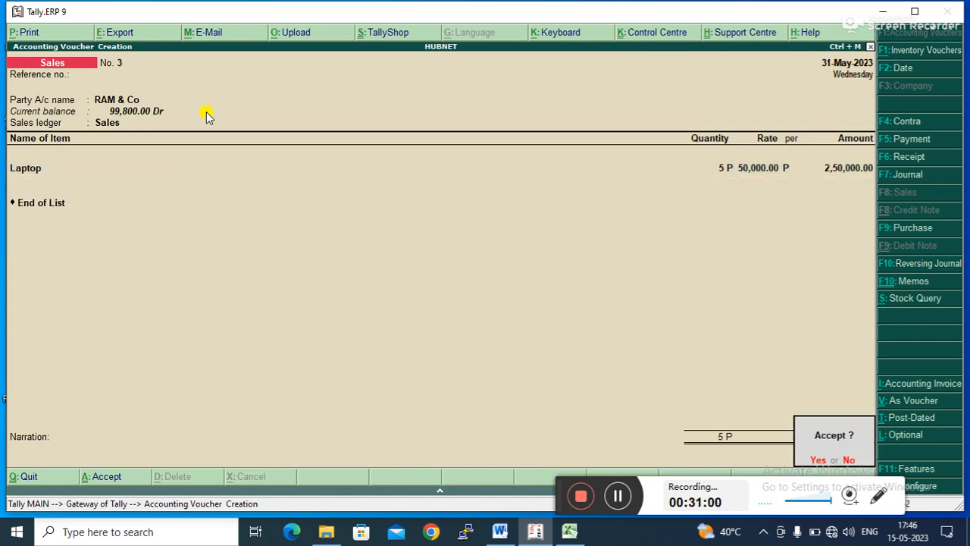
pyautogui.press('Return')
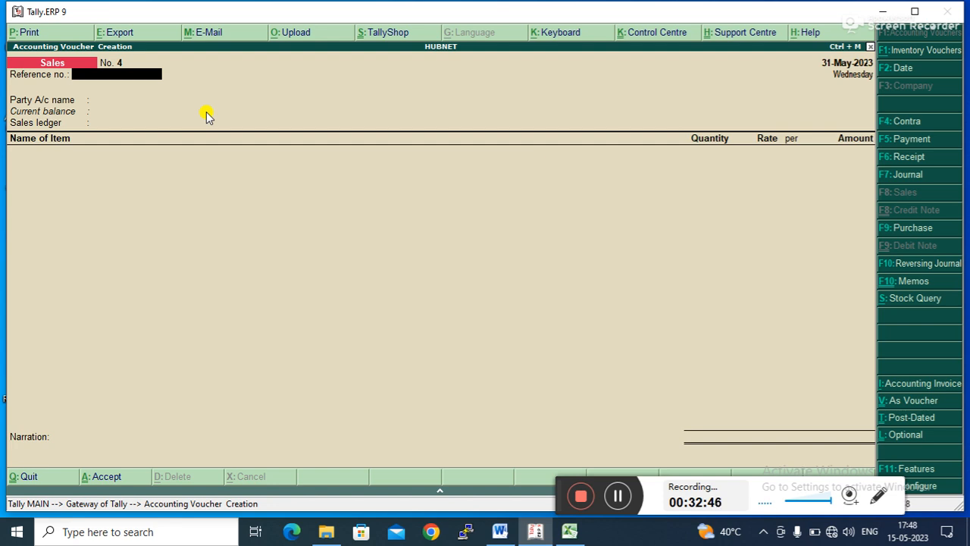
# - Switch to the Word document with the voucher management notes
pyautogui.click(499, 533)
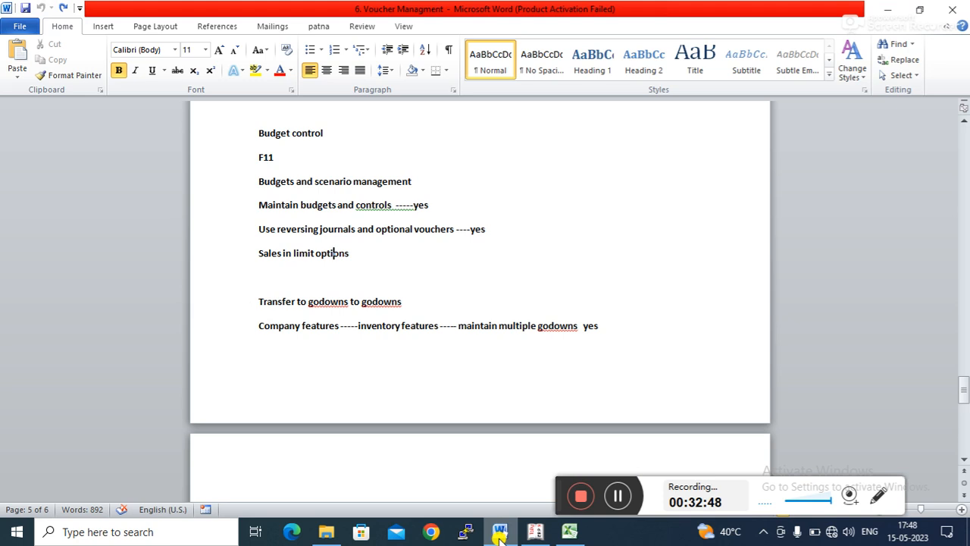